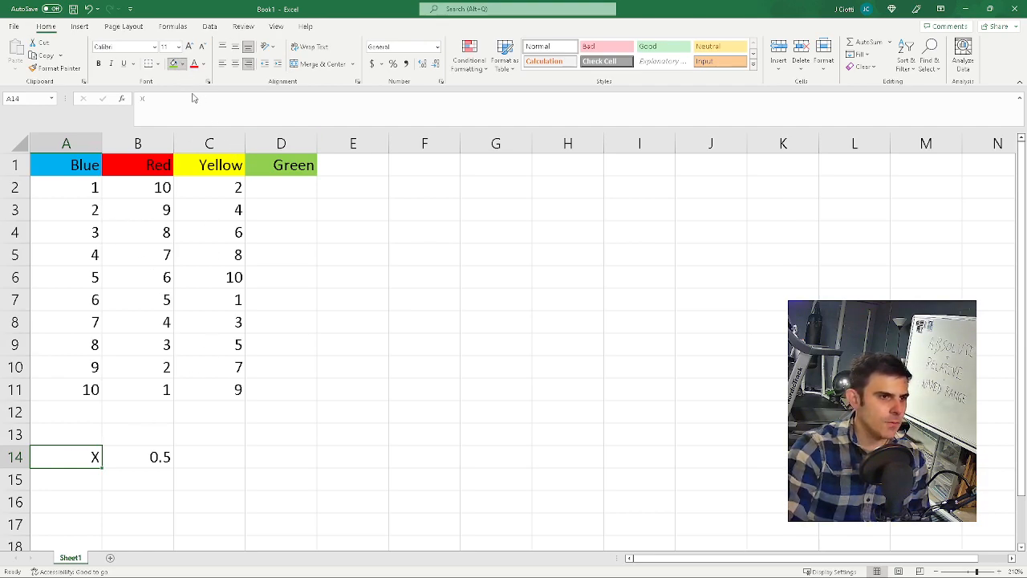
Enter the formula =A2+C2 in cell D2 to add the first Blue and Yellow values
{"action": "left_click", "coordinate": [325, 432]}
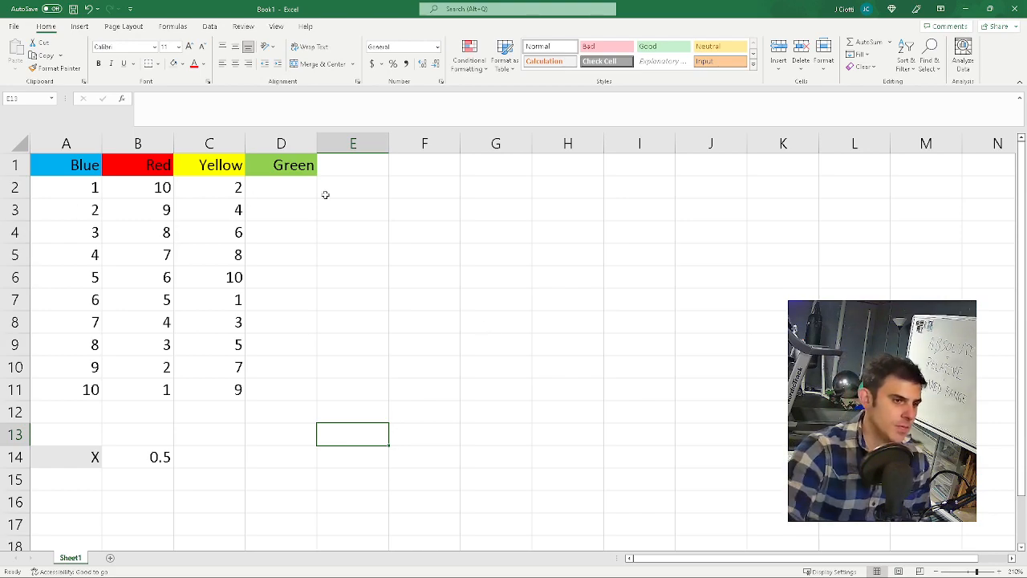
{"action": "left_click", "coordinate": [291, 188]}
{"action": "type", "text": "="}
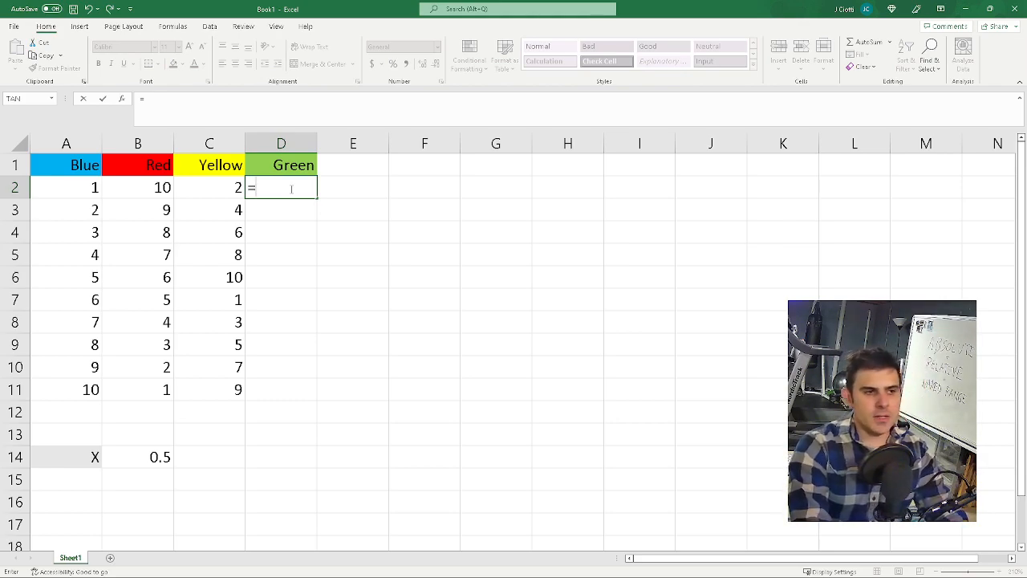
{"action": "key", "text": "Left"}
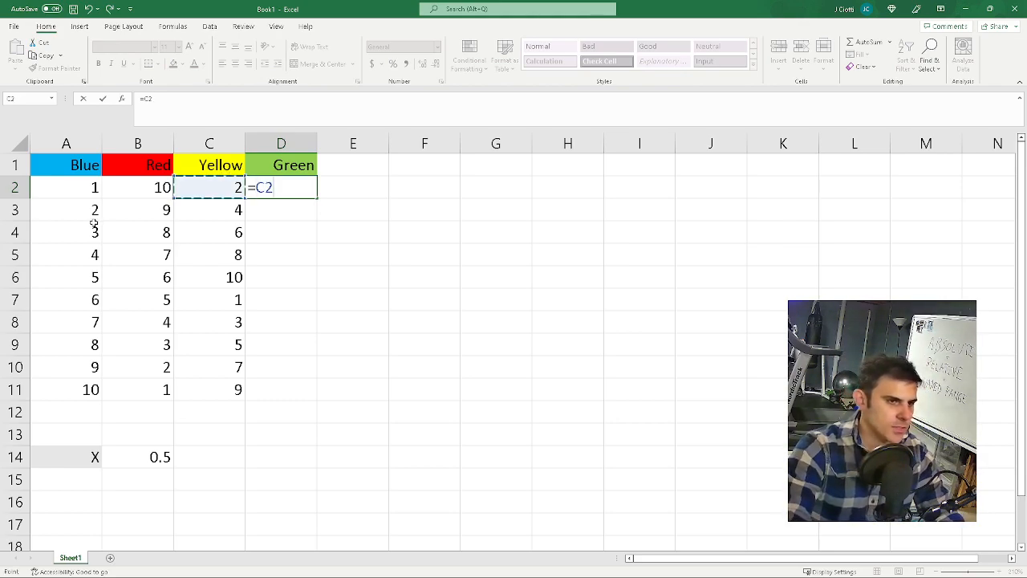
{"action": "left_click_drag", "start_coordinate": [93, 218], "coordinate": [72, 180]}
{"action": "left_click", "coordinate": [83, 189]}
{"action": "type", "text": "+"}
{"action": "left_click", "coordinate": [229, 187]}
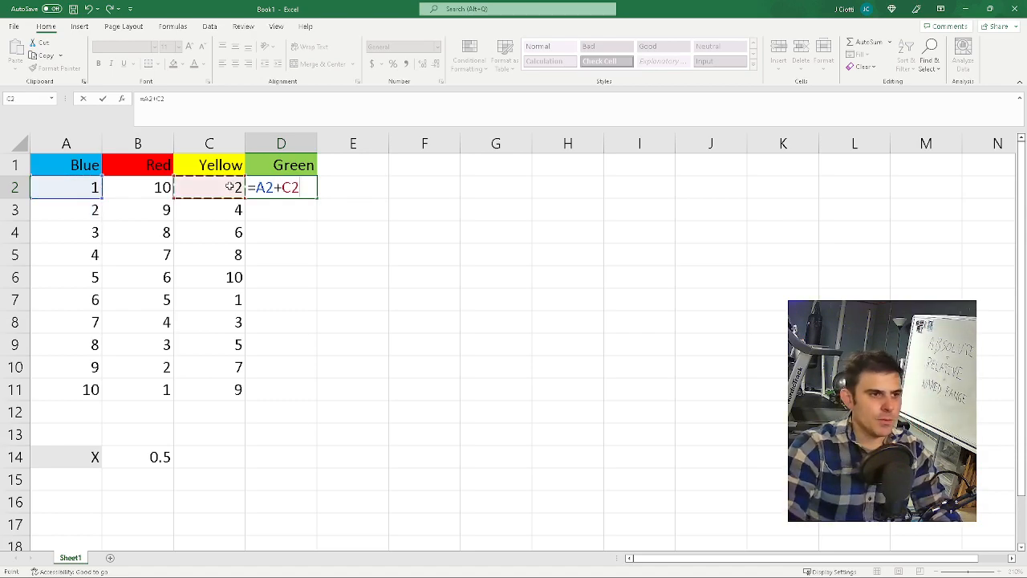
{"action": "key", "text": "Return"}
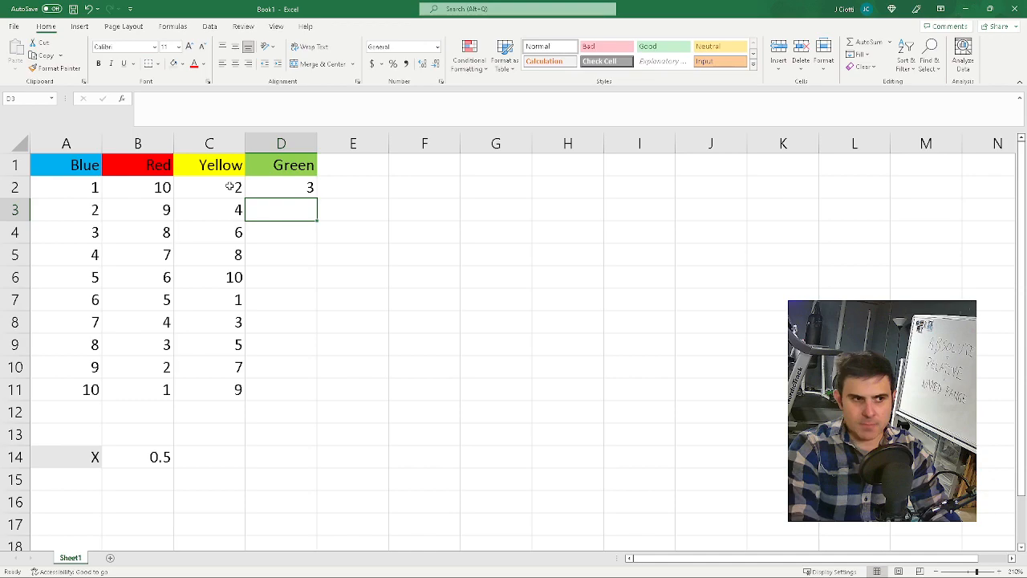
Fill the Green formula from D2 down through D11
{"action": "left_click", "coordinate": [304, 184]}
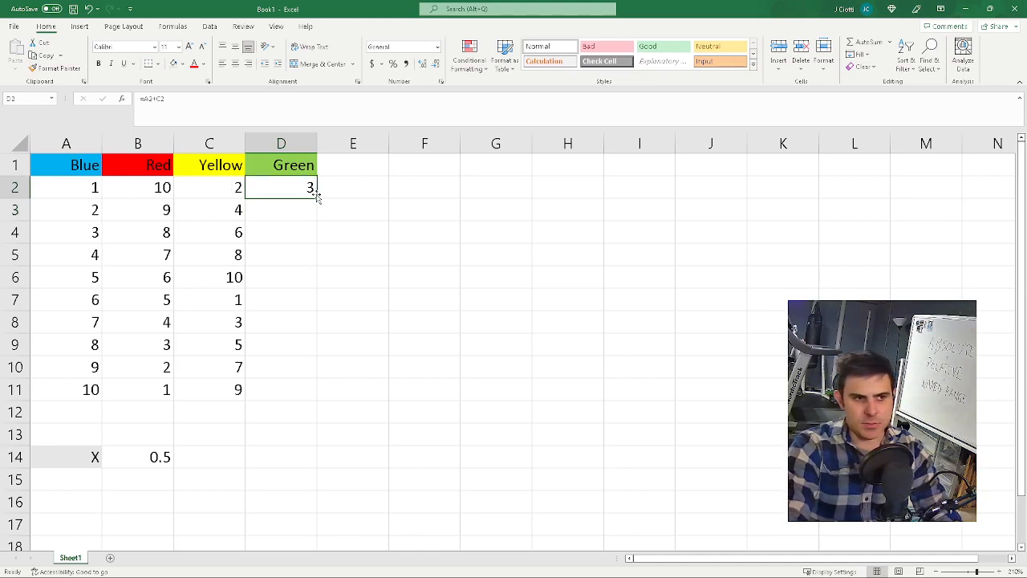
{"action": "left_click_drag", "start_coordinate": [315, 200], "coordinate": [317, 400]}
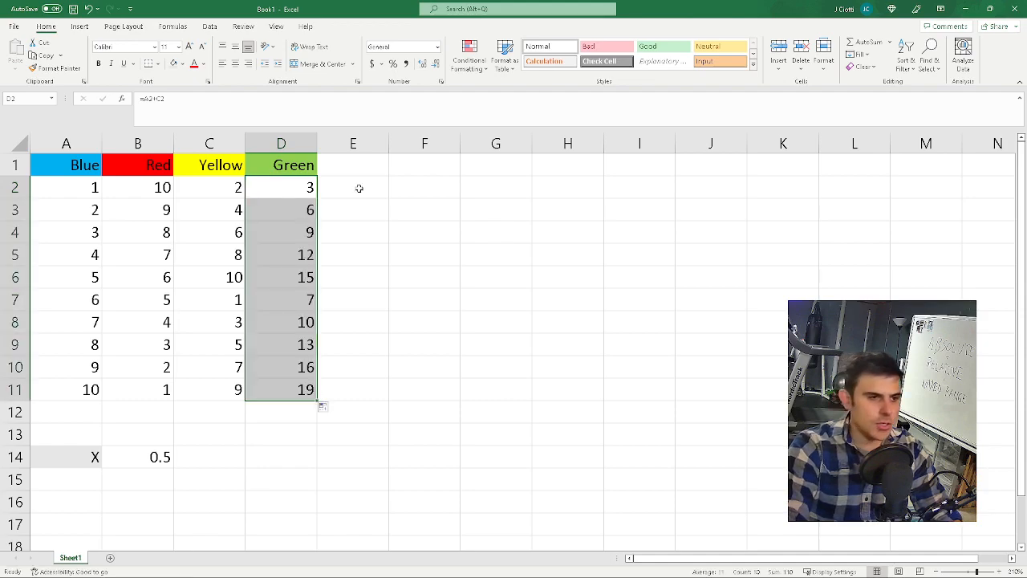
{"action": "left_click", "coordinate": [414, 272]}
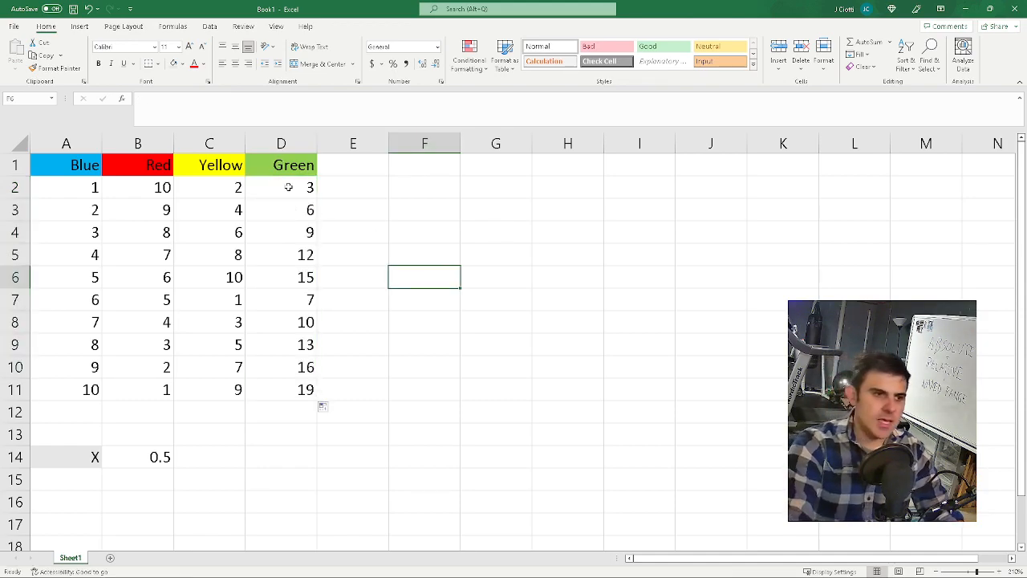
Examine the formulas in D2 and D3 to compare how their relative cell references shift by row
{"action": "left_click", "coordinate": [291, 190]}
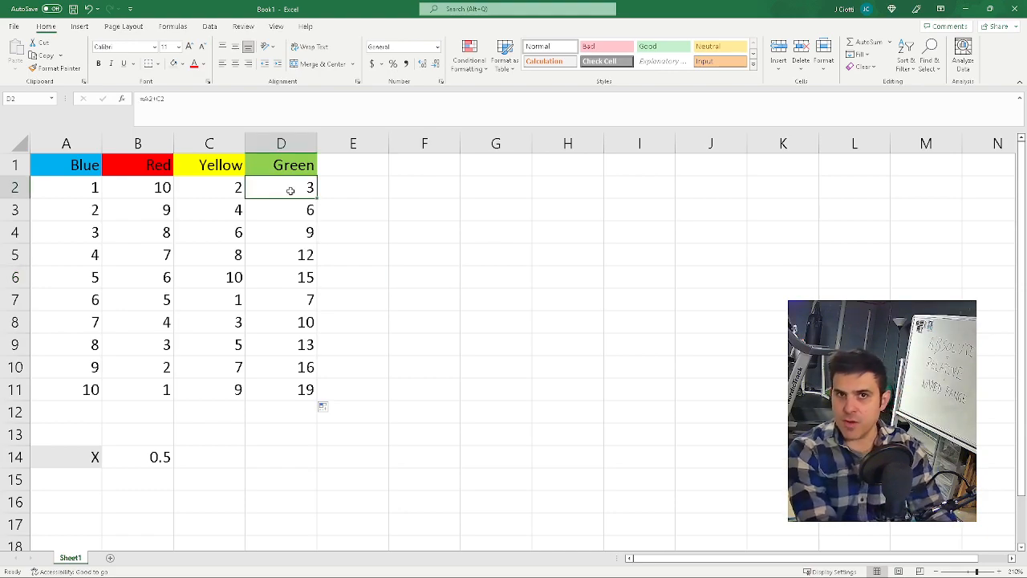
{"action": "double_click", "coordinate": [290, 190]}
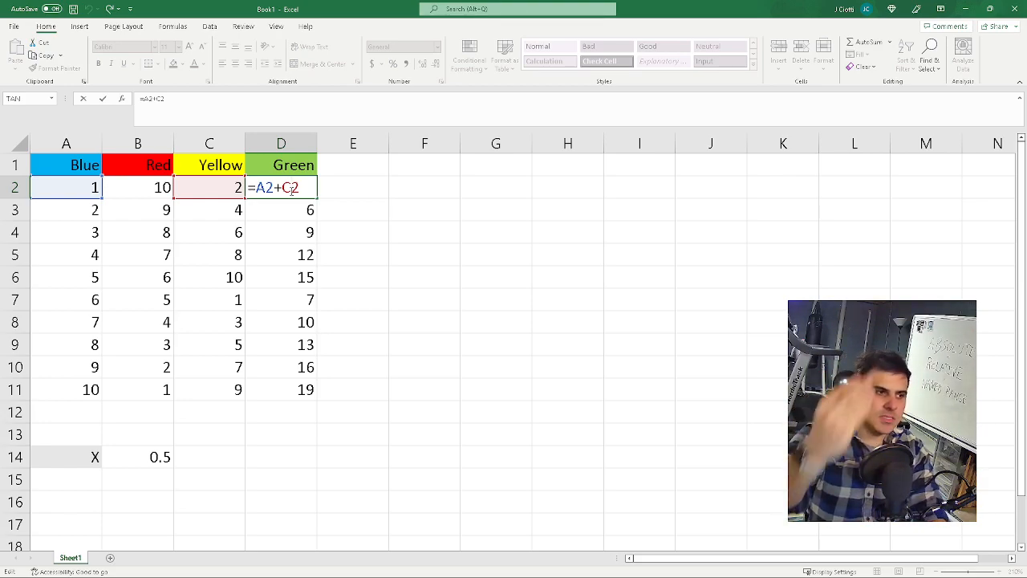
{"action": "key", "text": "ctrl+Return"}
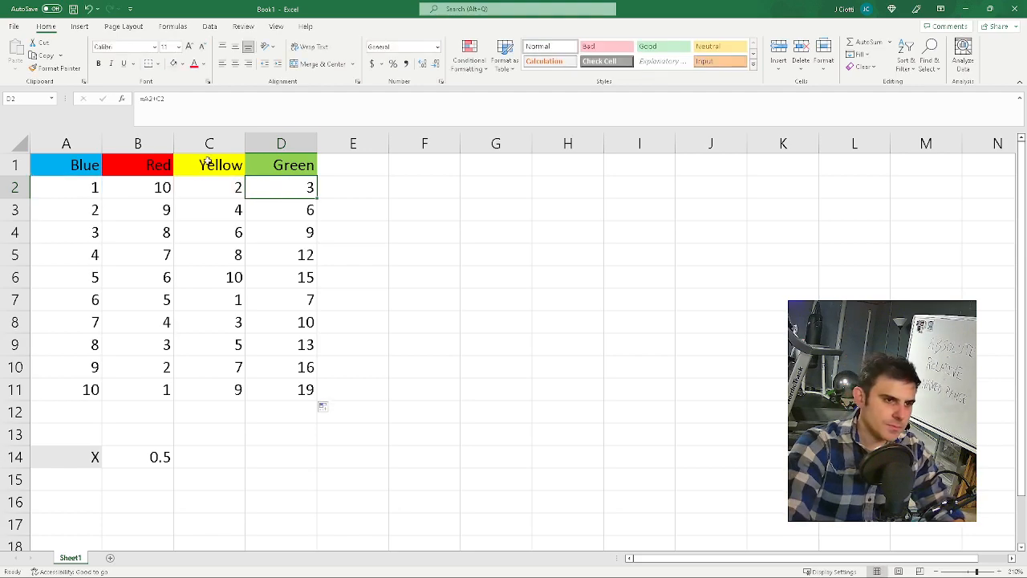
{"action": "key", "text": "Down"}
{"action": "key", "text": "F2"}
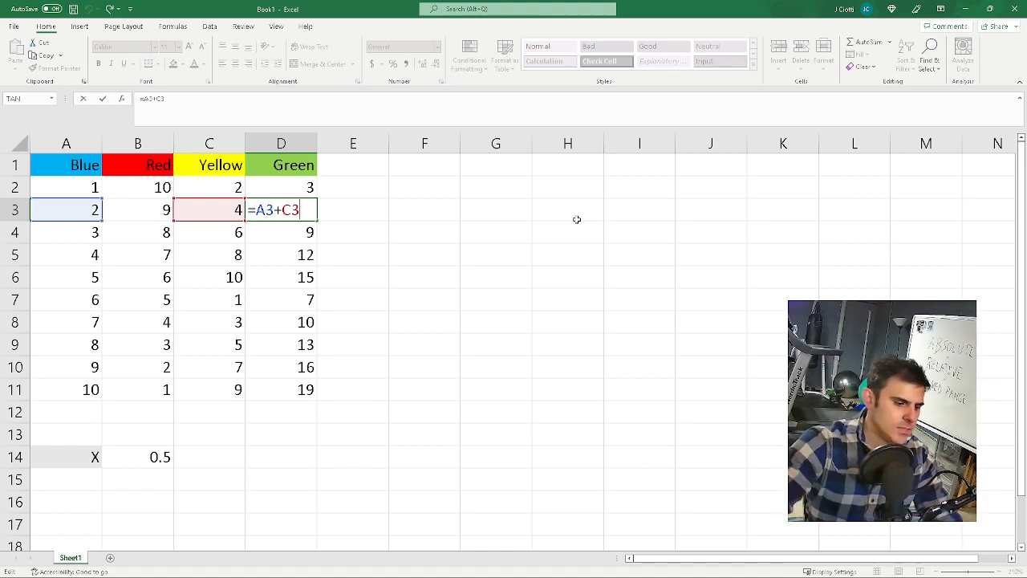
{"action": "key", "text": "ctrl+Return"}
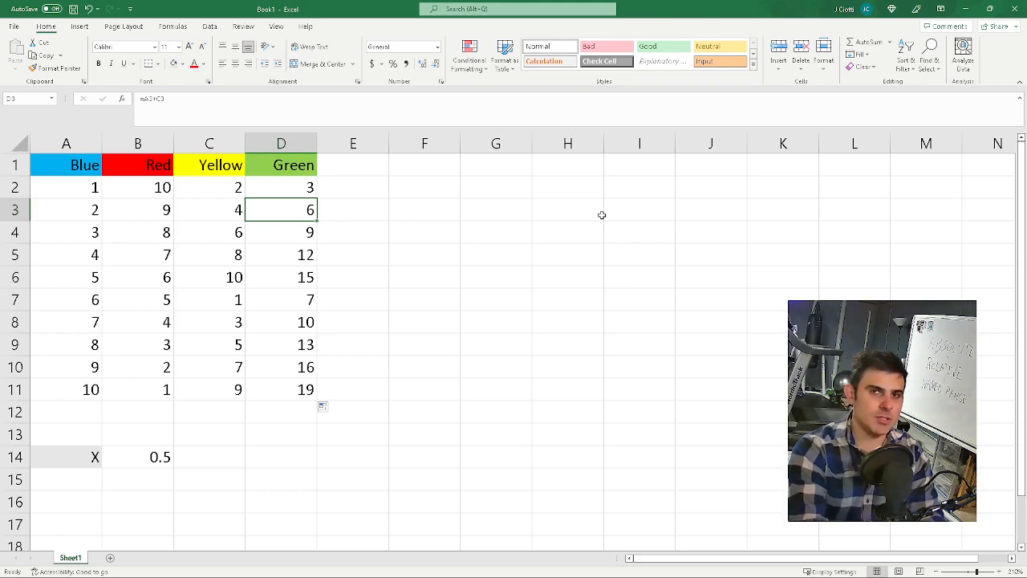
{"action": "left_click", "coordinate": [284, 187]}
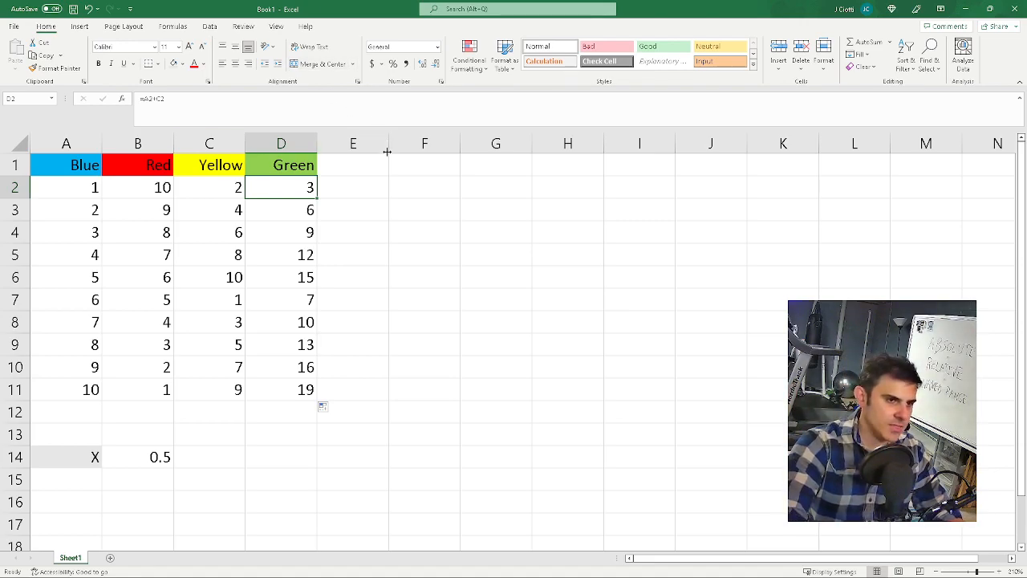
Add the column header "Green * X" in cell E1
{"action": "left_click", "coordinate": [358, 167]}
{"action": "type", "text": "Green"}
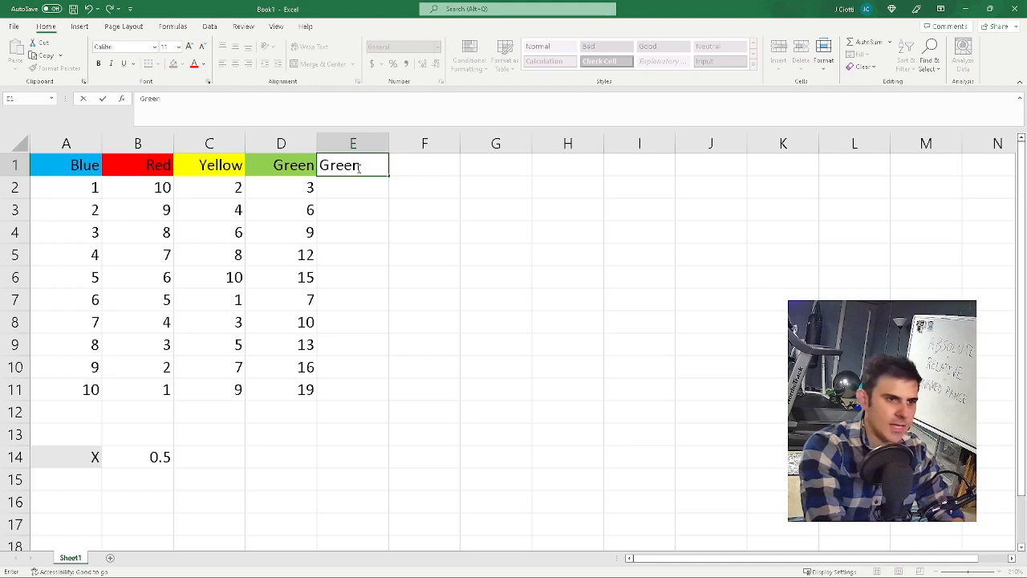
{"action": "type", "text": " * "}
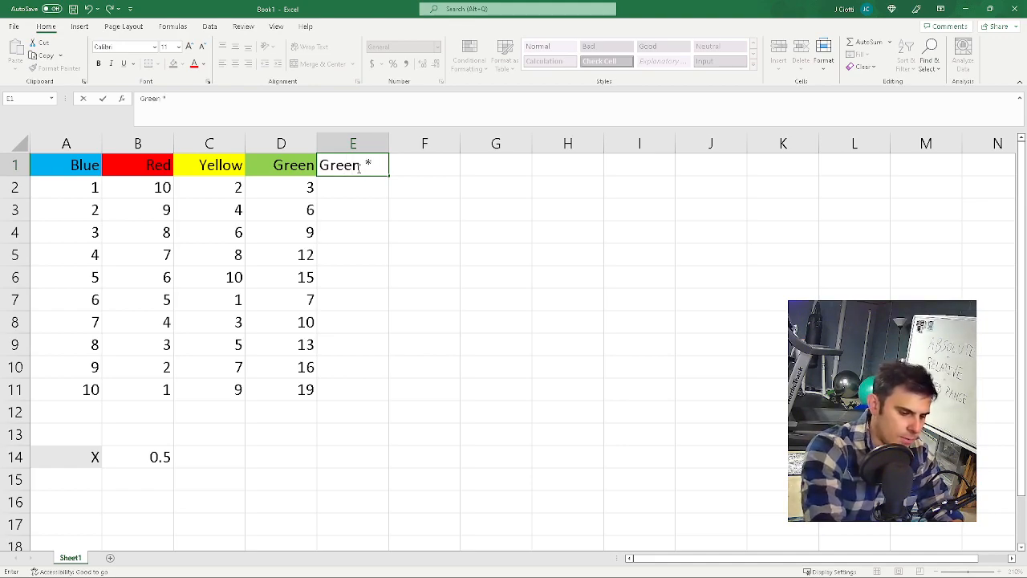
{"action": "type", "text": "X"}
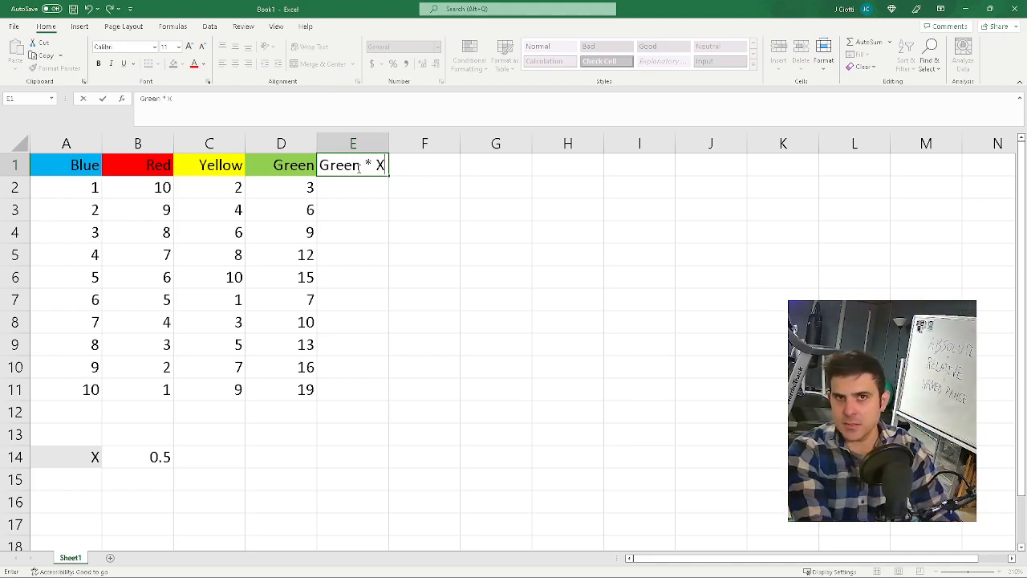
{"action": "key", "text": "Return"}
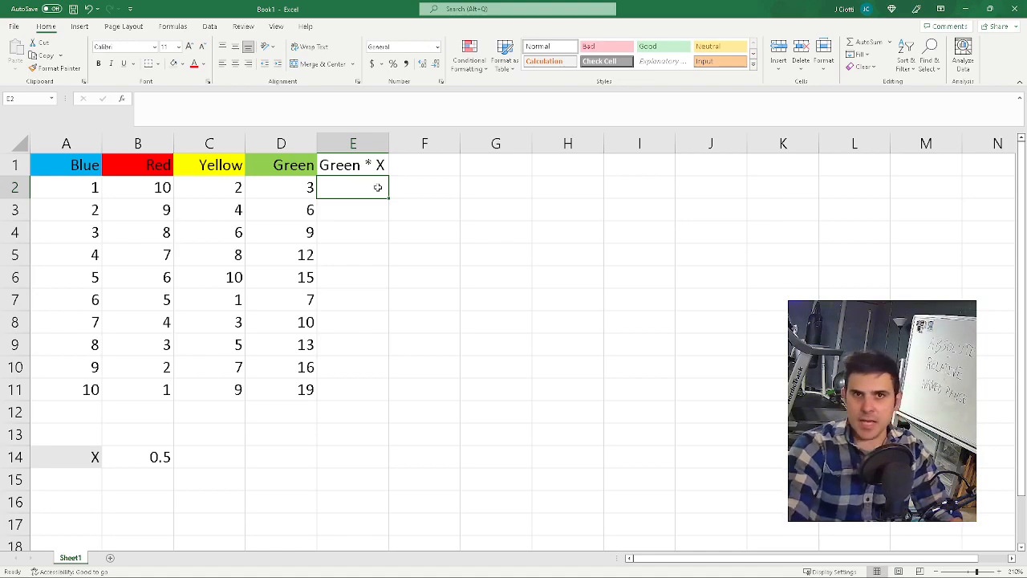
Enter the formula =D2*B14 in cell E2 to multiply the first Green value by X
{"action": "type", "text": "="}
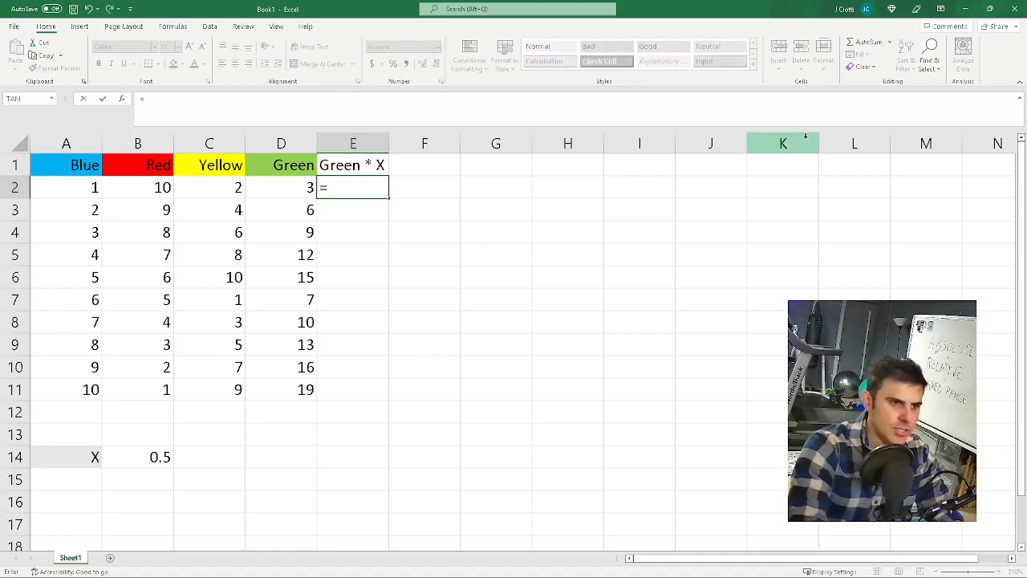
{"action": "key", "text": "Left"}
{"action": "type", "text": "*"}
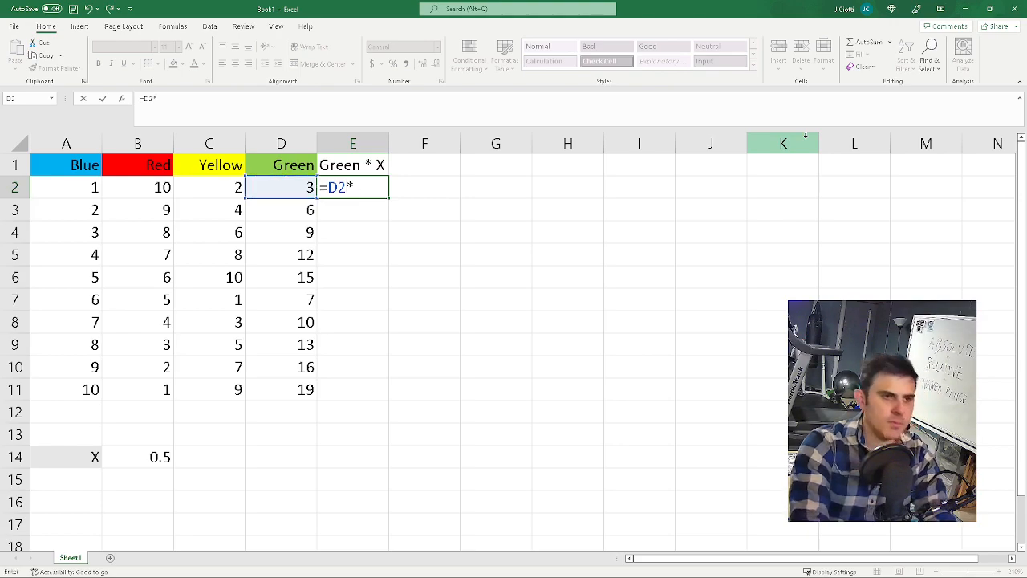
{"action": "left_click", "coordinate": [139, 457]}
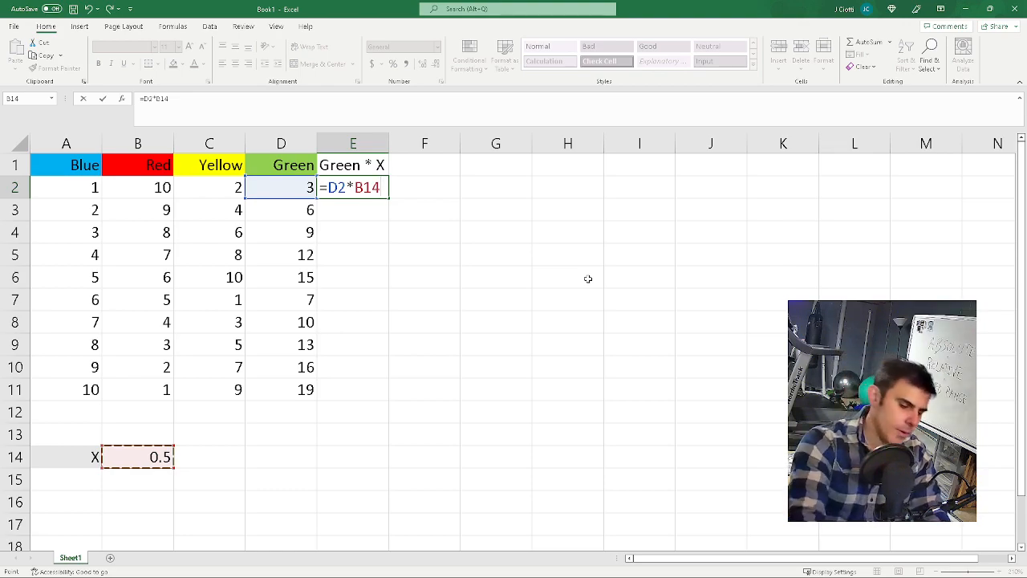
{"action": "key", "text": "Return"}
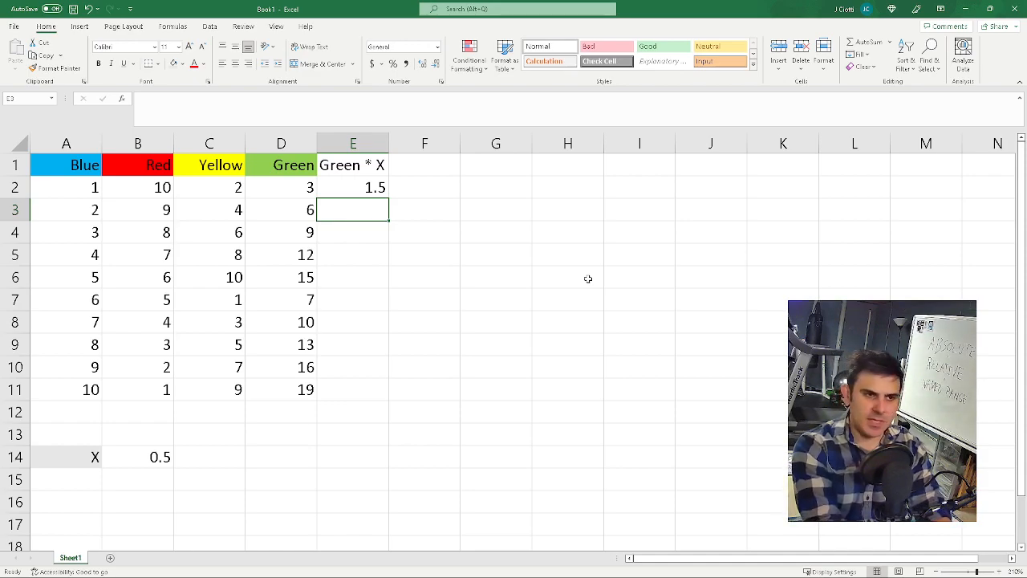
Fill the =D2*B14 formula from E2 down through E11
{"action": "left_click", "coordinate": [385, 191]}
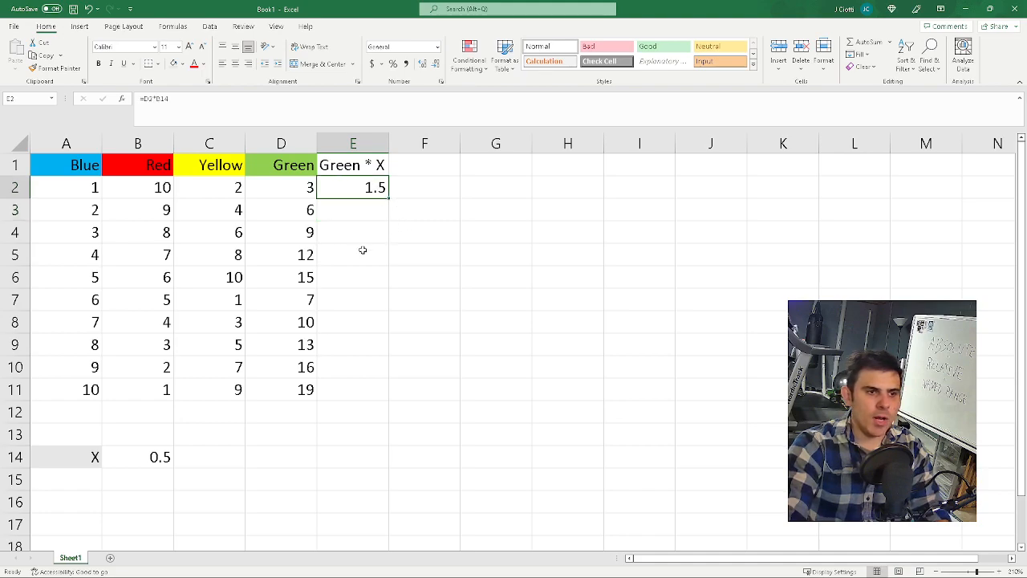
{"action": "left_click_drag", "start_coordinate": [303, 211], "coordinate": [300, 385]}
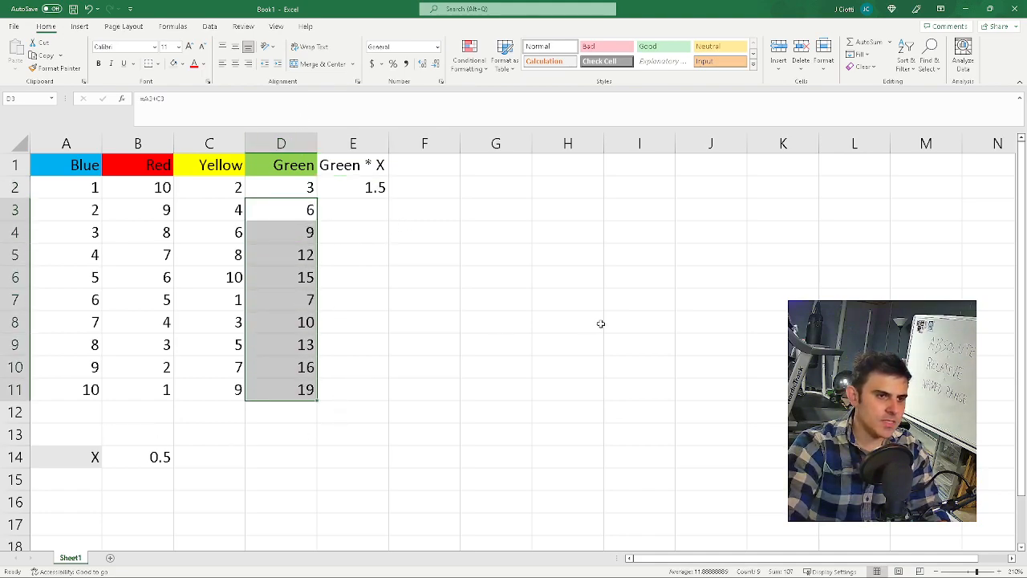
{"action": "left_click", "coordinate": [443, 254]}
{"action": "left_click", "coordinate": [159, 455]}
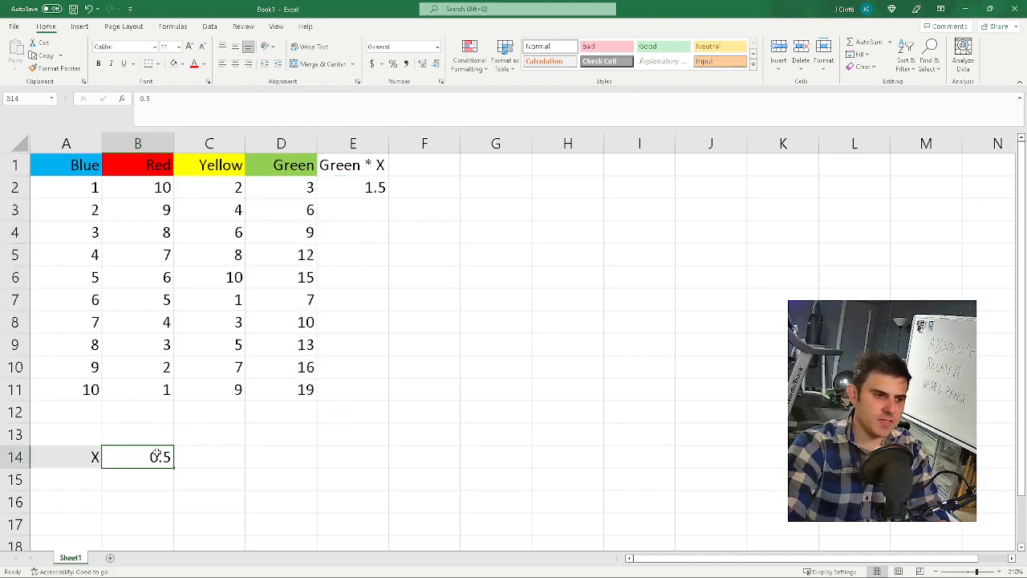
{"action": "left_click", "coordinate": [363, 194]}
{"action": "left_click_drag", "start_coordinate": [389, 199], "coordinate": [369, 402]}
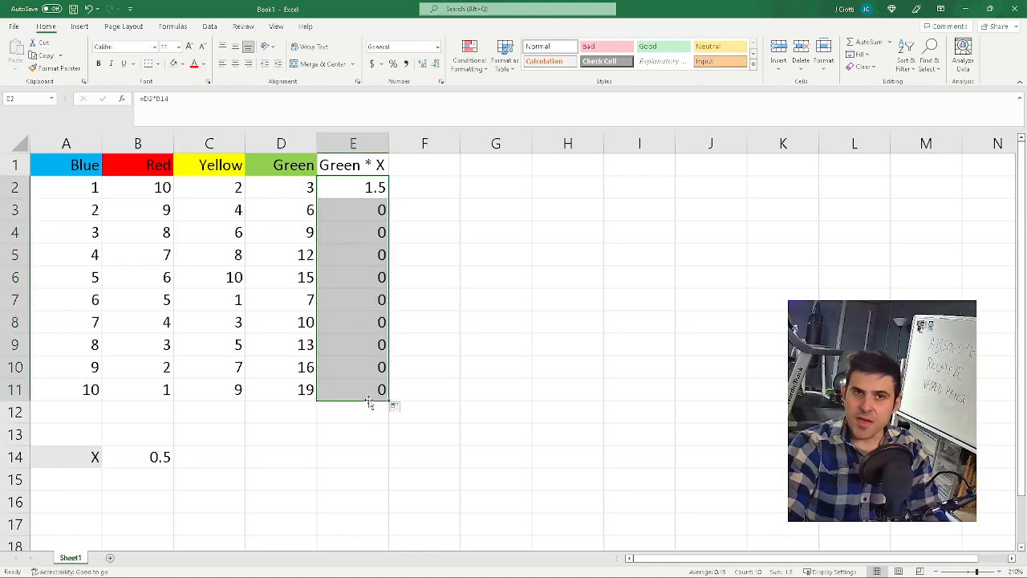
Examine the formulas in E2 and E3 to compare how each one references the X value cell
{"action": "left_click", "coordinate": [377, 215]}
{"action": "left_click", "coordinate": [372, 188]}
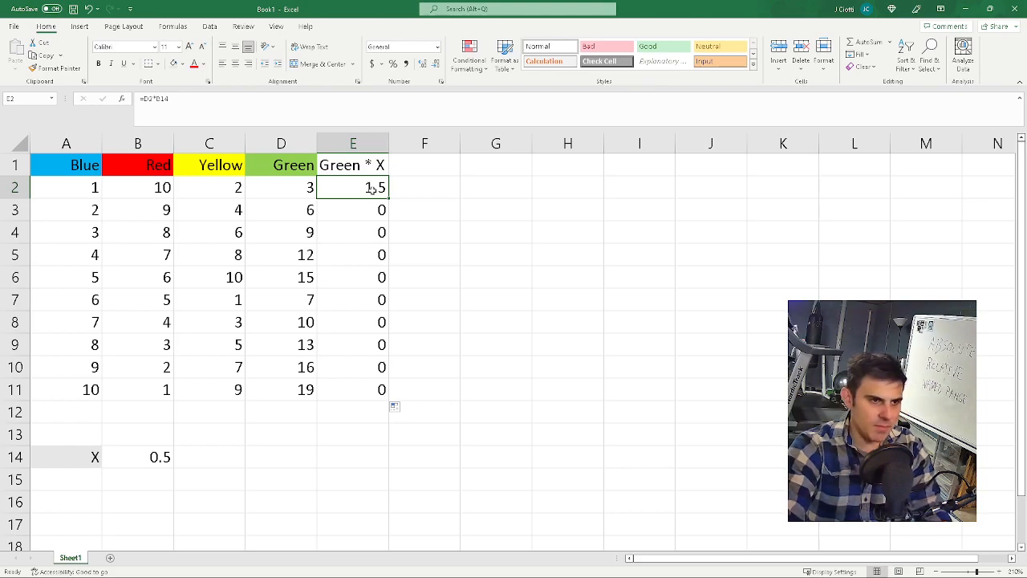
{"action": "double_click", "coordinate": [372, 187]}
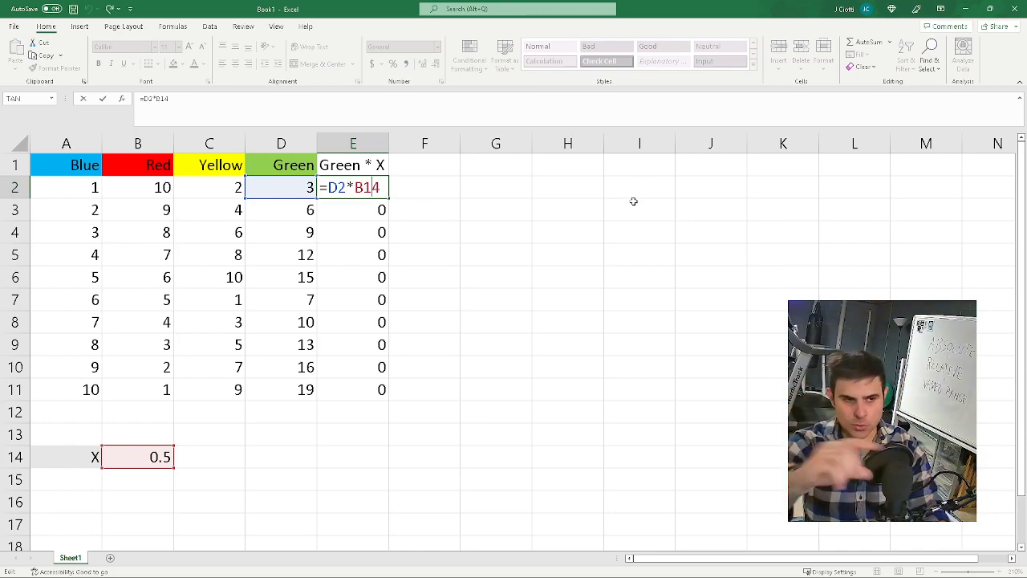
{"action": "key", "text": "ctrl+Return"}
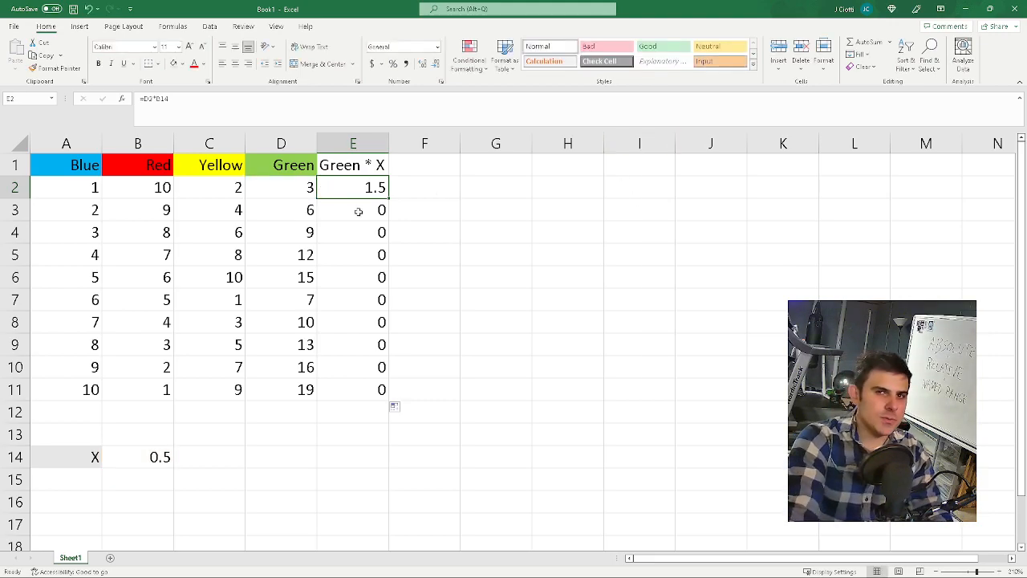
{"action": "left_click", "coordinate": [359, 211]}
{"action": "double_click", "coordinate": [358, 210]}
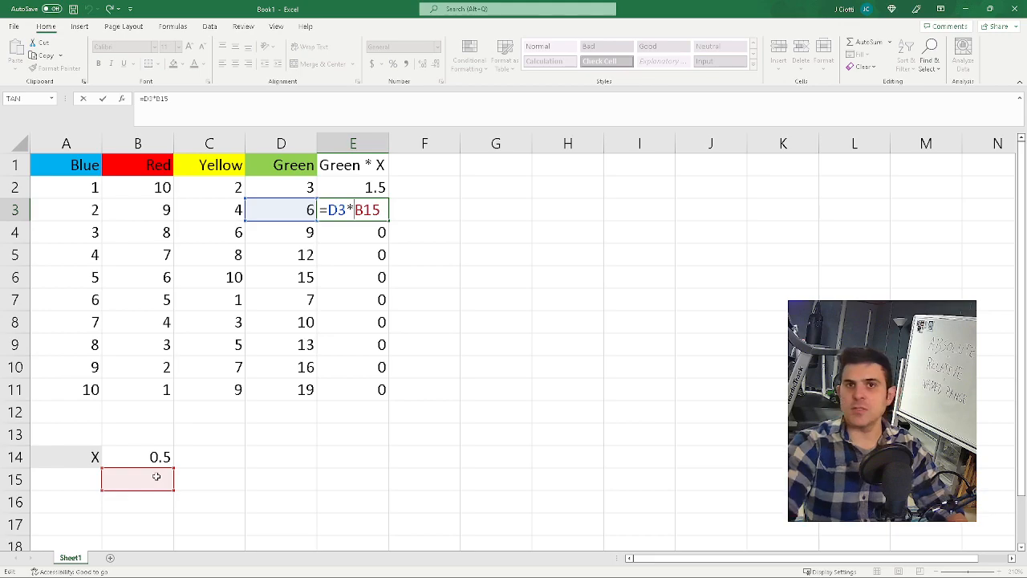
{"action": "key", "text": "Escape"}
Clear the copied formulas from E3 through E11
{"action": "left_click", "coordinate": [377, 187]}
{"action": "left_click_drag", "start_coordinate": [384, 217], "coordinate": [392, 404]}
{"action": "key", "text": "Delete"}
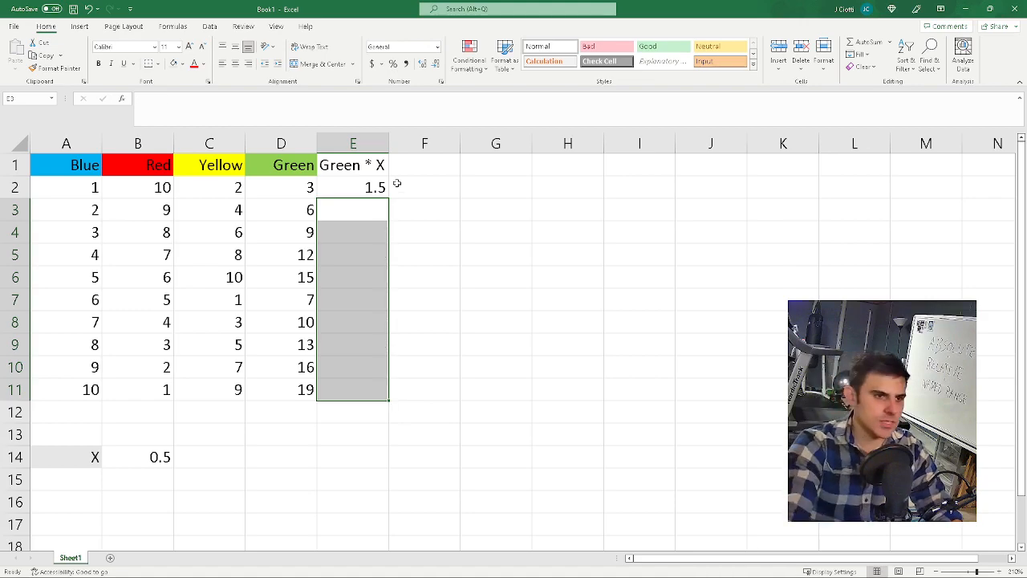
Make the X reference in E2 absolute so the formula reads =D2*$B$14, and fill it down through E11
{"action": "left_click", "coordinate": [357, 186]}
{"action": "double_click", "coordinate": [357, 187]}
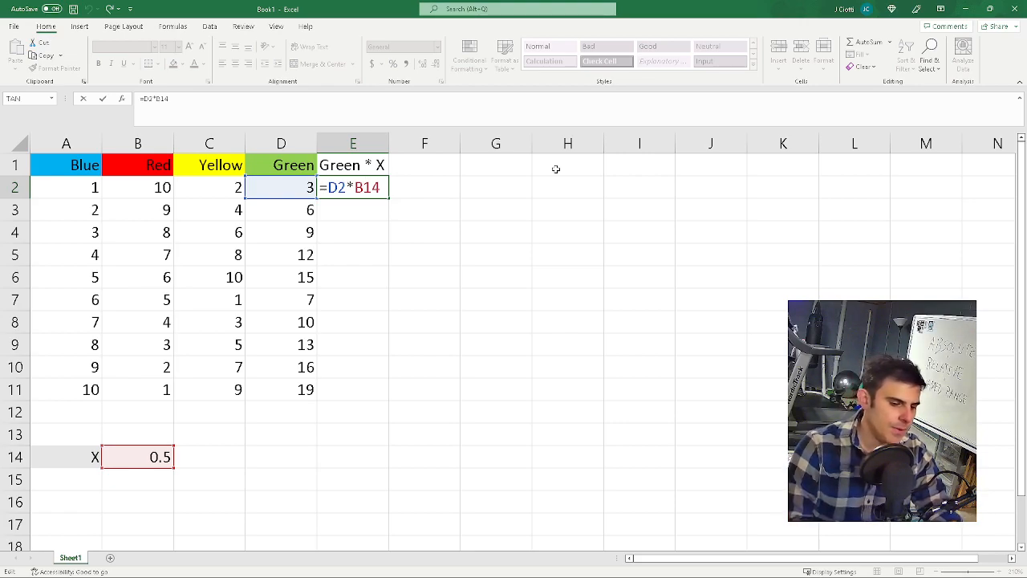
{"action": "key", "text": "F4"}
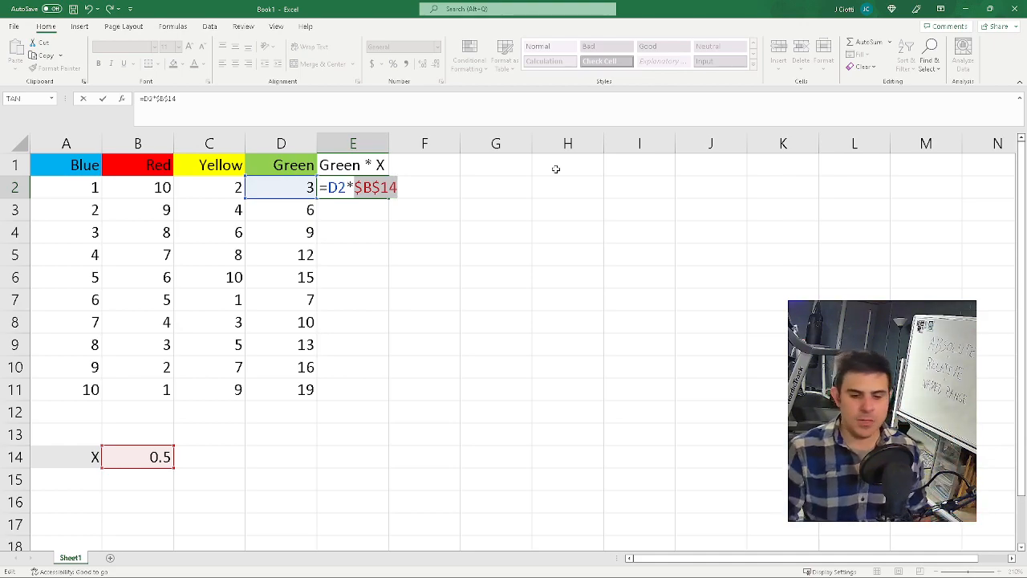
{"action": "key", "text": "Return"}
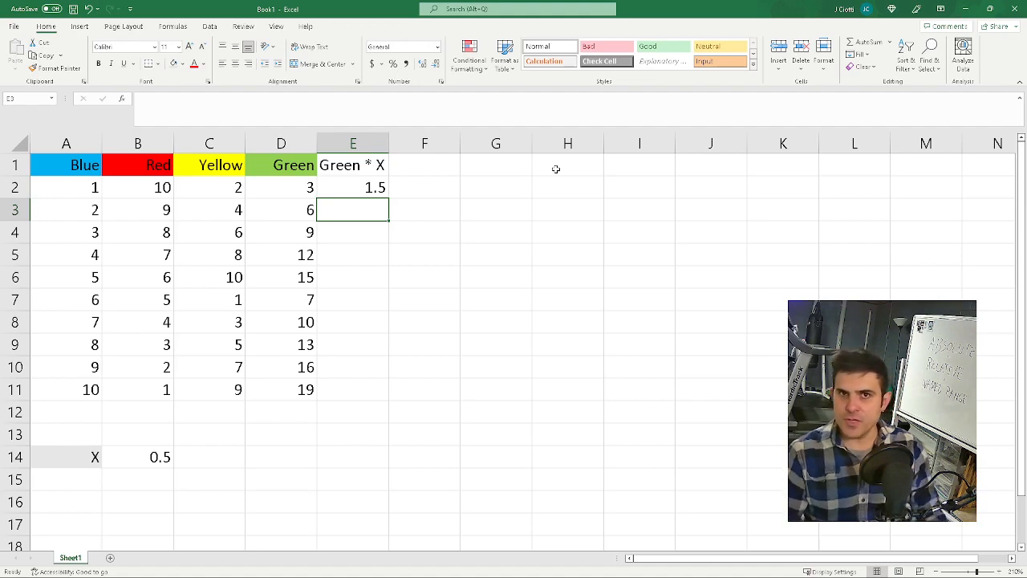
{"action": "left_click", "coordinate": [371, 187]}
{"action": "left_click_drag", "start_coordinate": [390, 195], "coordinate": [386, 402]}
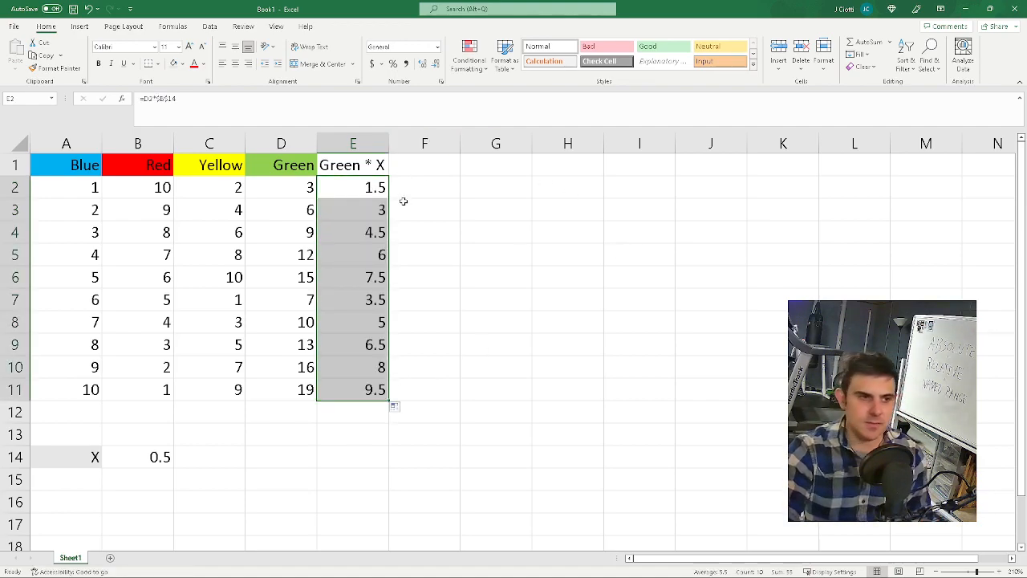
Examine the copied formulas in E3 through E9 to see how the Green and X references behave in each row
{"action": "left_click", "coordinate": [374, 192]}
{"action": "double_click", "coordinate": [356, 206]}
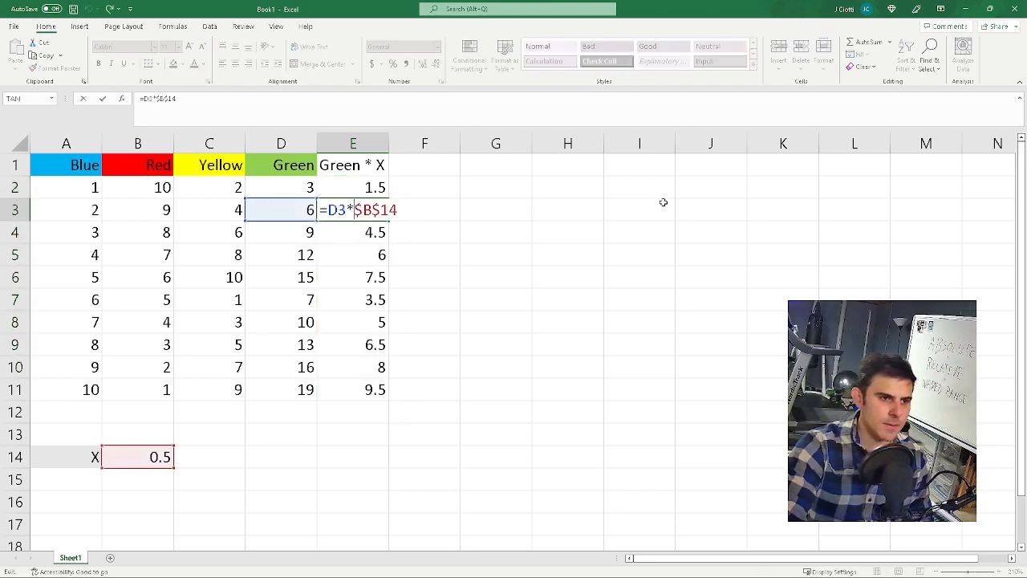
{"action": "left_click", "coordinate": [361, 232]}
{"action": "key", "text": "Escape"}
{"action": "left_click", "coordinate": [362, 233]}
{"action": "double_click", "coordinate": [359, 233]}
{"action": "key", "text": "Escape"}
{"action": "double_click", "coordinate": [379, 258]}
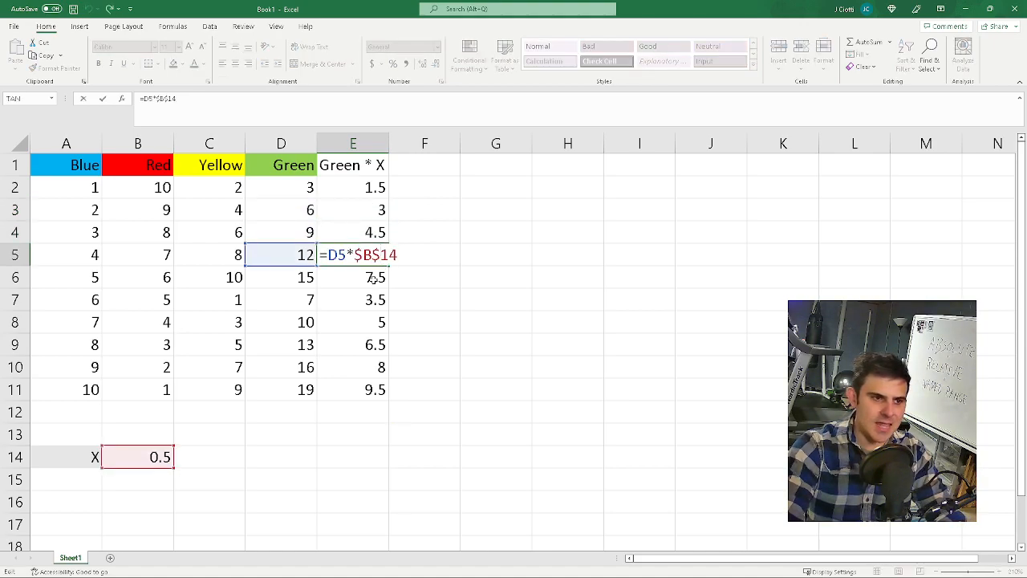
{"action": "key", "text": "Return"}
{"action": "double_click", "coordinate": [371, 277]}
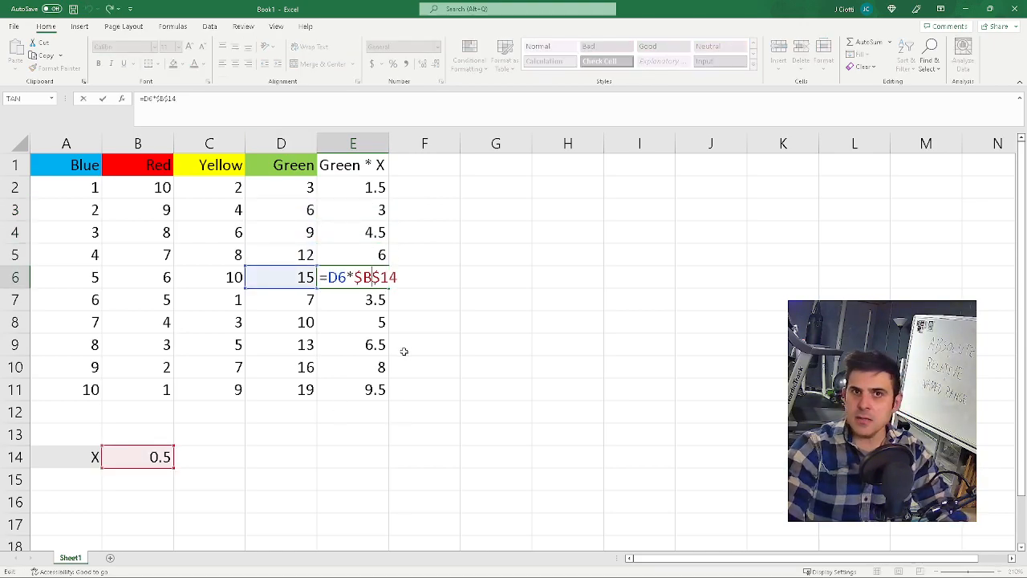
{"action": "key", "text": "Escape"}
{"action": "double_click", "coordinate": [375, 299]}
{"action": "key", "text": "Escape"}
{"action": "double_click", "coordinate": [377, 322]}
{"action": "left_click", "coordinate": [377, 344]}
{"action": "double_click", "coordinate": [377, 343]}
{"action": "key", "text": "Escape"}
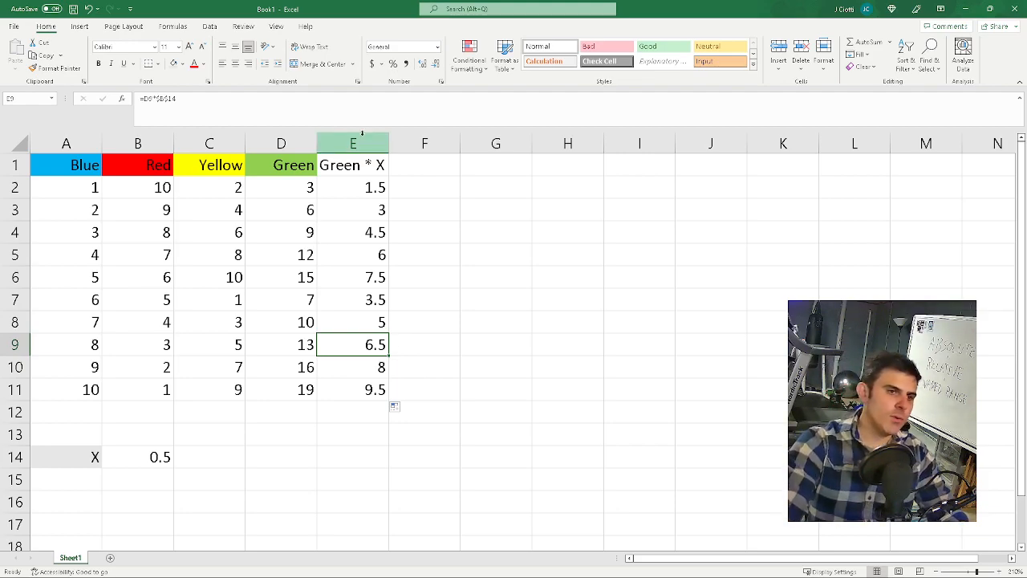
Enter a second multiplier of 0.3 in C14, beside the existing X value
{"action": "left_click", "coordinate": [458, 166]}
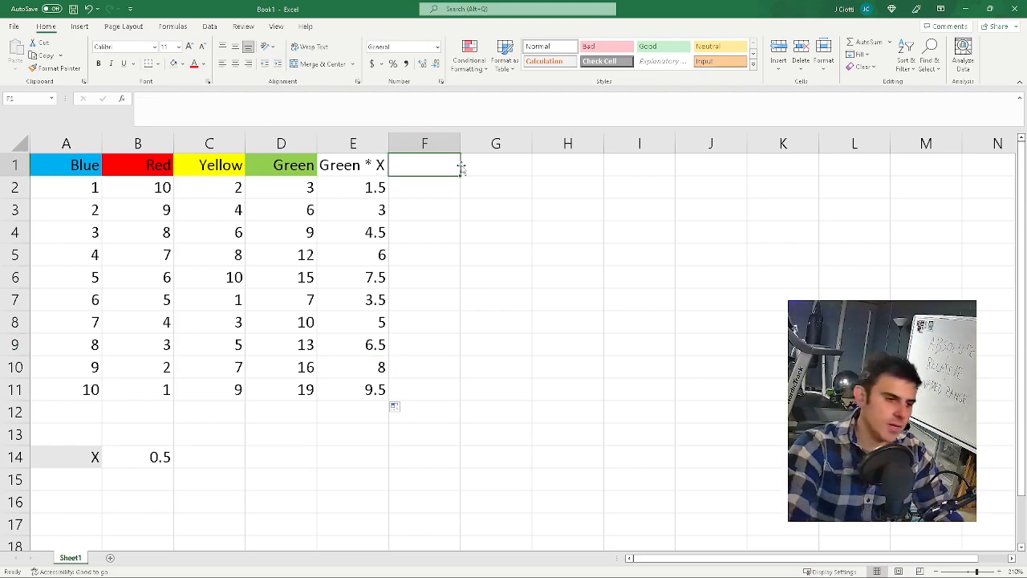
{"action": "left_click", "coordinate": [205, 454]}
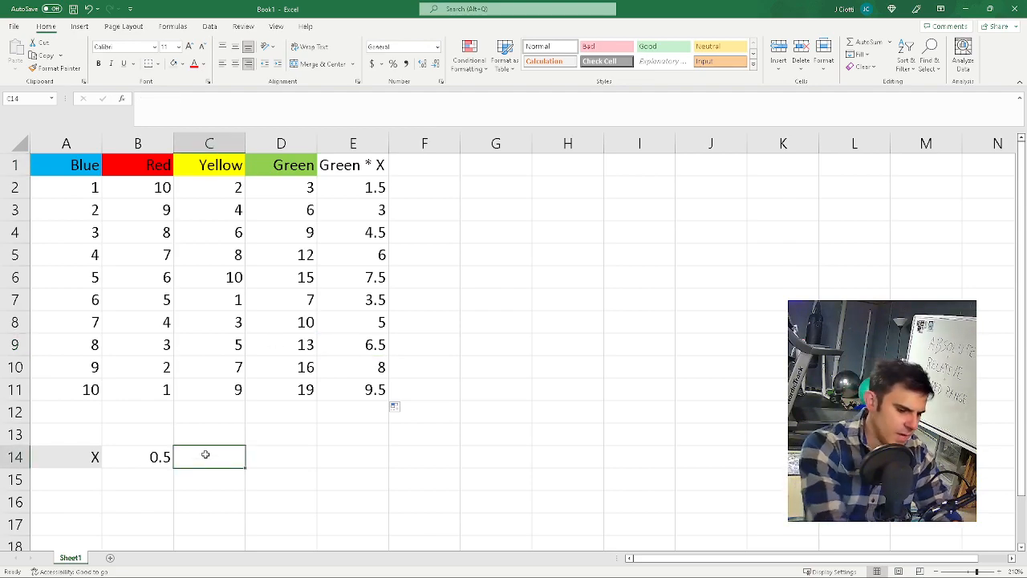
{"action": "type", "text": "0.3"}
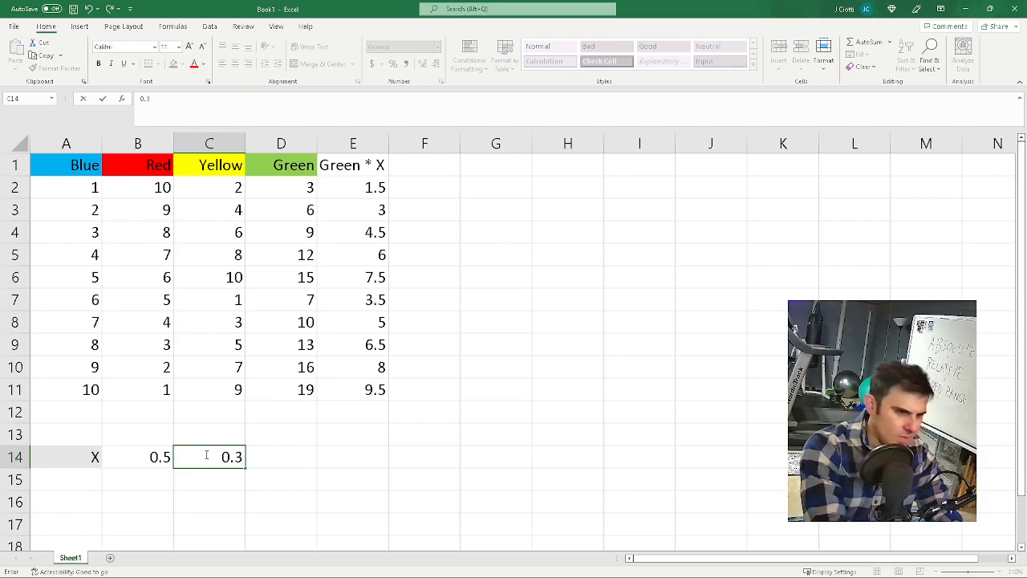
{"action": "key", "text": "Return"}
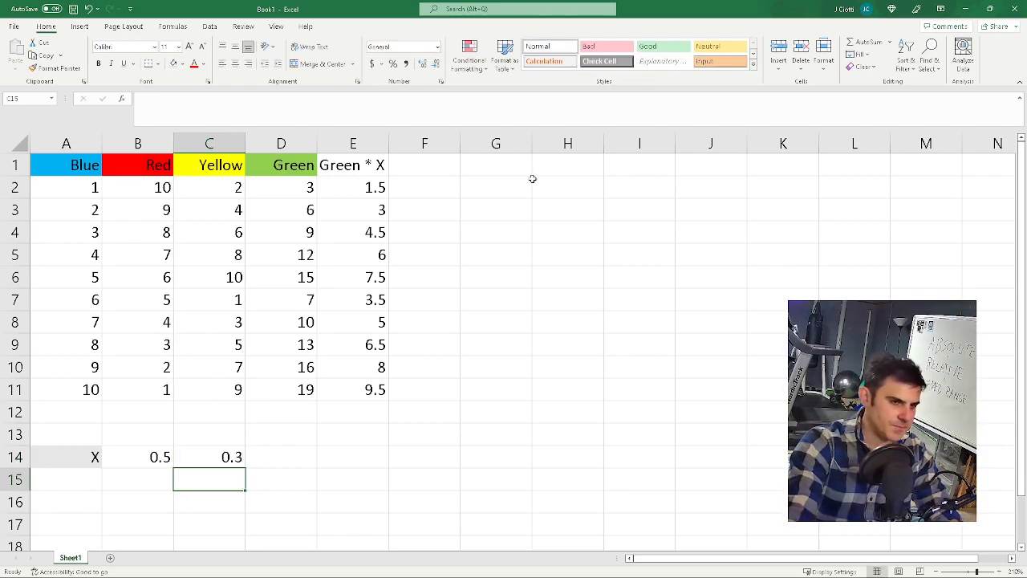
Add the column header "Green * 0.3" in F1
{"action": "left_click", "coordinate": [416, 160]}
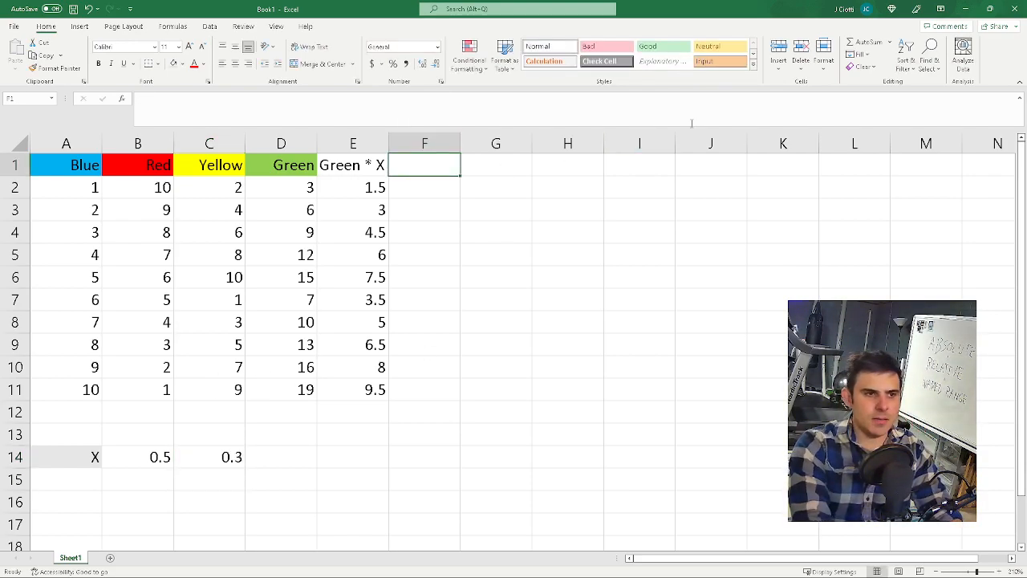
{"action": "type", "text": "Gre"}
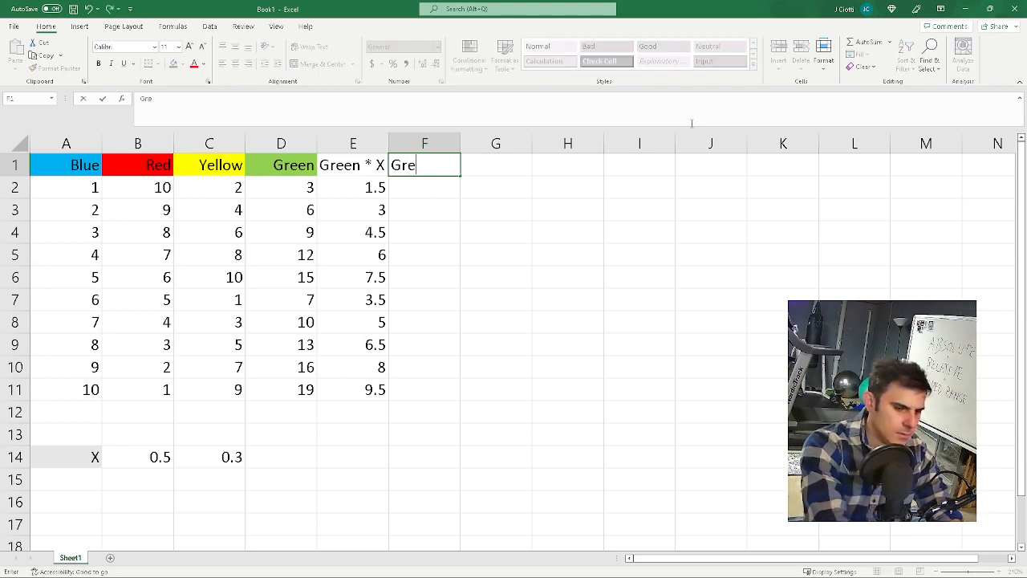
{"action": "type", "text": "en * 0.3"}
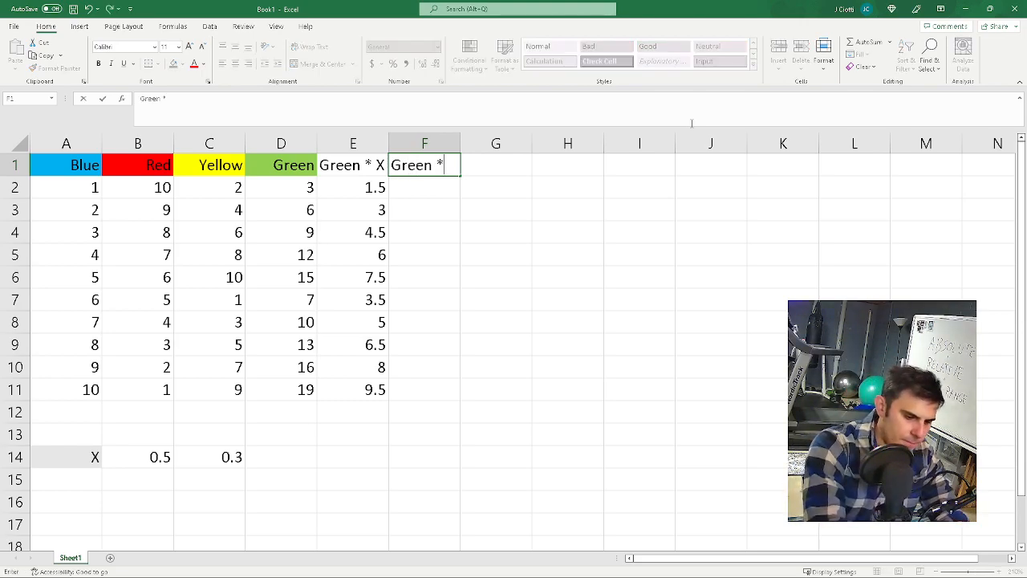
{"action": "key", "text": "Return"}
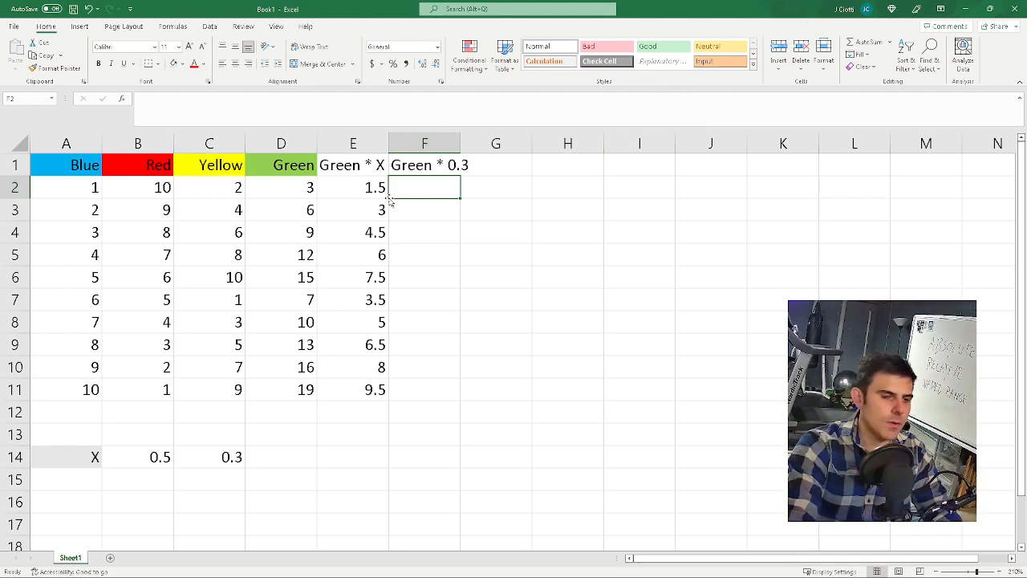
Check the formula in E2 and try filling it across into F2
{"action": "double_click", "coordinate": [355, 188]}
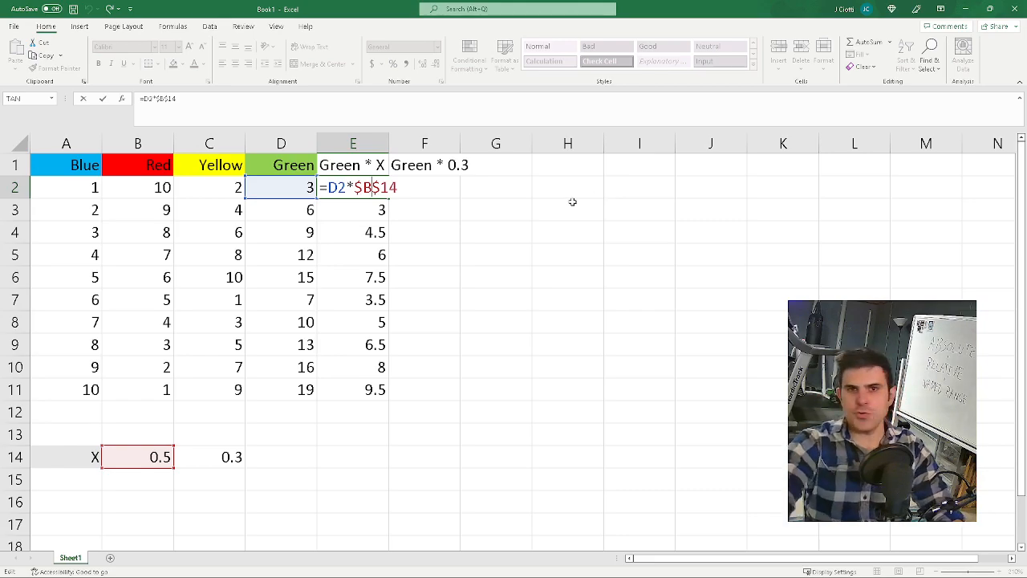
{"action": "key", "text": "Return"}
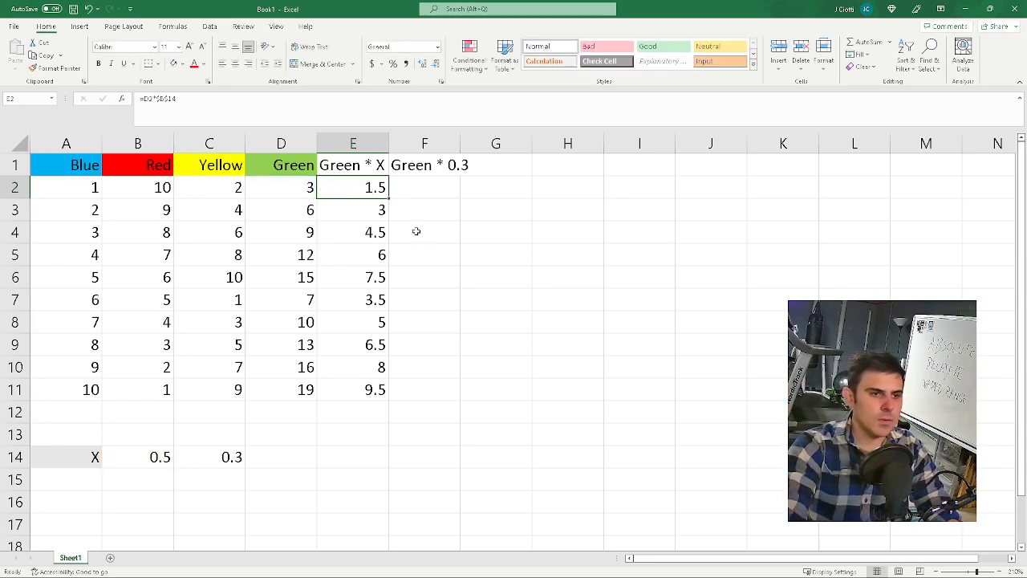
{"action": "left_click_drag", "start_coordinate": [390, 200], "coordinate": [441, 201]}
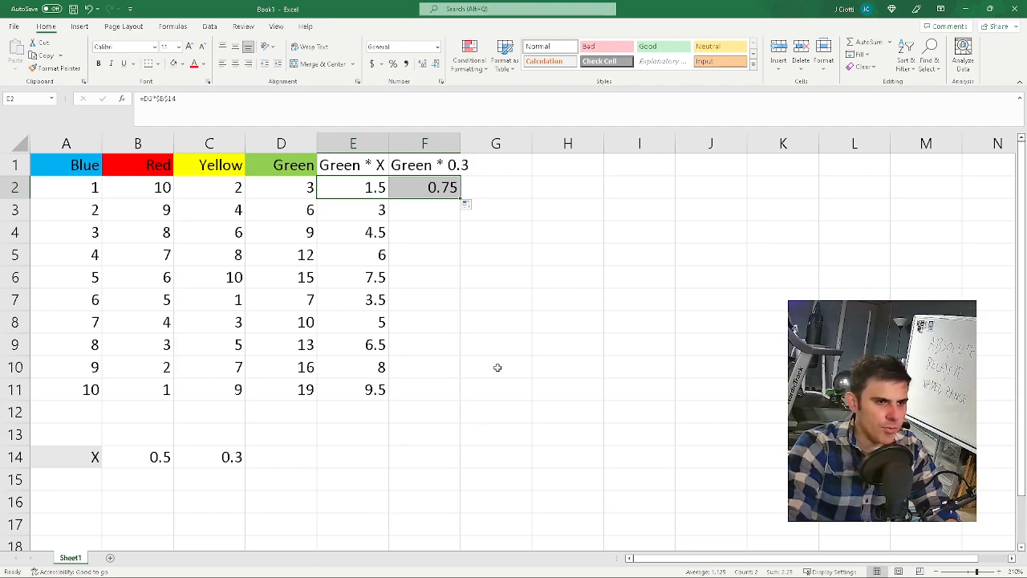
Inspect which cells the copied formula in F2 references, and clear F2
{"action": "double_click", "coordinate": [440, 188]}
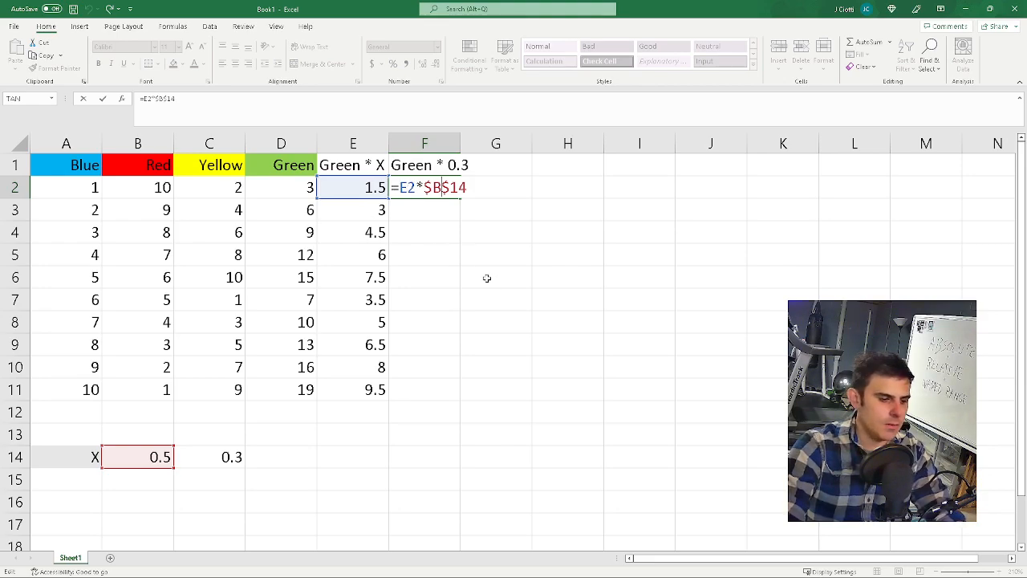
{"action": "key", "text": "ctrl+Return"}
{"action": "key", "text": "Delete"}
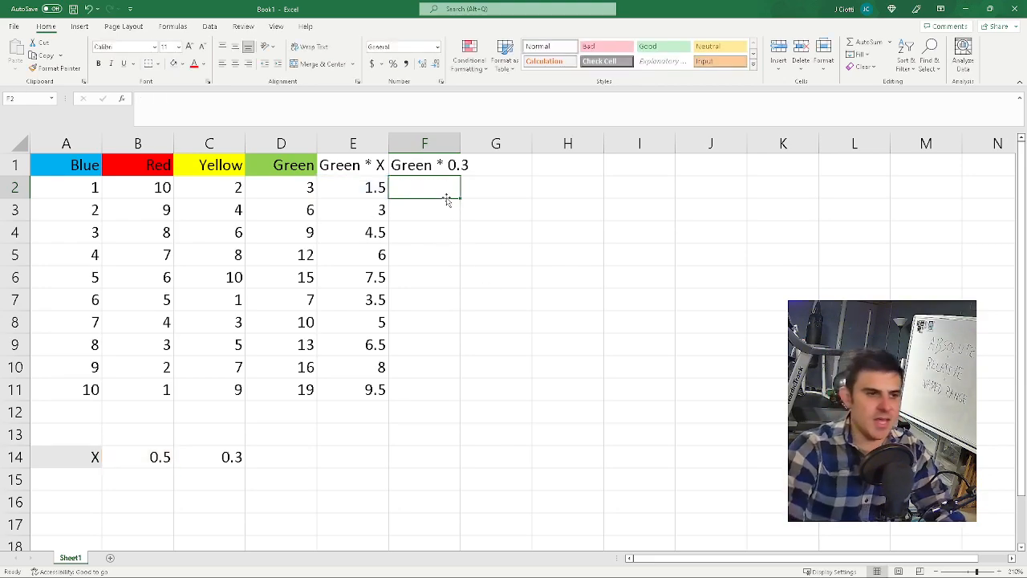
Lock only the column of the Green reference in E2 so the formula reads =$D2*$B$14, and fill it down through E11
{"action": "left_click", "coordinate": [360, 188]}
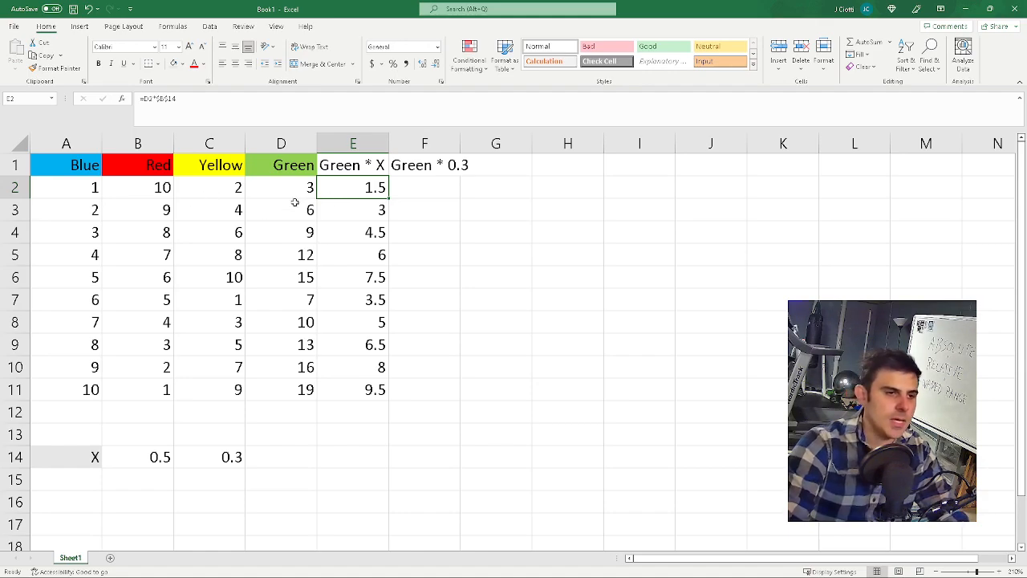
{"action": "left_click", "coordinate": [152, 104]}
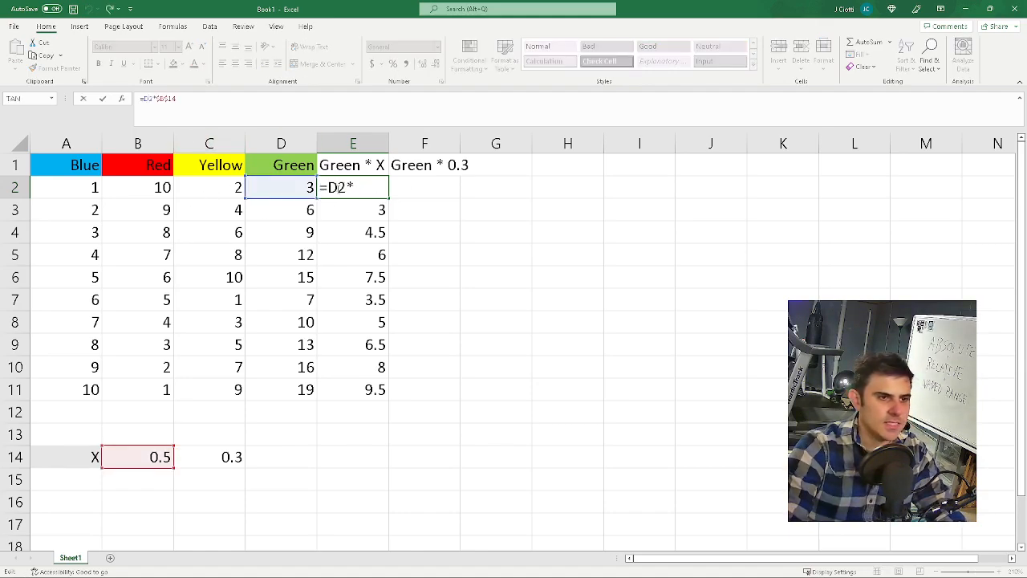
{"action": "key", "text": "Escape"}
{"action": "double_click", "coordinate": [347, 190]}
{"action": "key", "text": "Left"}
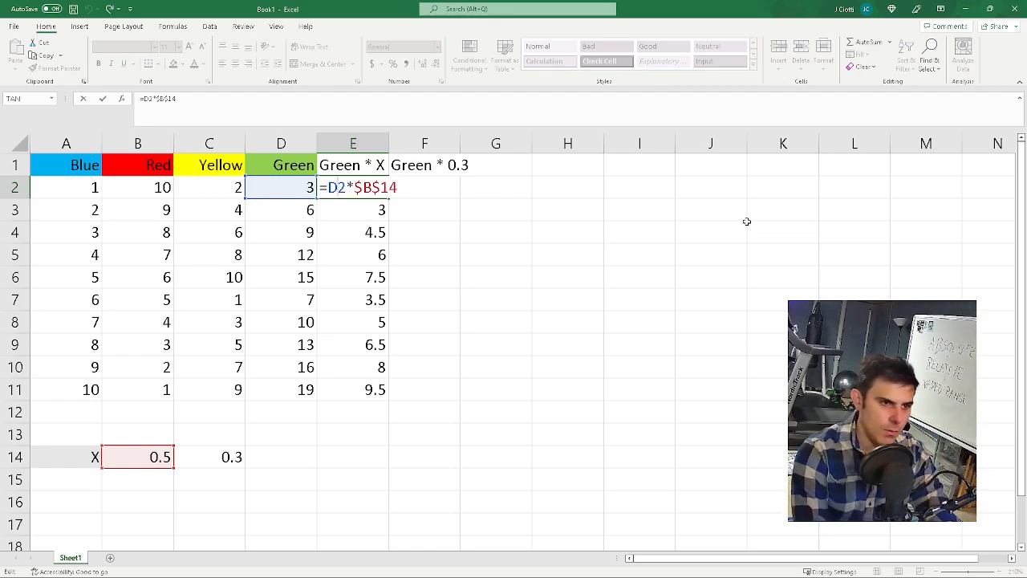
{"action": "key", "text": "F4"}
{"action": "key", "text": "F4"}
{"action": "key", "text": "F4"}
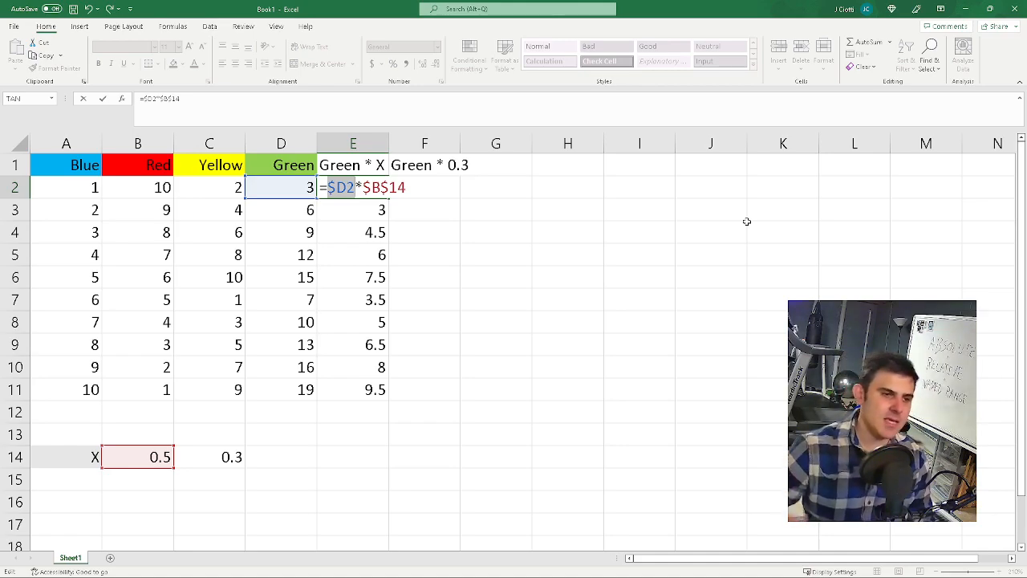
{"action": "key", "text": "Return"}
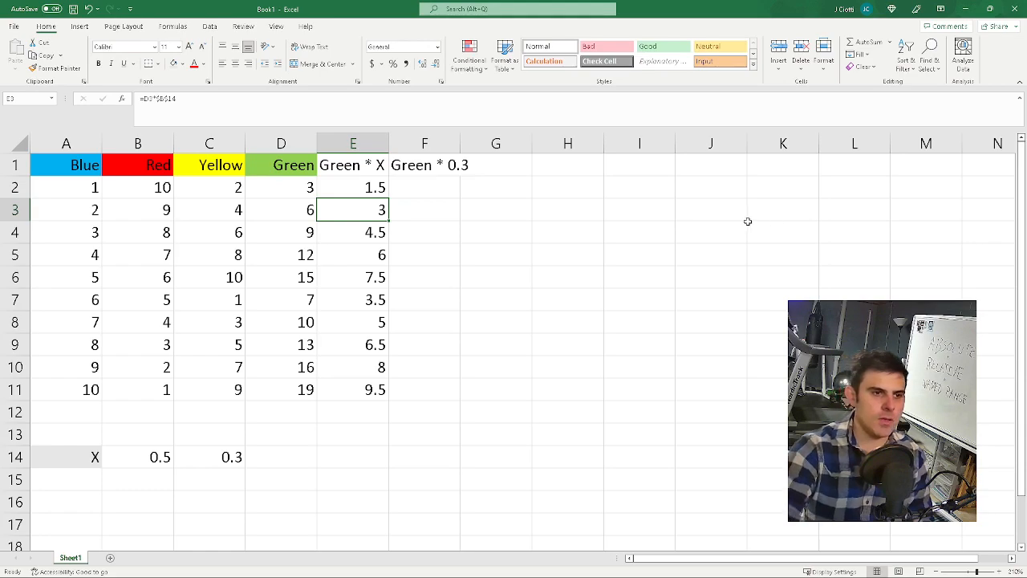
{"action": "left_click", "coordinate": [377, 185]}
{"action": "left_click_drag", "start_coordinate": [386, 199], "coordinate": [393, 403]}
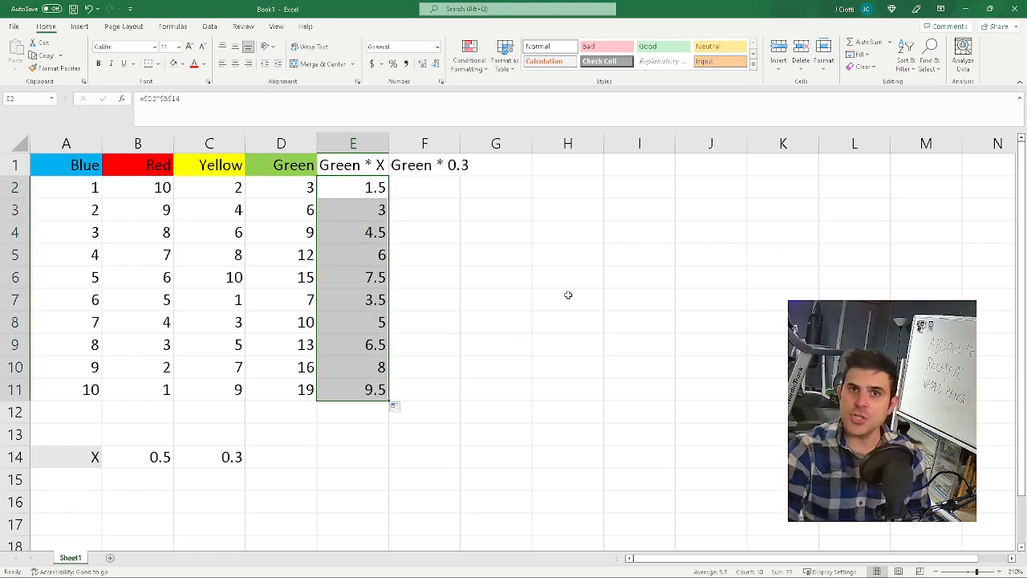
Try filling the =$D2*$B$14 formula from E2 across into F2
{"action": "left_click", "coordinate": [373, 189]}
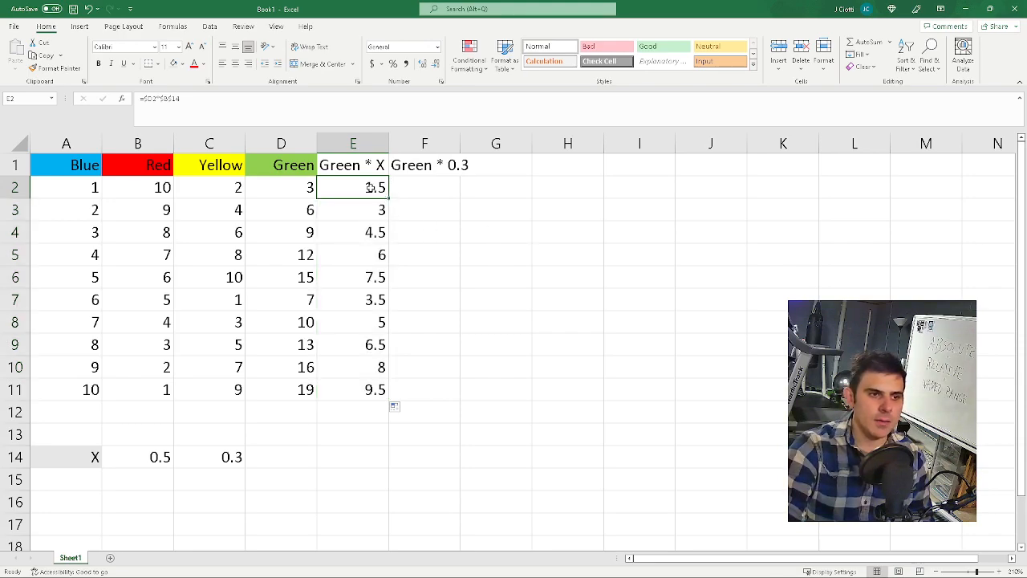
{"action": "left_click_drag", "start_coordinate": [391, 197], "coordinate": [462, 194]}
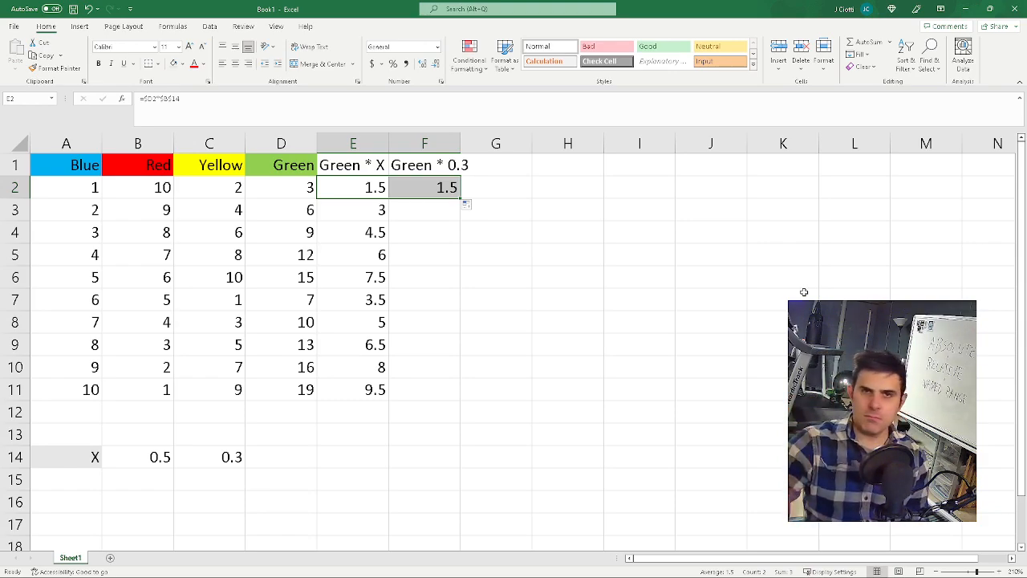
{"action": "left_click", "coordinate": [489, 320]}
Check the multiplier reference in F2's copied formula and clear the cell
{"action": "double_click", "coordinate": [432, 195]}
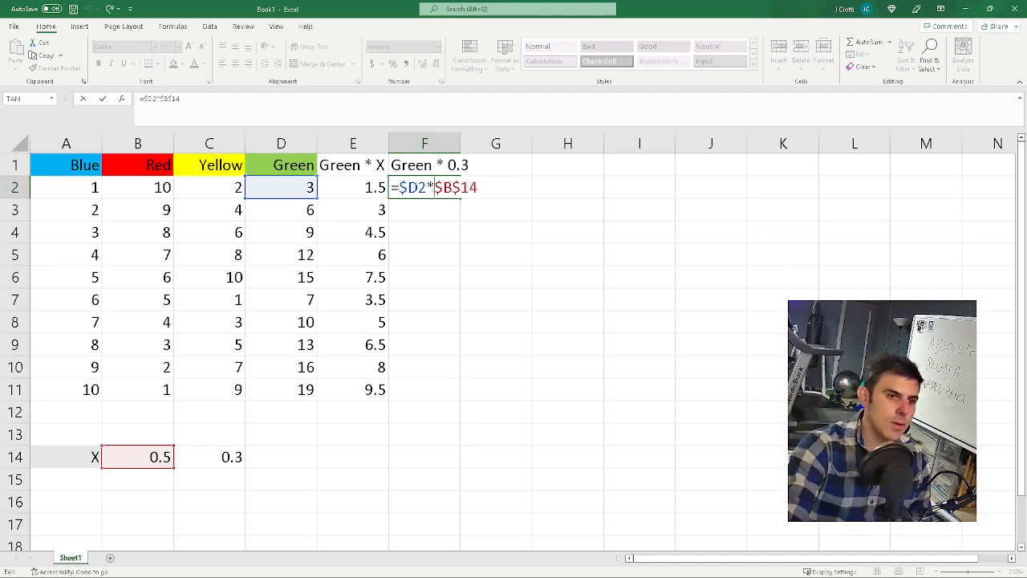
{"action": "left_click_drag", "start_coordinate": [434, 187], "coordinate": [477, 187]}
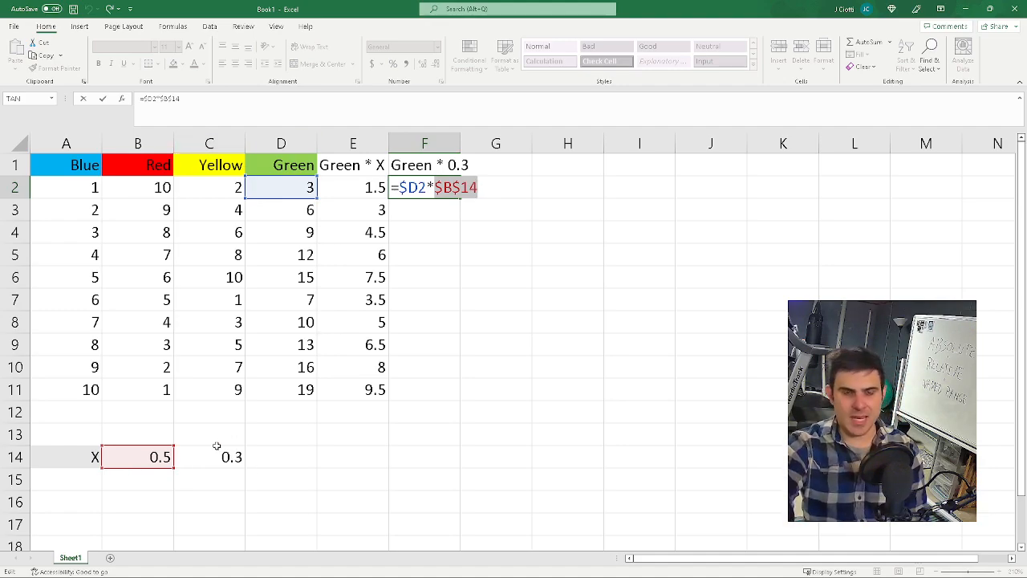
{"action": "key", "text": "Escape"}
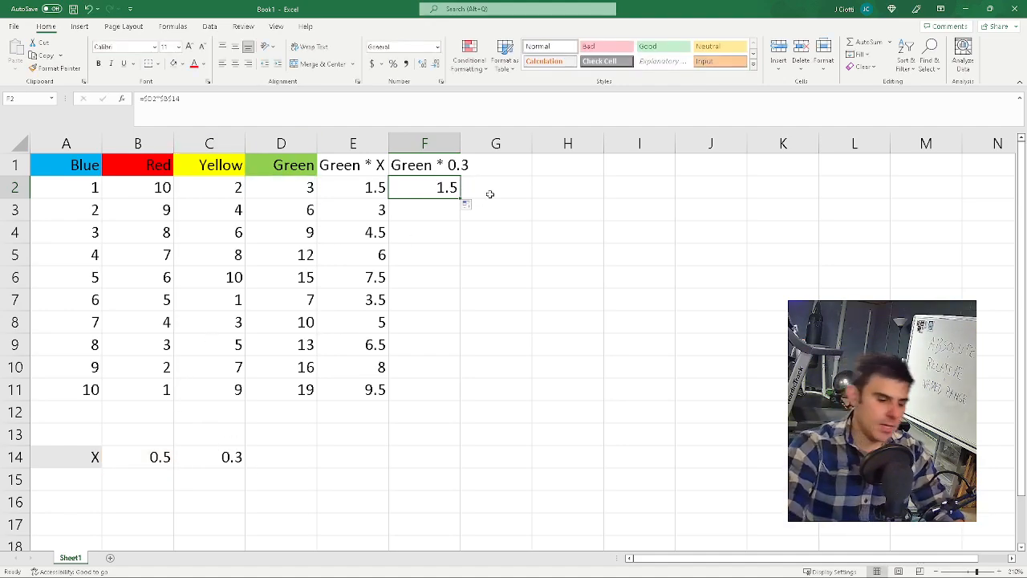
{"action": "key", "text": "Delete"}
{"action": "key", "text": "Left"}
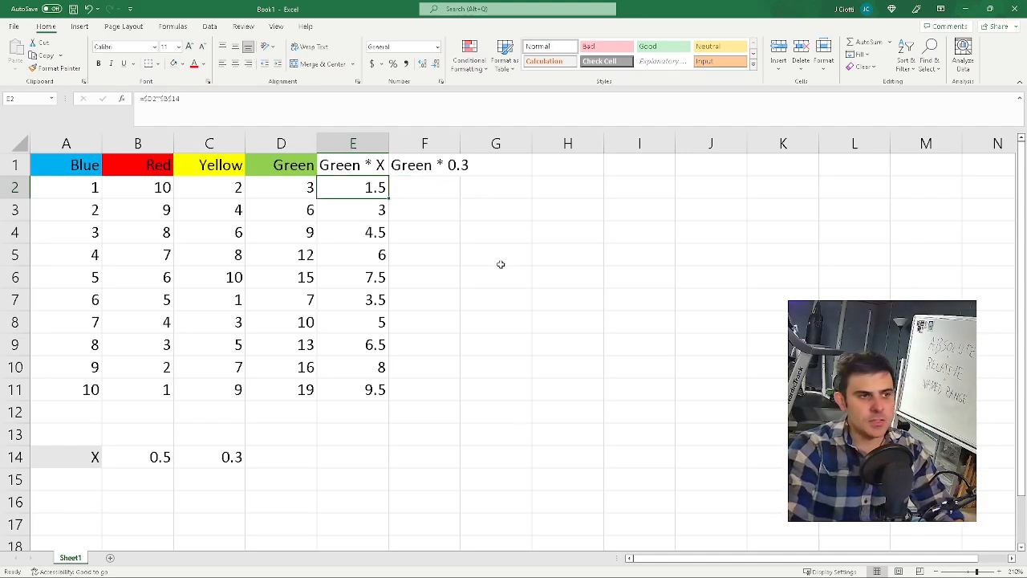
Lock only the row of the X reference in E2 so the formula reads =$D2*B$14, and fill it down through E11
{"action": "double_click", "coordinate": [373, 182]}
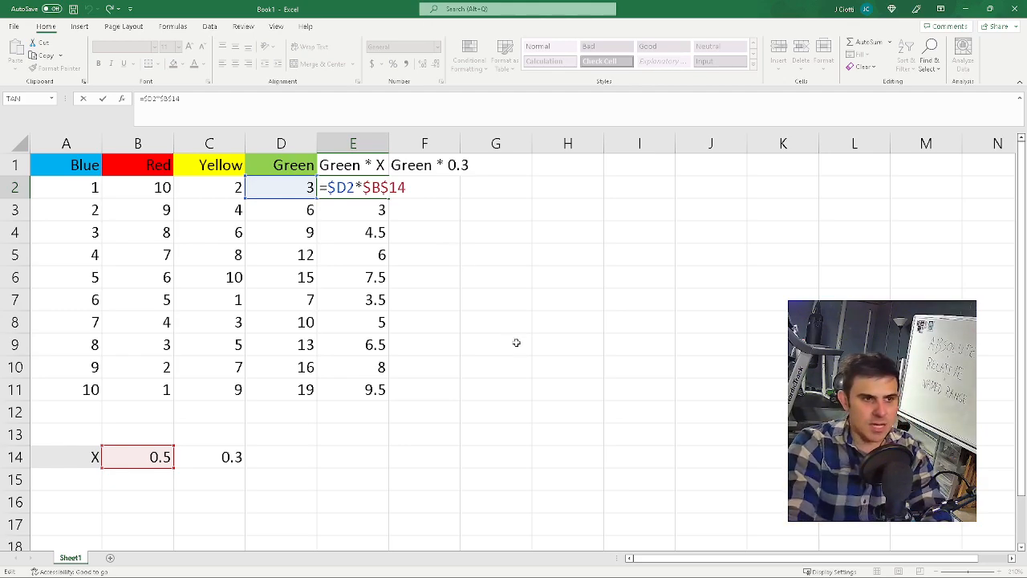
{"action": "key", "text": "F4"}
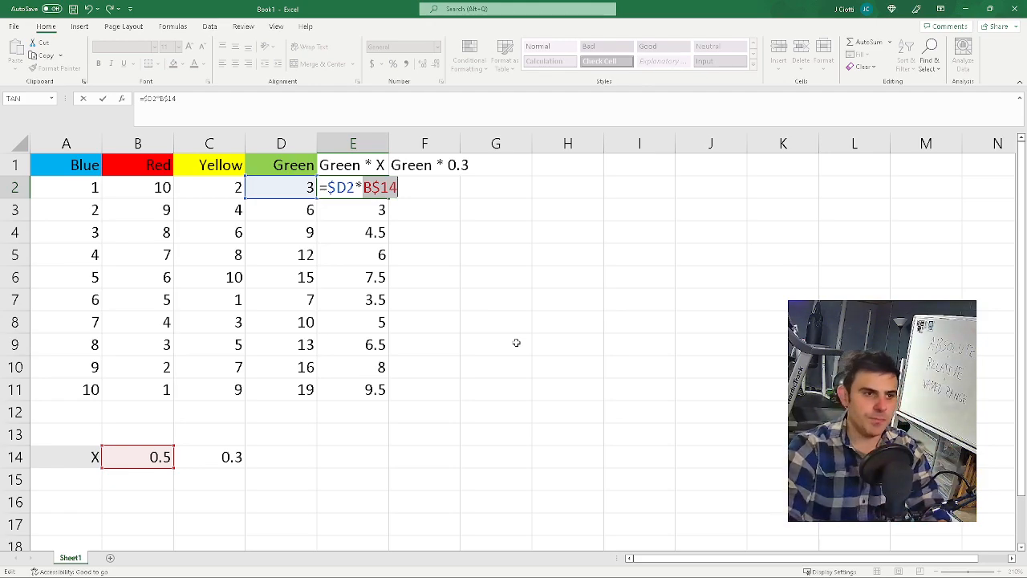
{"action": "key", "text": "Return"}
{"action": "left_click", "coordinate": [362, 184]}
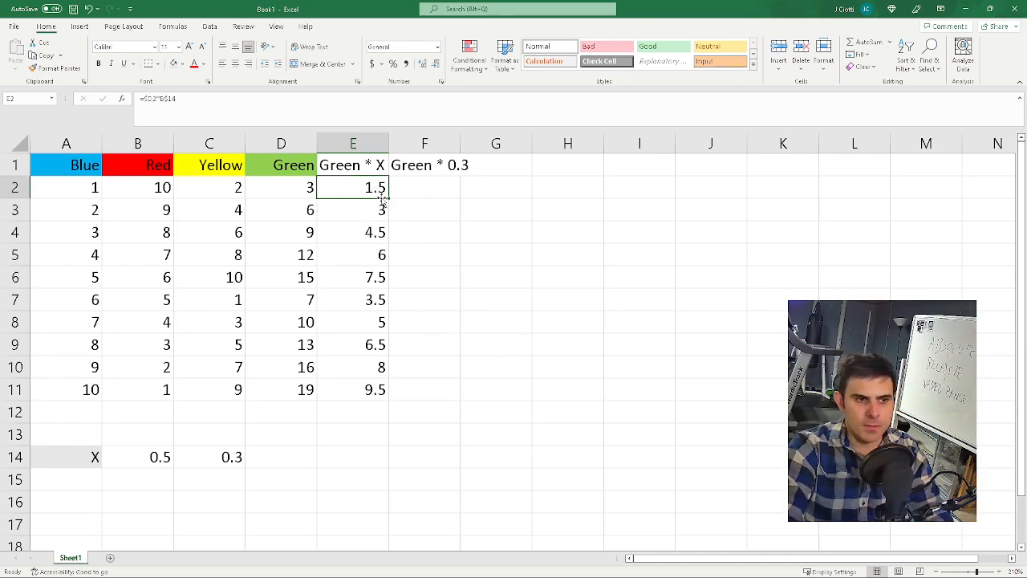
{"action": "left_click_drag", "start_coordinate": [383, 201], "coordinate": [392, 395]}
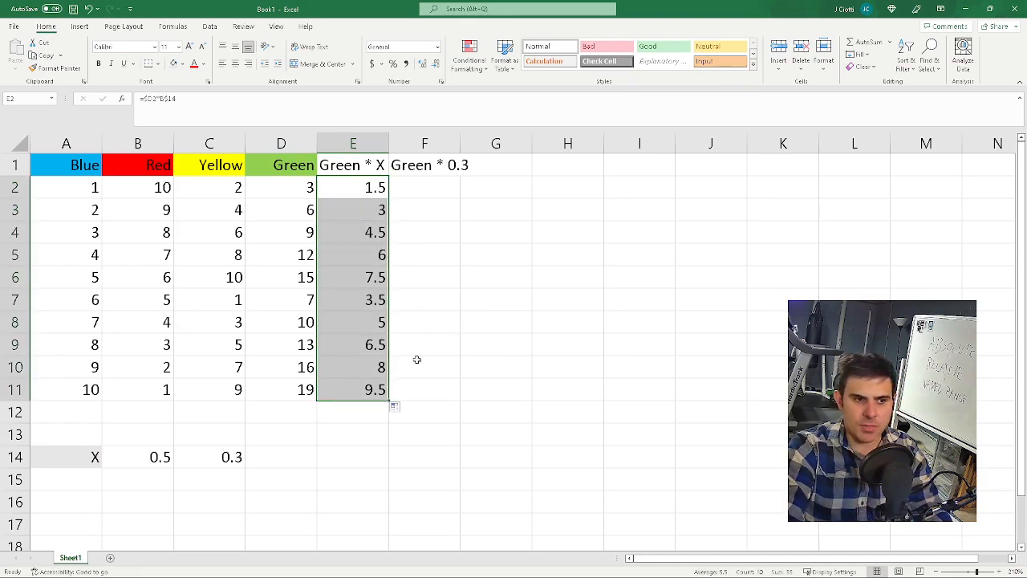
Fill the =$D2*B$14 formula from E2 across into F2
{"action": "left_click", "coordinate": [346, 186]}
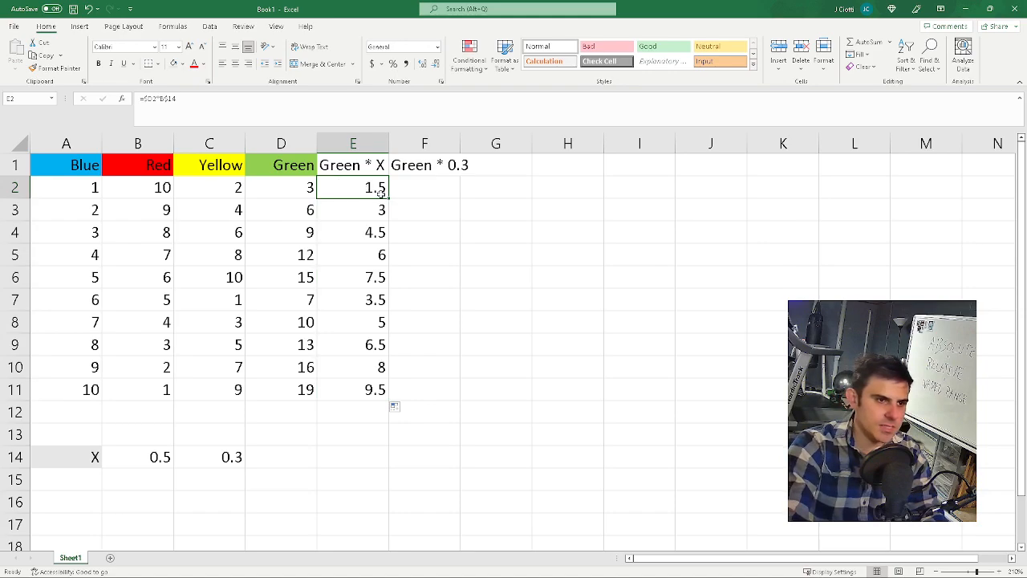
{"action": "left_click_drag", "start_coordinate": [388, 197], "coordinate": [458, 202]}
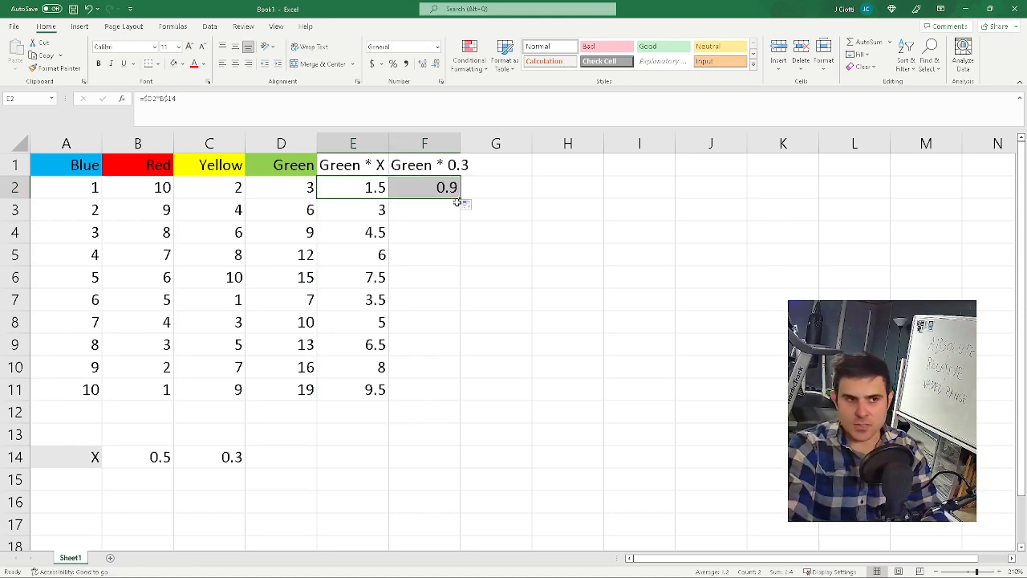
Fill the =$D2*C$14 formula from F2 down through F11 and check the references in the copied formulas
{"action": "double_click", "coordinate": [438, 188]}
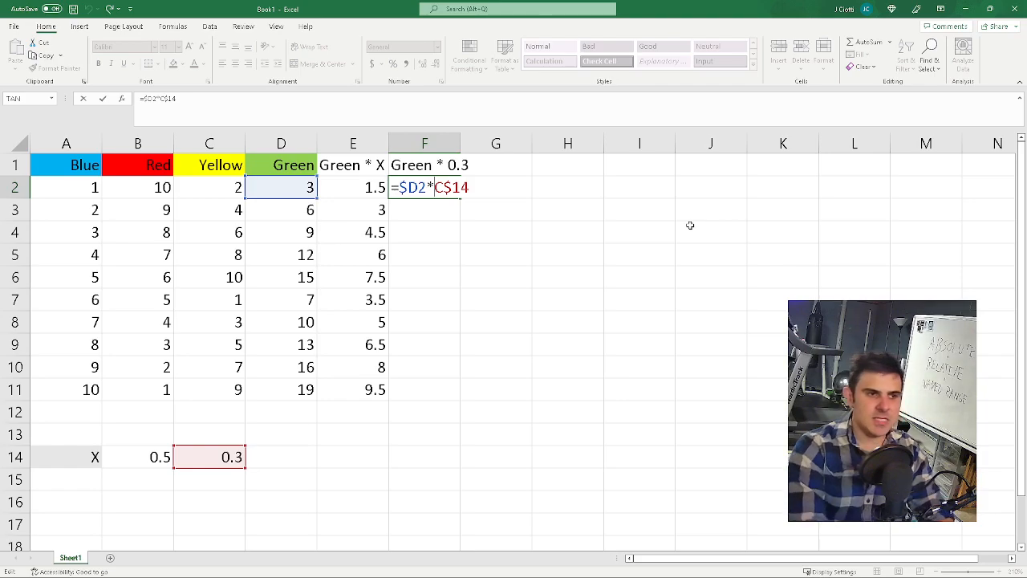
{"action": "key", "text": "Return"}
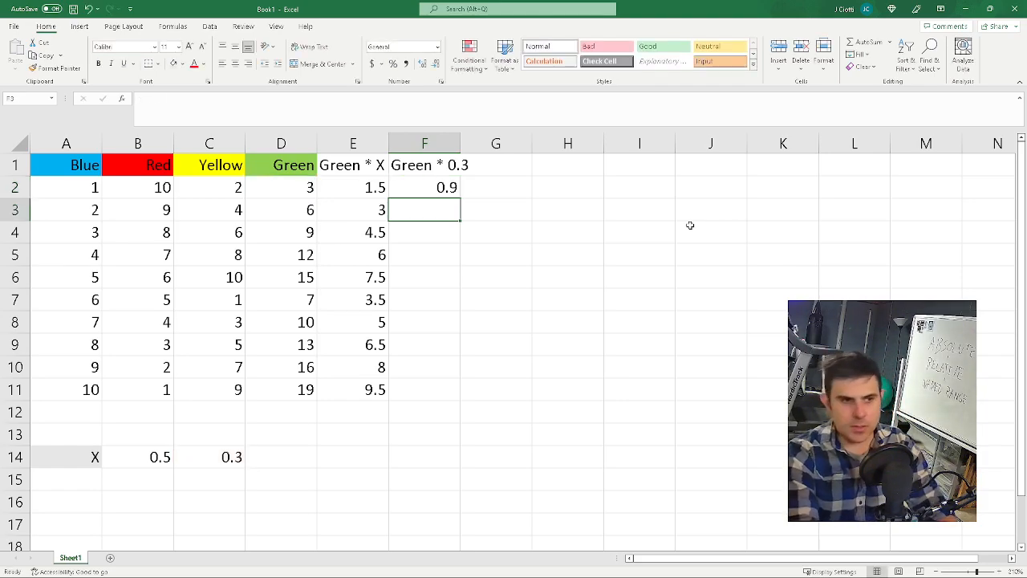
{"action": "left_click", "coordinate": [423, 194]}
{"action": "left_click_drag", "start_coordinate": [460, 198], "coordinate": [444, 389]}
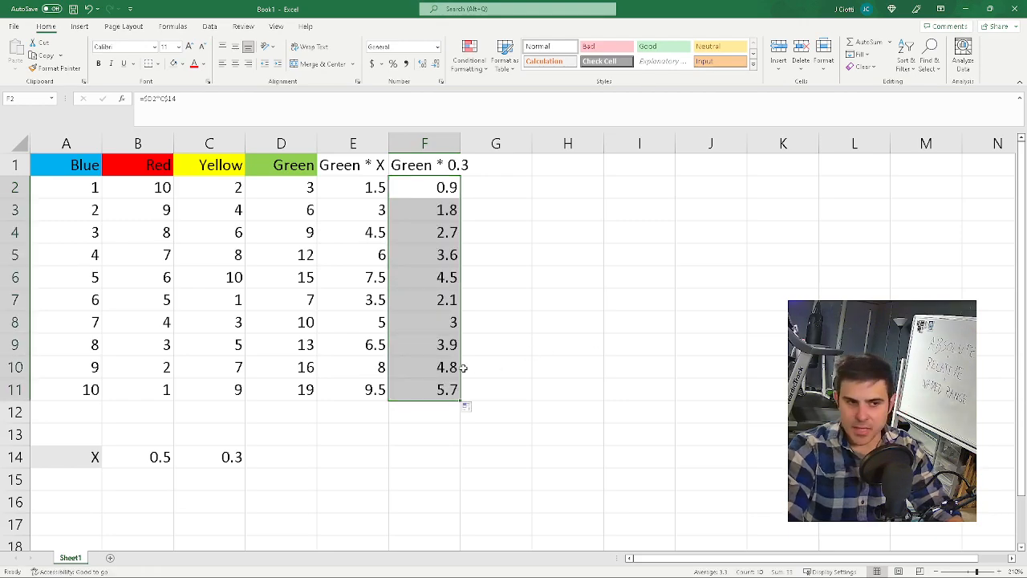
{"action": "left_click", "coordinate": [436, 207]}
{"action": "double_click", "coordinate": [436, 207]}
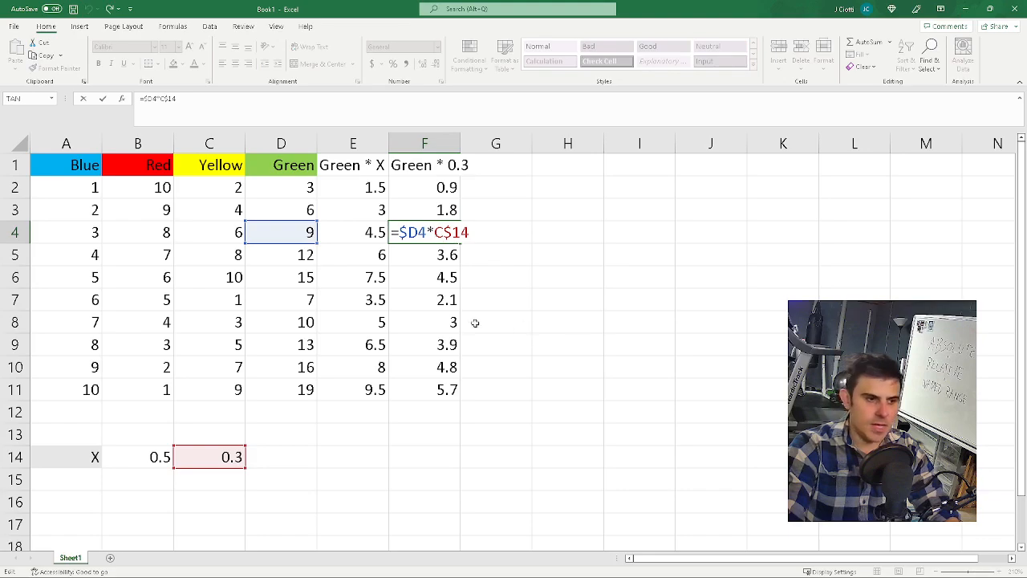
{"action": "key", "text": "Return"}
{"action": "key", "text": "F2"}
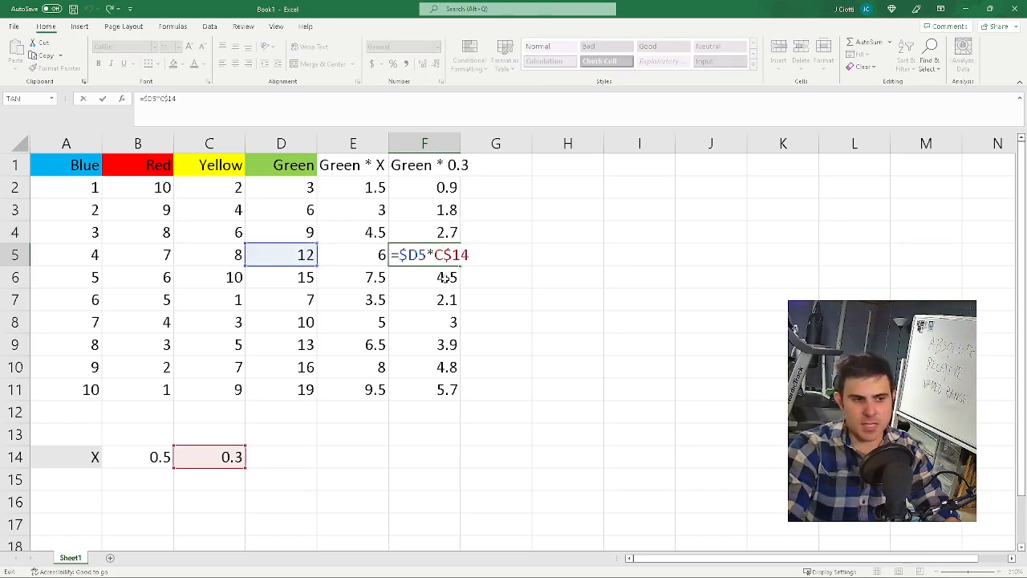
{"action": "key", "text": "ctrl+Return"}
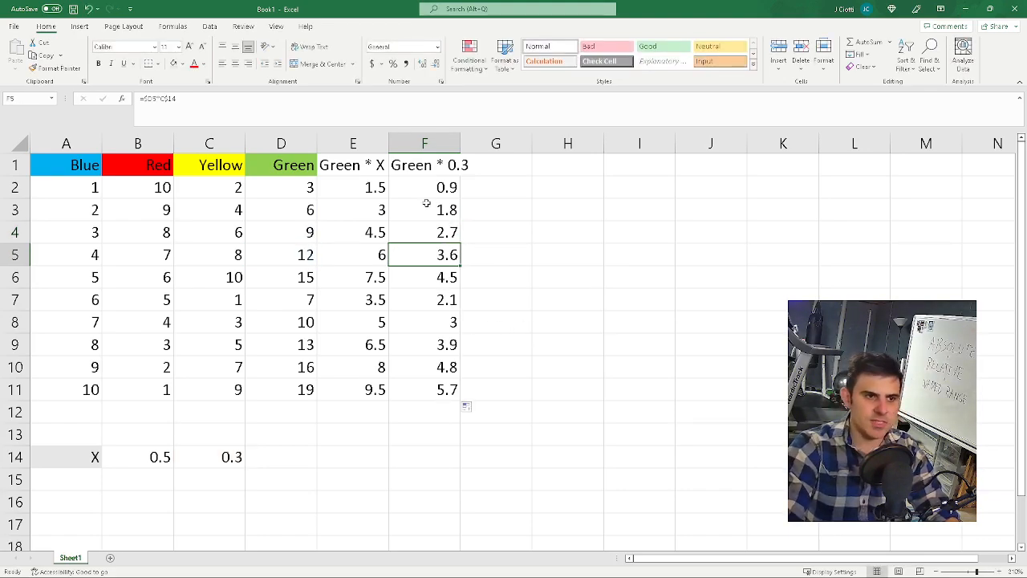
{"action": "left_click_drag", "start_coordinate": [430, 190], "coordinate": [452, 393]}
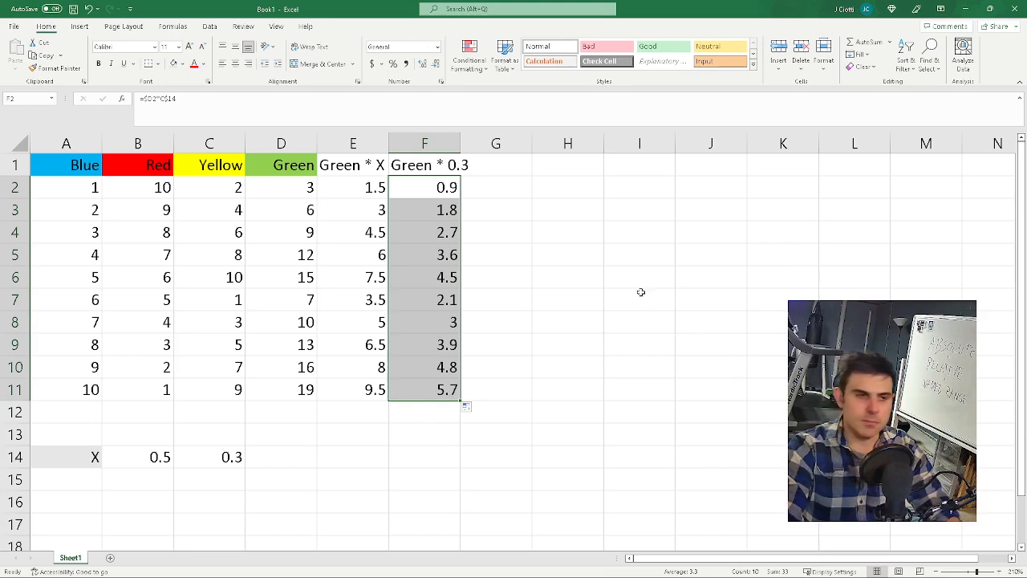
Autofit the widths of columns F and E to their Green * 0.3 and Green * X contents
{"action": "left_click", "coordinate": [594, 261]}
{"action": "left_click", "coordinate": [463, 161]}
{"action": "double_click", "coordinate": [460, 143]}
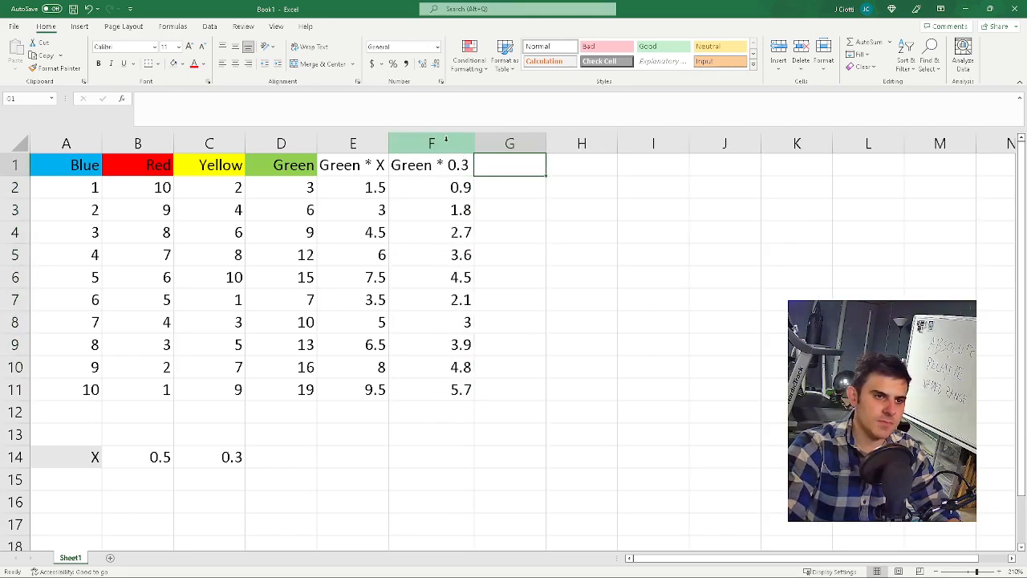
{"action": "double_click", "coordinate": [388, 143]}
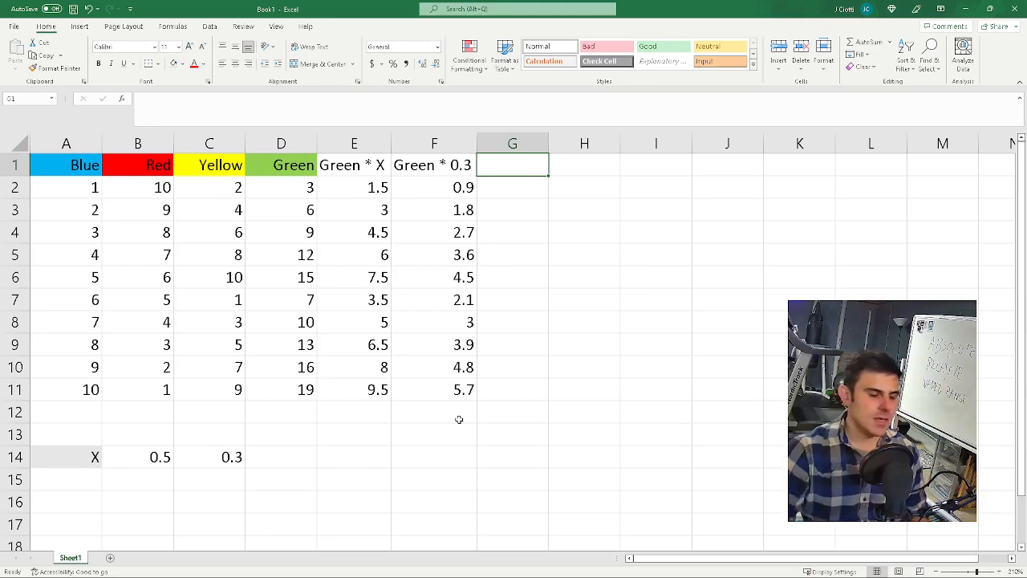
Set the multiplier in C14 to 0.25 and the one in B14 to 0.36
{"action": "left_click", "coordinate": [232, 457]}
{"action": "type", "text": ".25"}
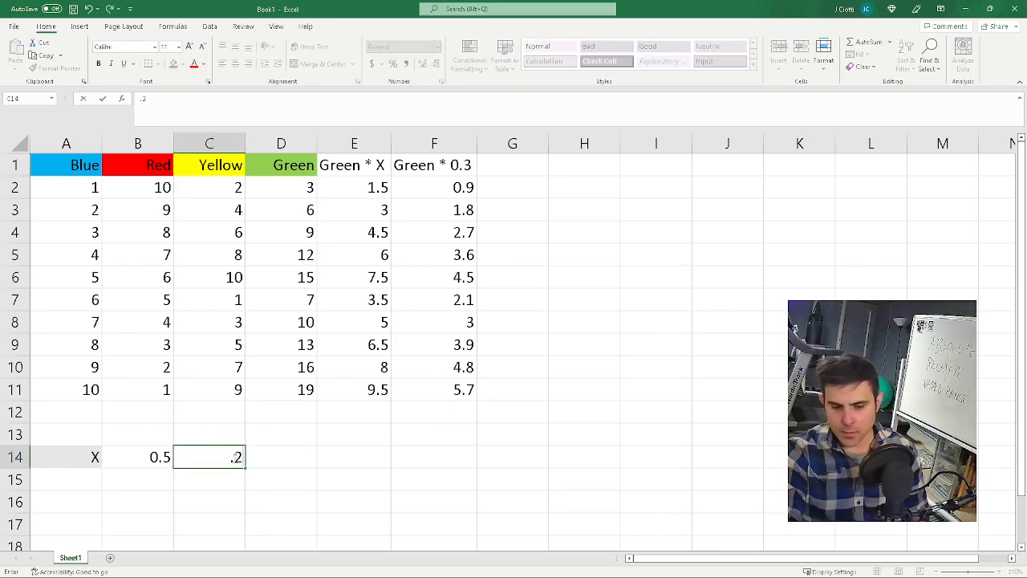
{"action": "key", "text": "Return"}
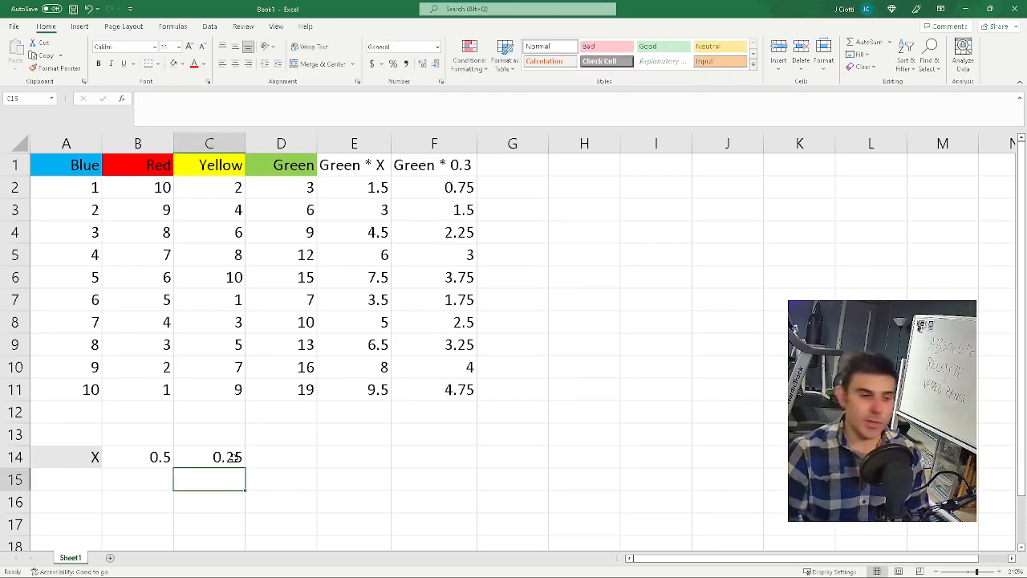
{"action": "left_click", "coordinate": [164, 466]}
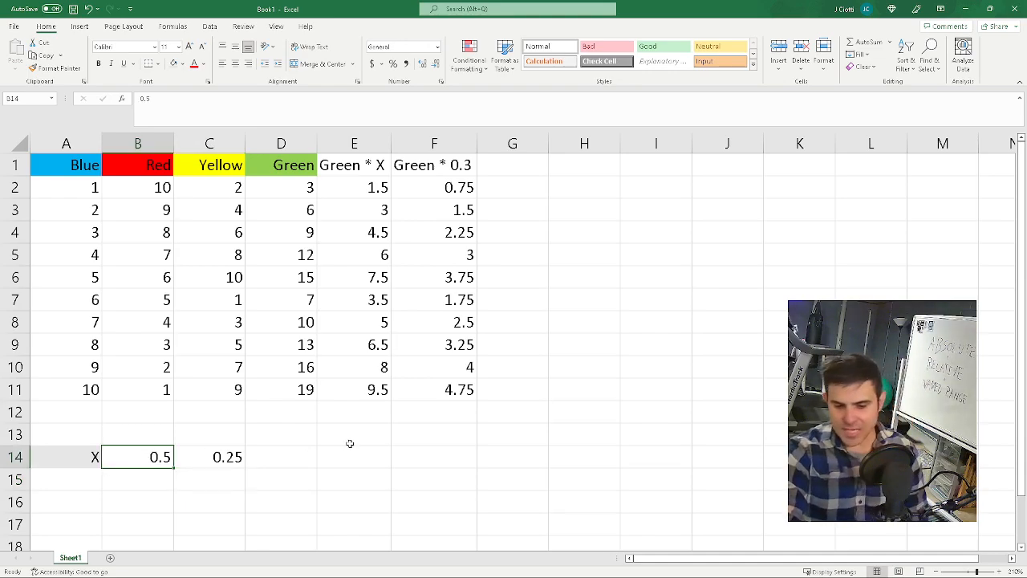
{"action": "key", "text": "BackSpace"}
{"action": "type", "text": ".36"}
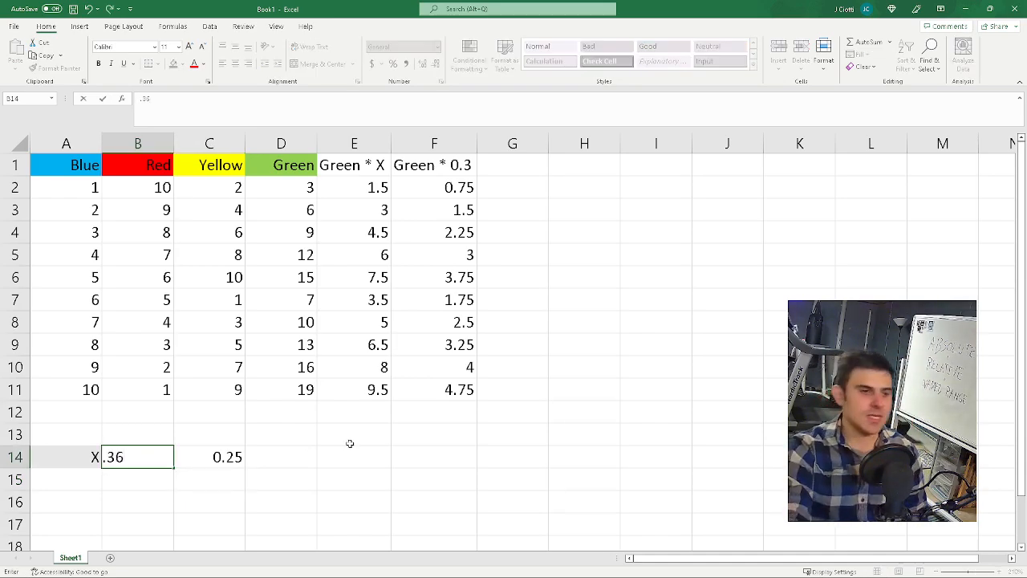
{"action": "key", "text": "Return"}
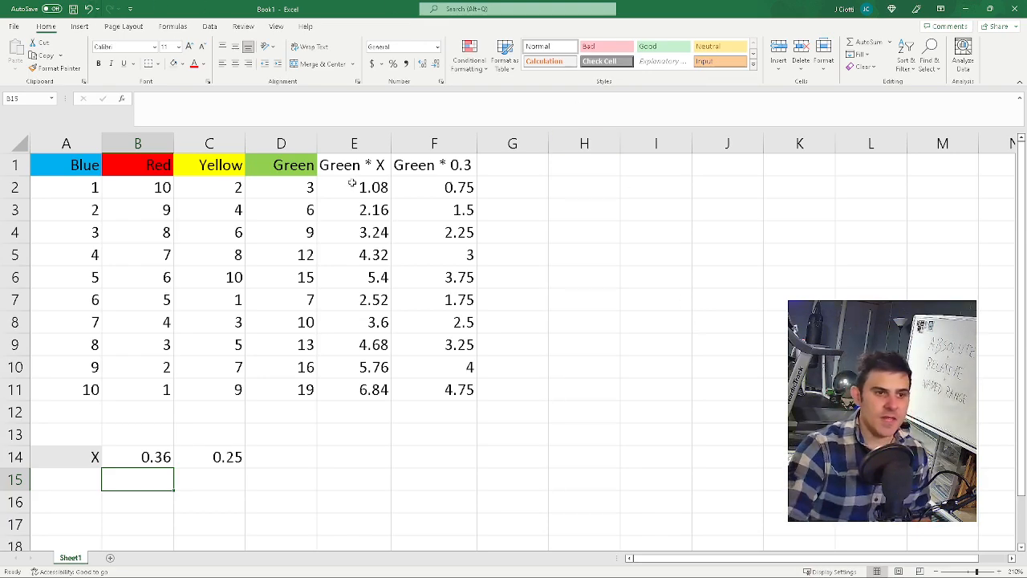
{"action": "left_click", "coordinate": [78, 188]}
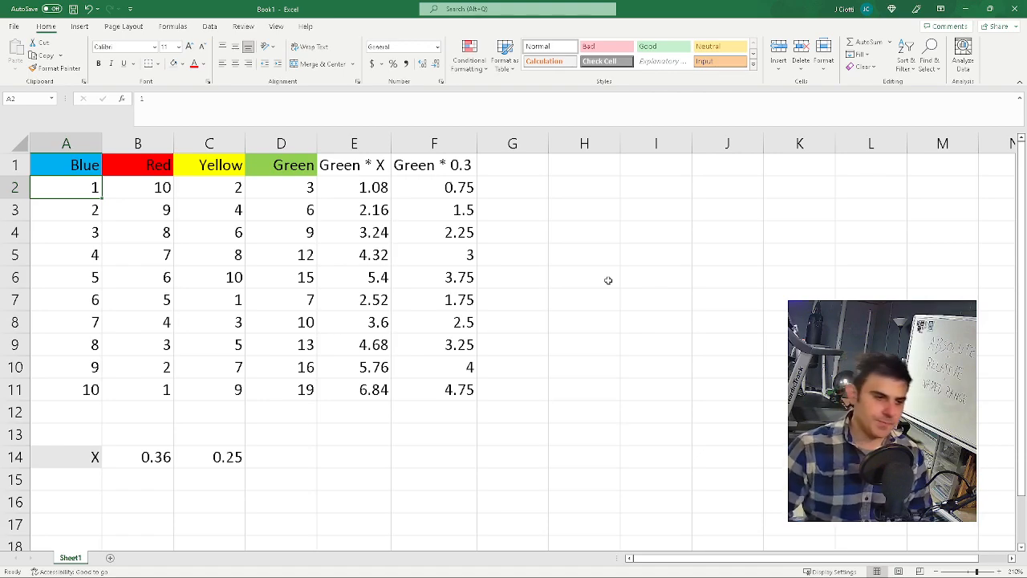
Label the two multipliers in row 14 by entering alpha in B13 and beta in C13
{"action": "left_click", "coordinate": [142, 430]}
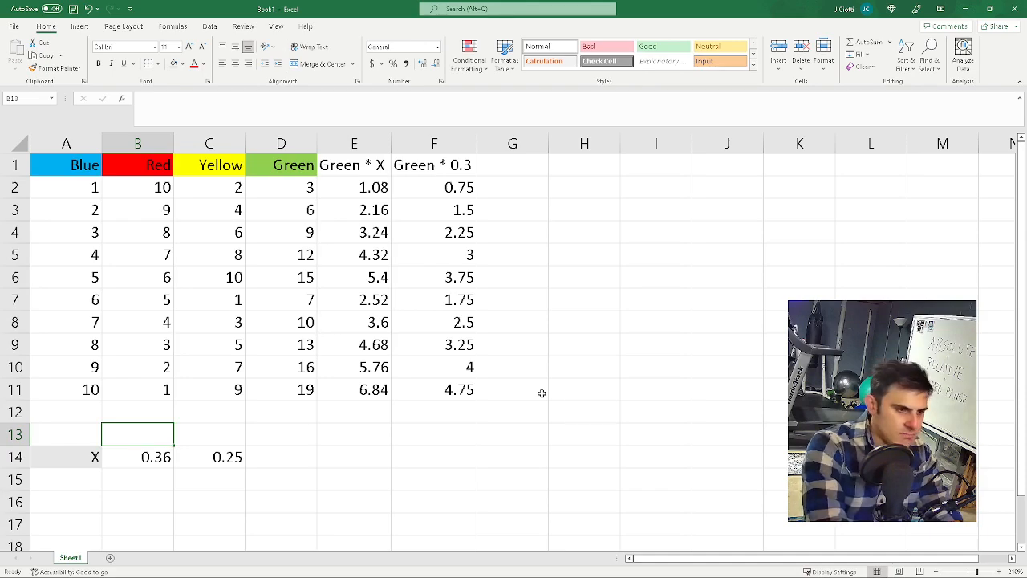
{"action": "type", "text": "aloa"}
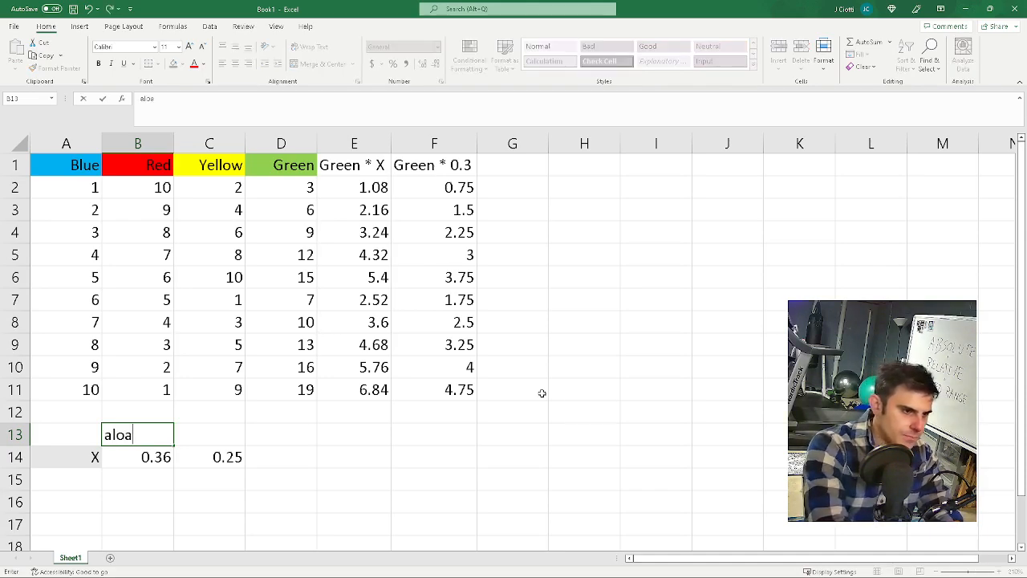
{"action": "key", "text": "BackSpace"}
{"action": "key", "text": "BackSpace"}
{"action": "type", "text": "pha"}
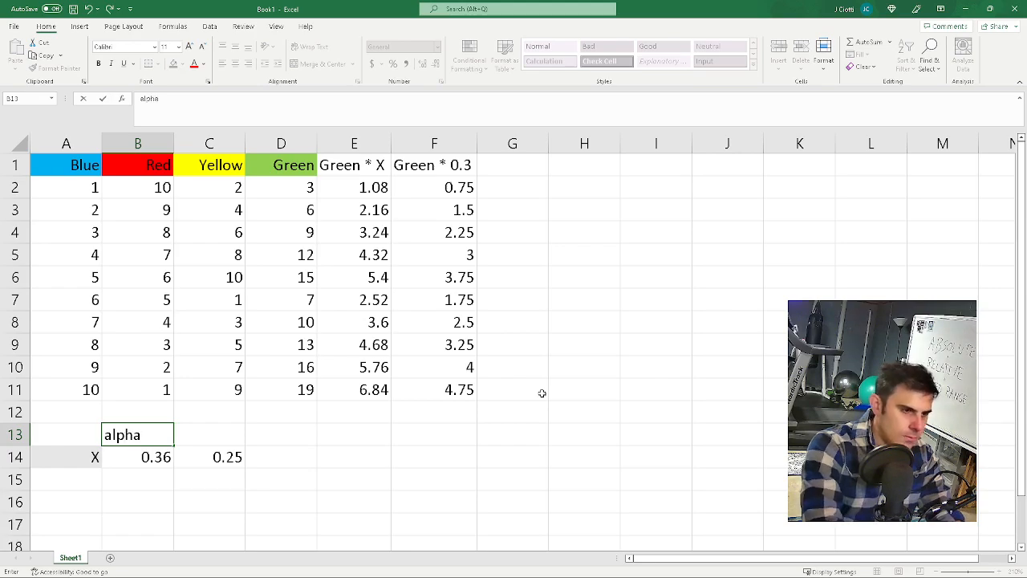
{"action": "key", "text": "Tab"}
{"action": "type", "text": "beta"}
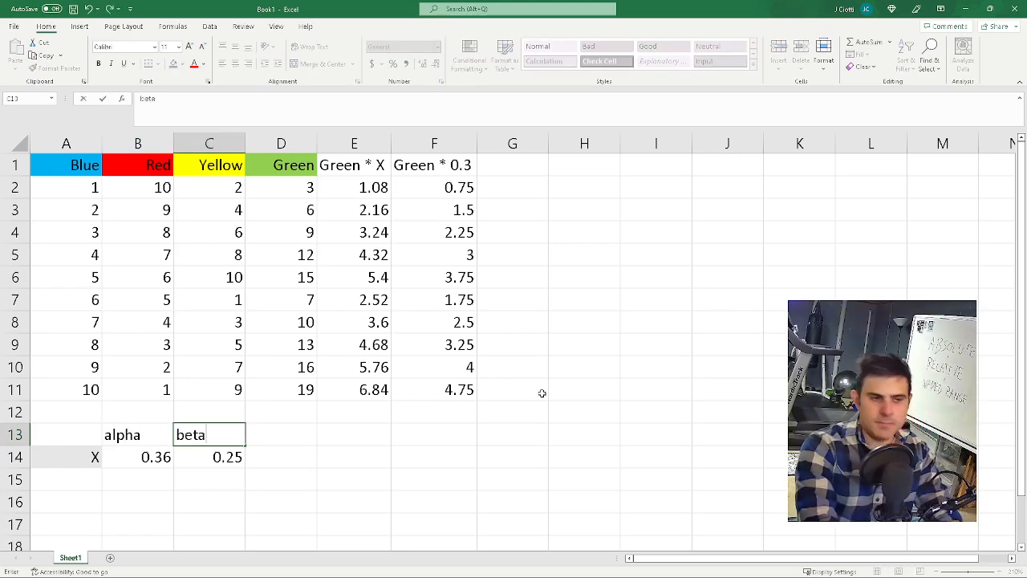
{"action": "key", "text": "Return"}
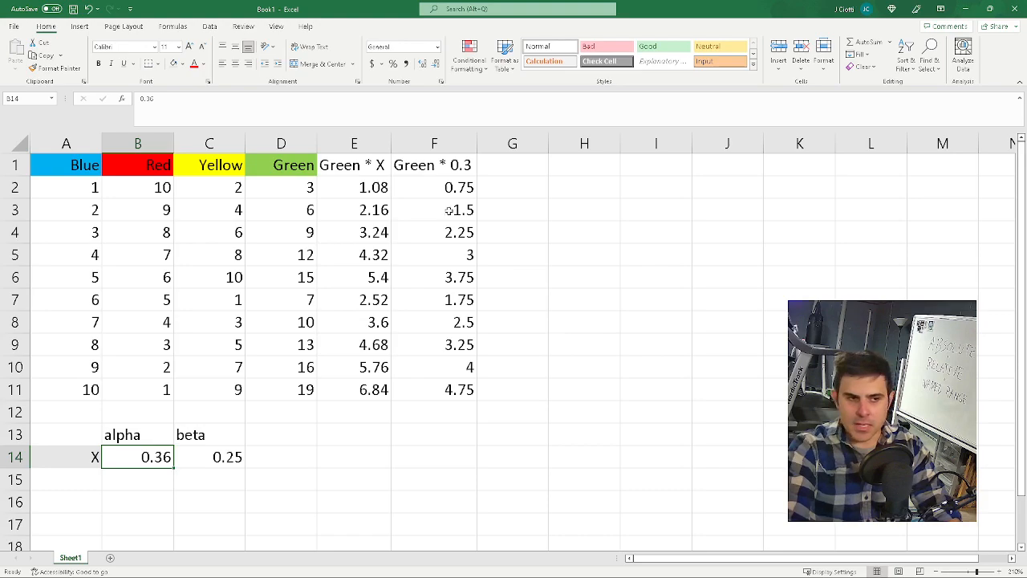
Enter the column header "Green * Alpha" in G1
{"action": "left_click", "coordinate": [529, 164]}
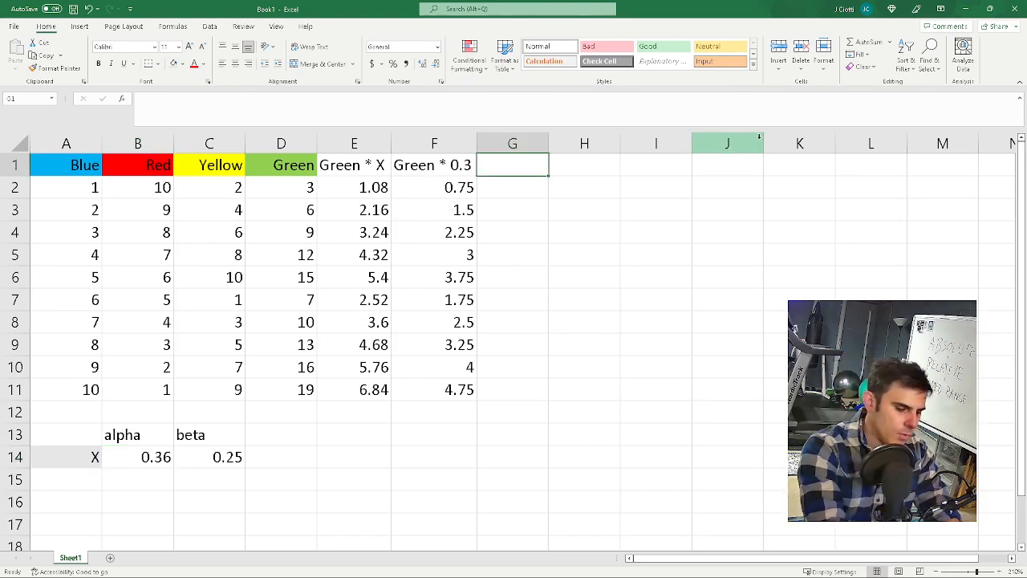
{"action": "type", "text": "gre"}
{"action": "key", "text": "BackSpace"}
{"action": "key", "text": "BackSpace"}
{"action": "key", "text": "BackSpace"}
{"action": "type", "text": "Green"}
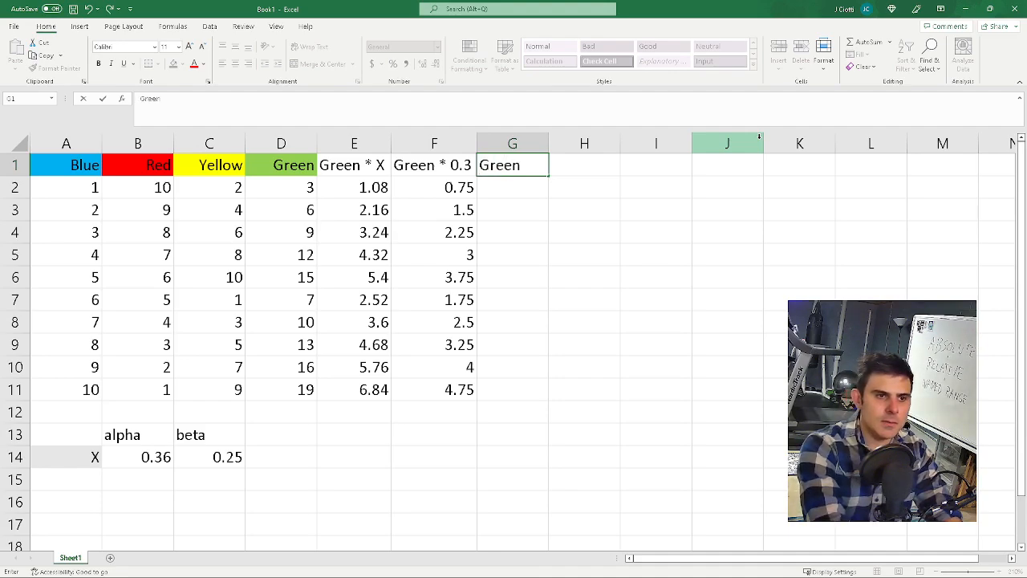
{"action": "type", "text": " * Al"}
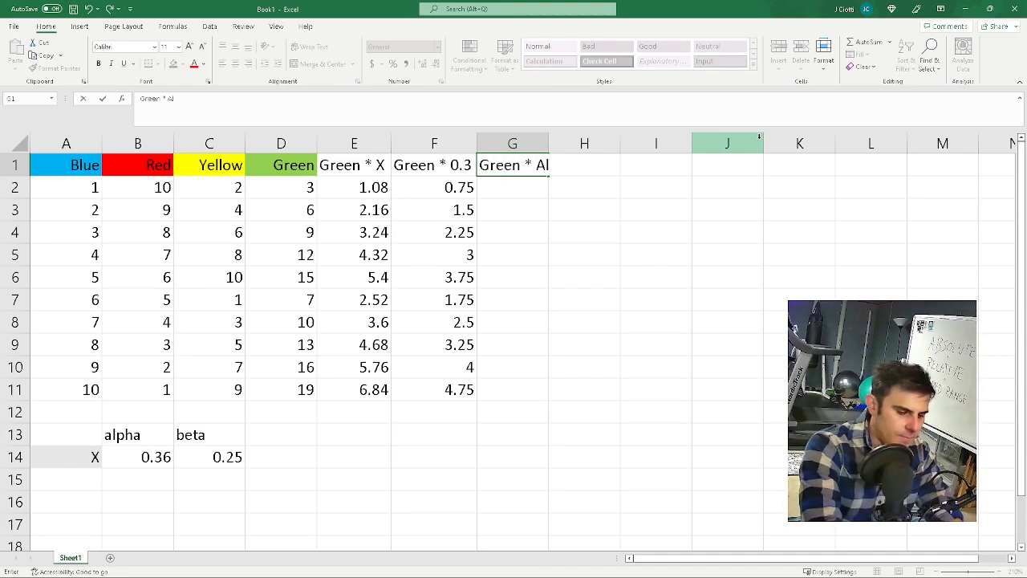
{"action": "type", "text": "pha"}
{"action": "key", "text": "Tab"}
Enter the column header "Green * Beta" in H1 and autofit the widths of columns G and H
{"action": "type", "text": "Green"}
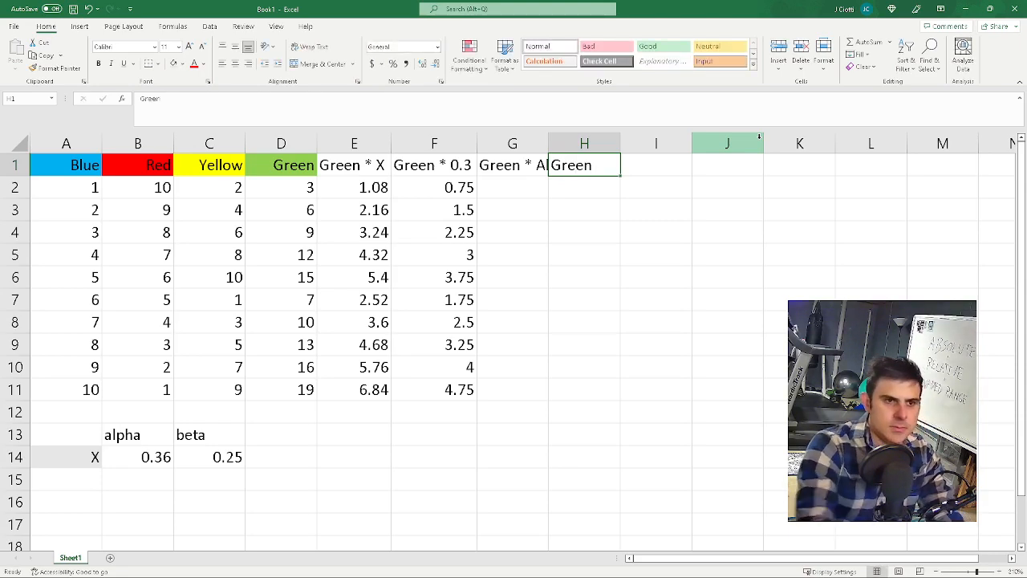
{"action": "key", "text": "BackSpace"}
{"action": "key", "text": "BackSpace"}
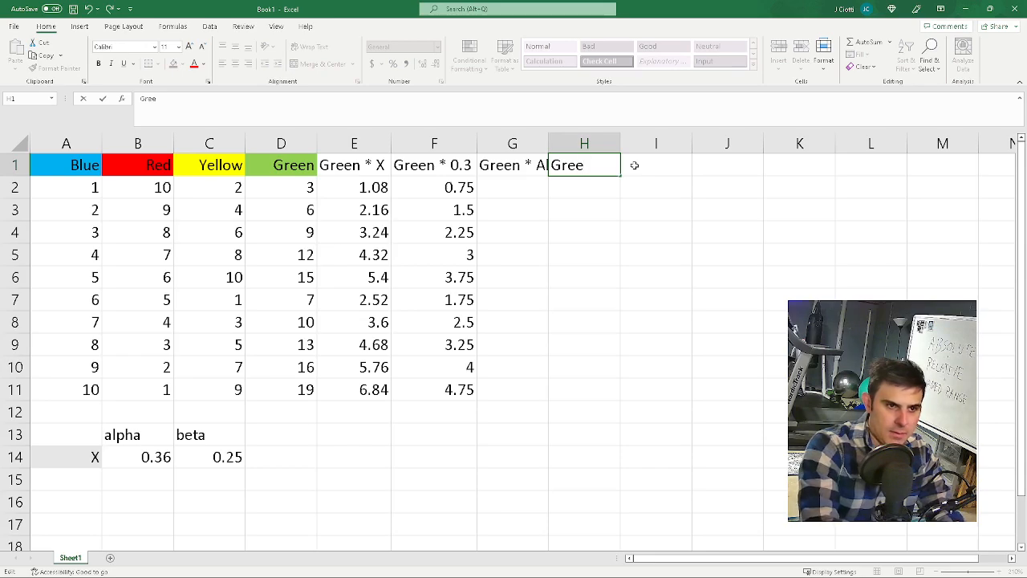
{"action": "type", "text": "n * B"}
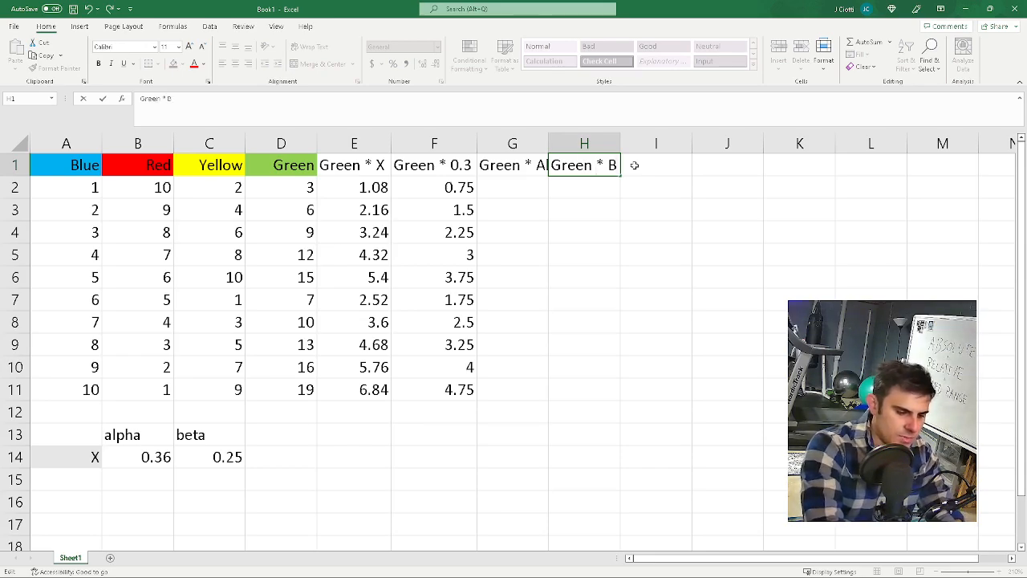
{"action": "type", "text": "eta"}
{"action": "key", "text": "BackSpace"}
{"action": "key", "text": "BackSpace"}
{"action": "key", "text": "BackSpace"}
{"action": "key", "text": "BackSpace"}
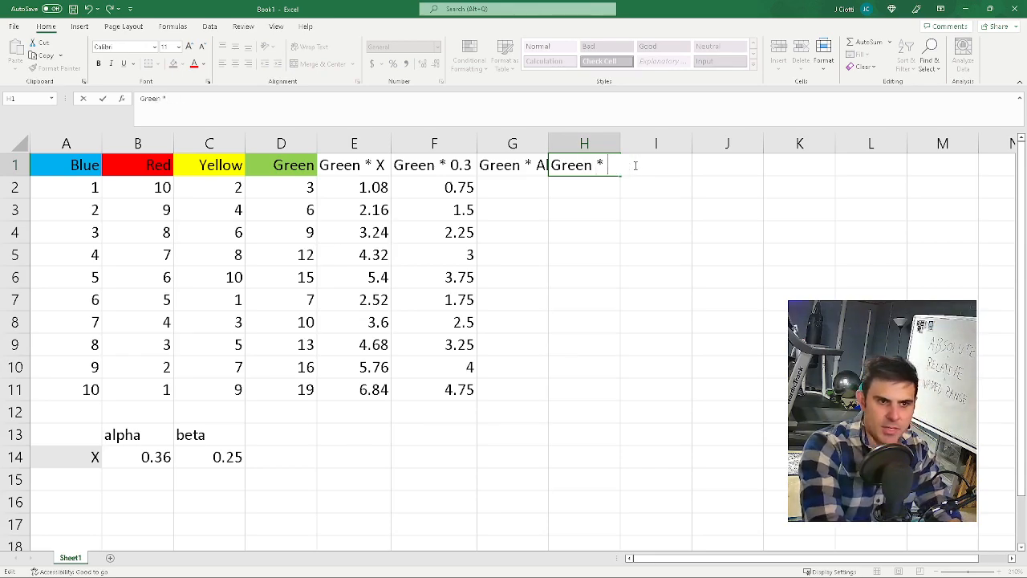
{"action": "type", "text": "Beta"}
{"action": "key", "text": "Return"}
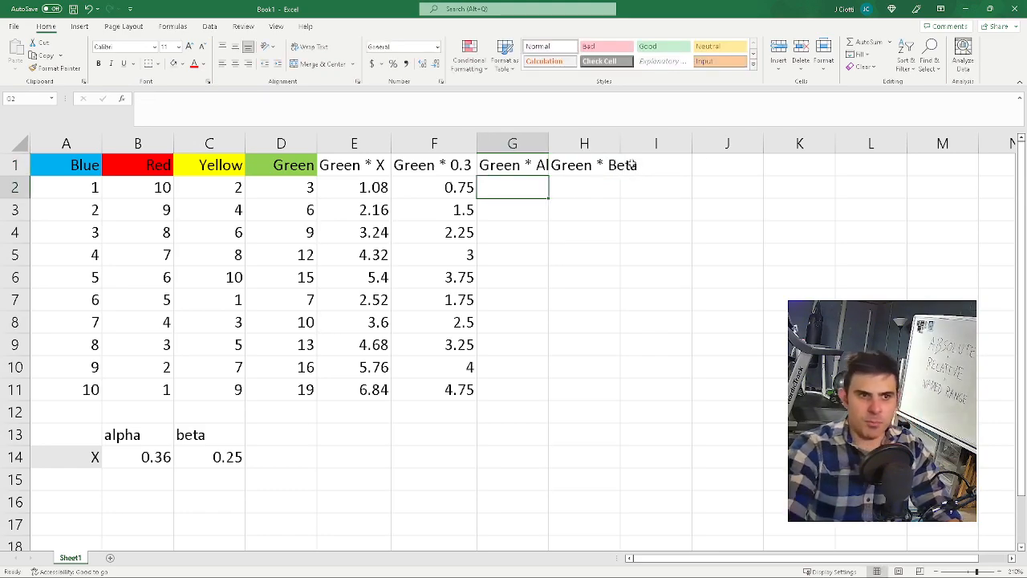
{"action": "double_click", "coordinate": [549, 142]}
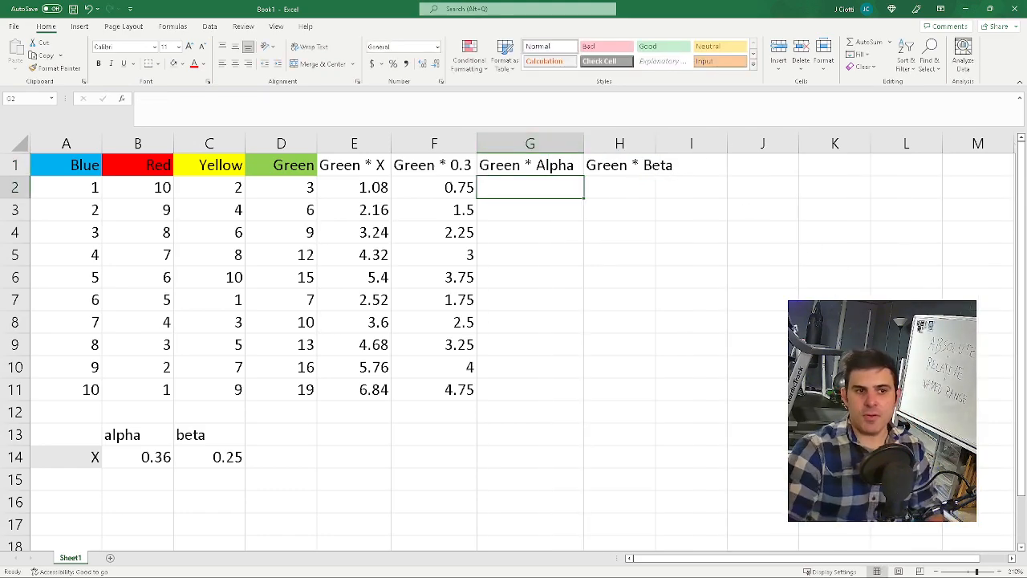
{"action": "double_click", "coordinate": [655, 143]}
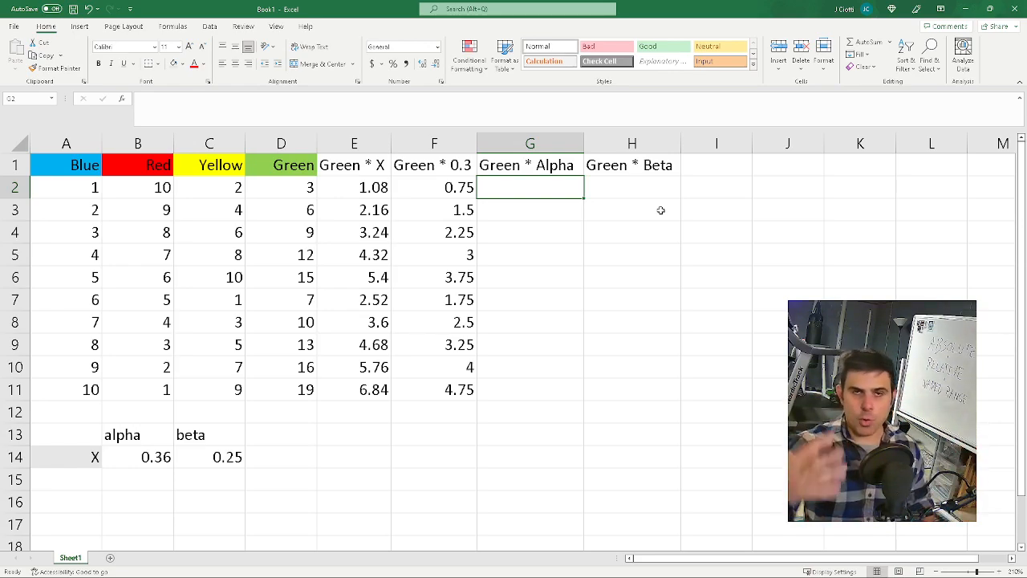
Define the named range x_alpha for the alpha multiplier in B14 and reselect the cell to check its name
{"action": "left_click", "coordinate": [143, 458]}
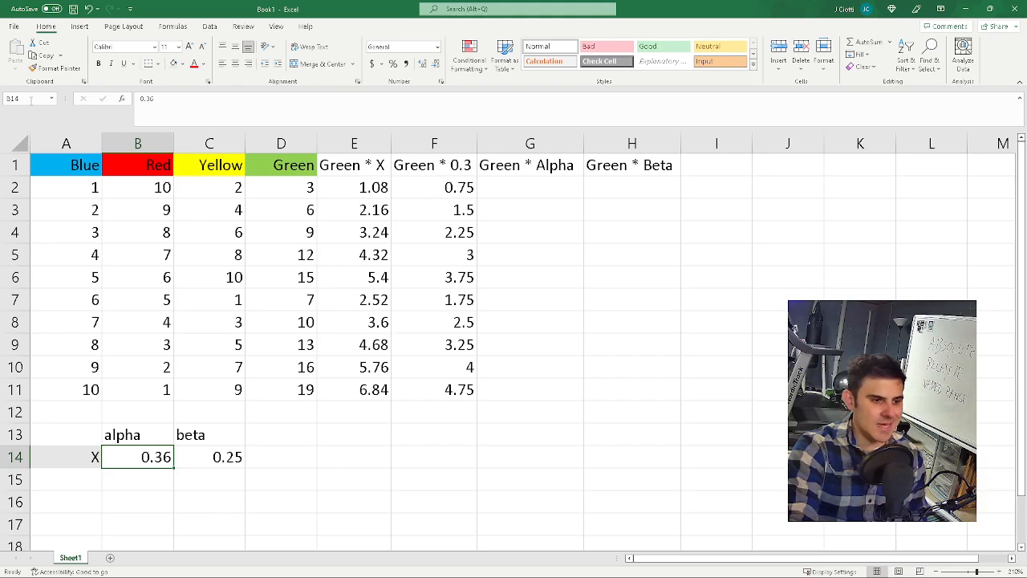
{"action": "left_click", "coordinate": [30, 98]}
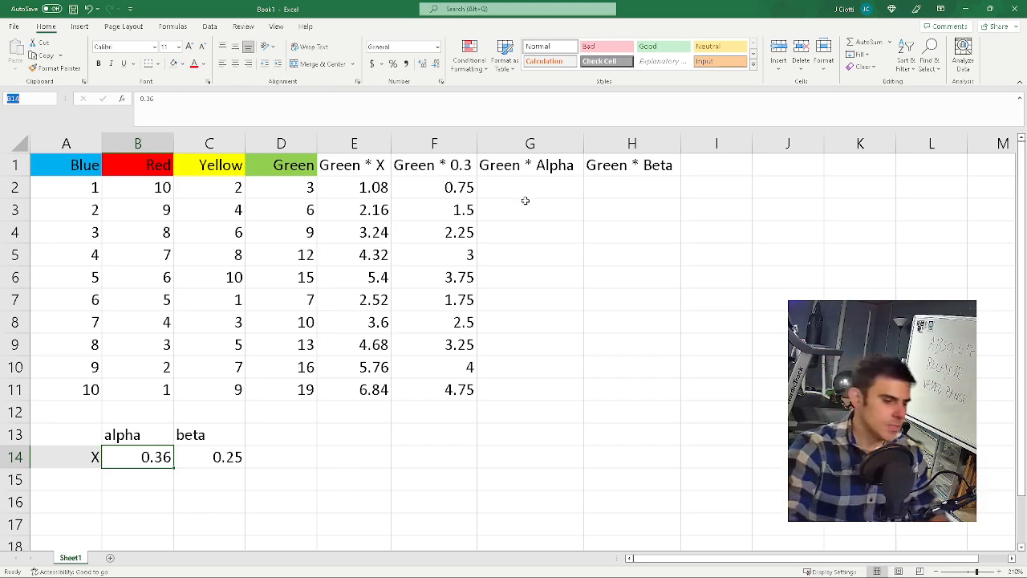
{"action": "type", "text": "x_alpha"}
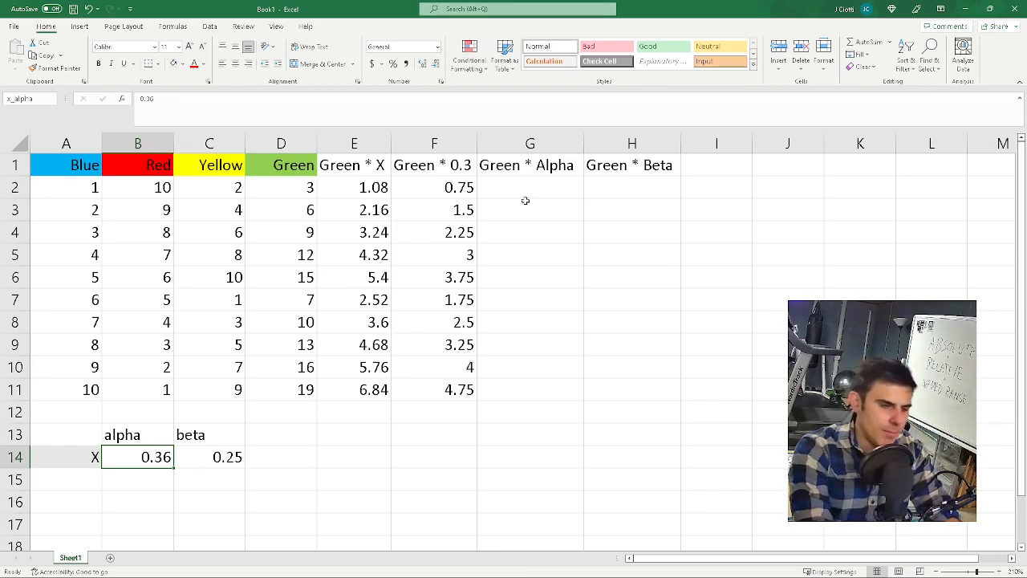
{"action": "key", "text": "Return"}
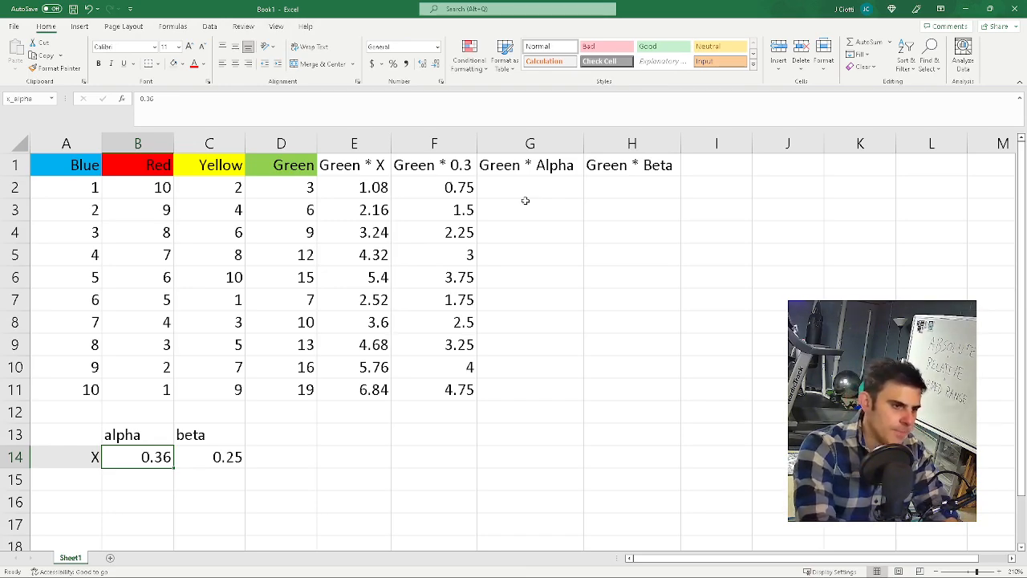
{"action": "left_click", "coordinate": [146, 502]}
{"action": "left_click", "coordinate": [153, 459]}
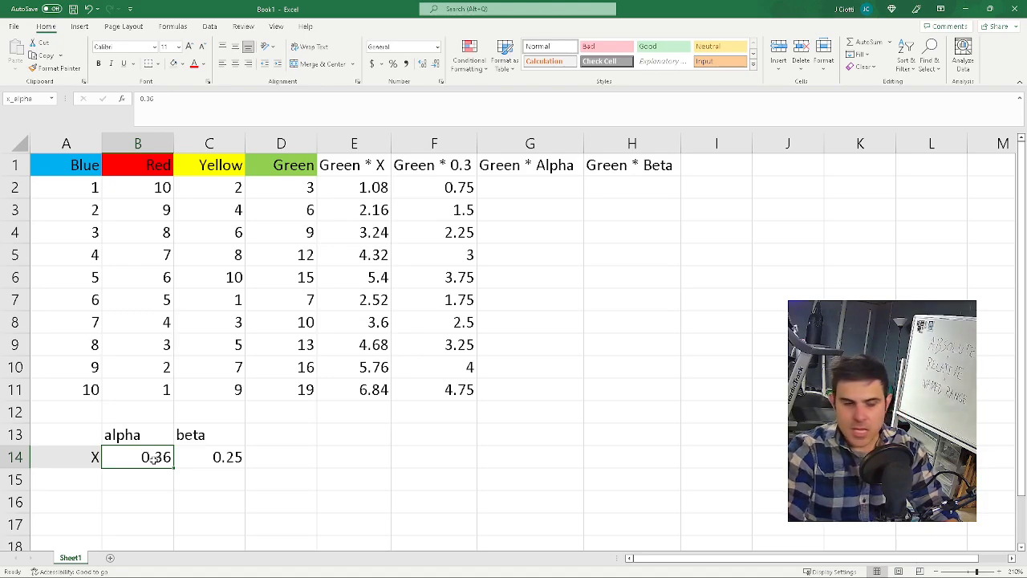
Define the named range x_beta for the beta multiplier in C14 and reselect both multiplier cells to check their names
{"action": "left_click", "coordinate": [214, 456]}
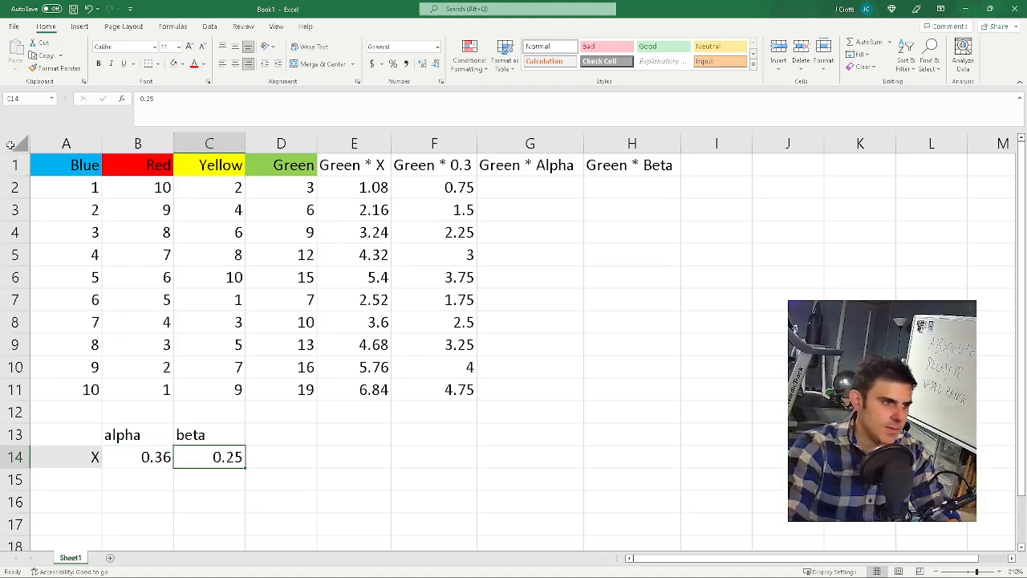
{"action": "left_click", "coordinate": [34, 97]}
{"action": "type", "text": "x_beta"}
{"action": "key", "text": "Return"}
{"action": "left_click", "coordinate": [211, 479]}
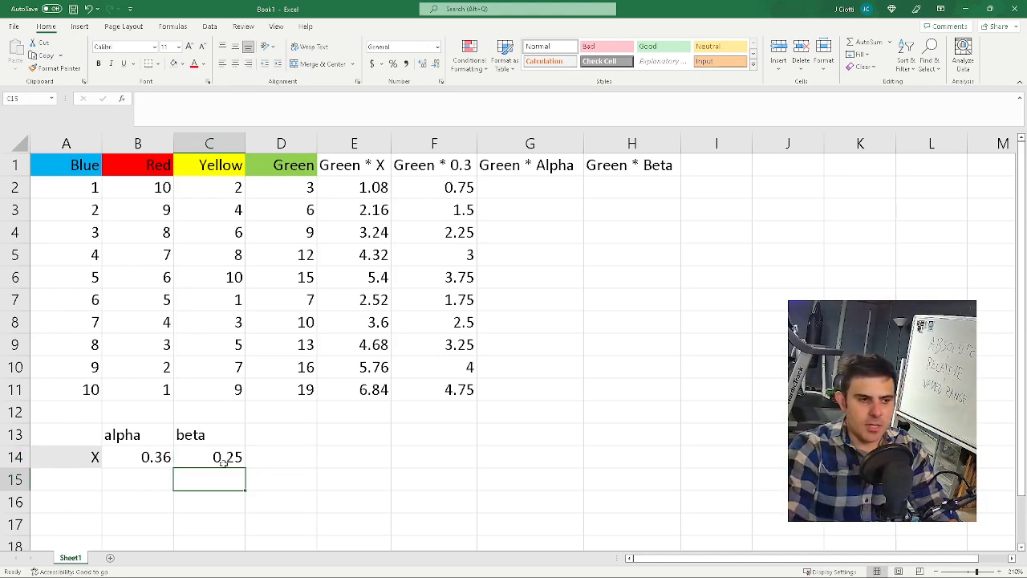
{"action": "left_click", "coordinate": [224, 459]}
{"action": "left_click", "coordinate": [280, 465]}
{"action": "left_click", "coordinate": [152, 459]}
{"action": "left_click", "coordinate": [224, 457]}
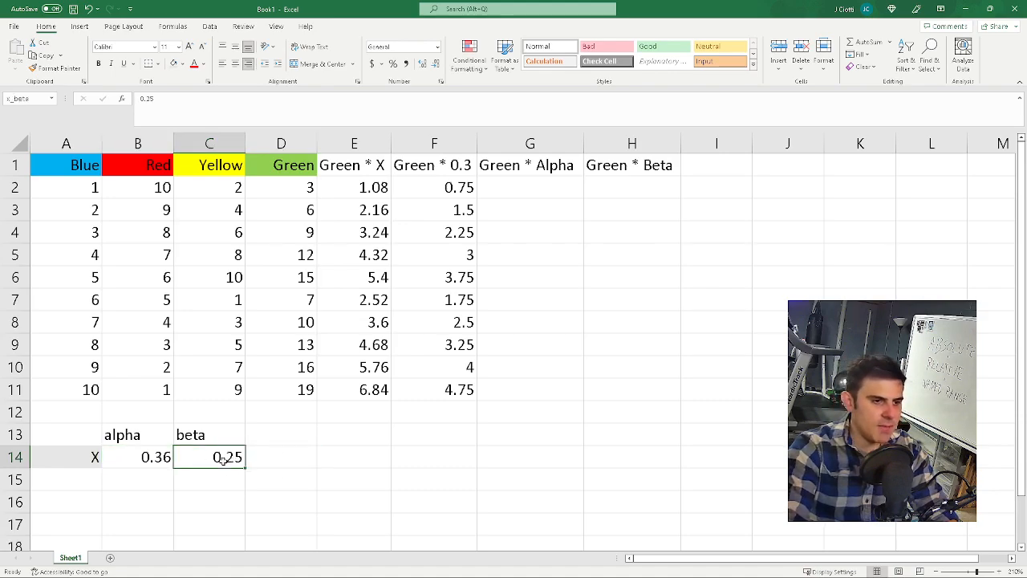
{"action": "left_click", "coordinate": [146, 457]}
{"action": "left_click", "coordinate": [179, 456]}
{"action": "left_click", "coordinate": [470, 455]}
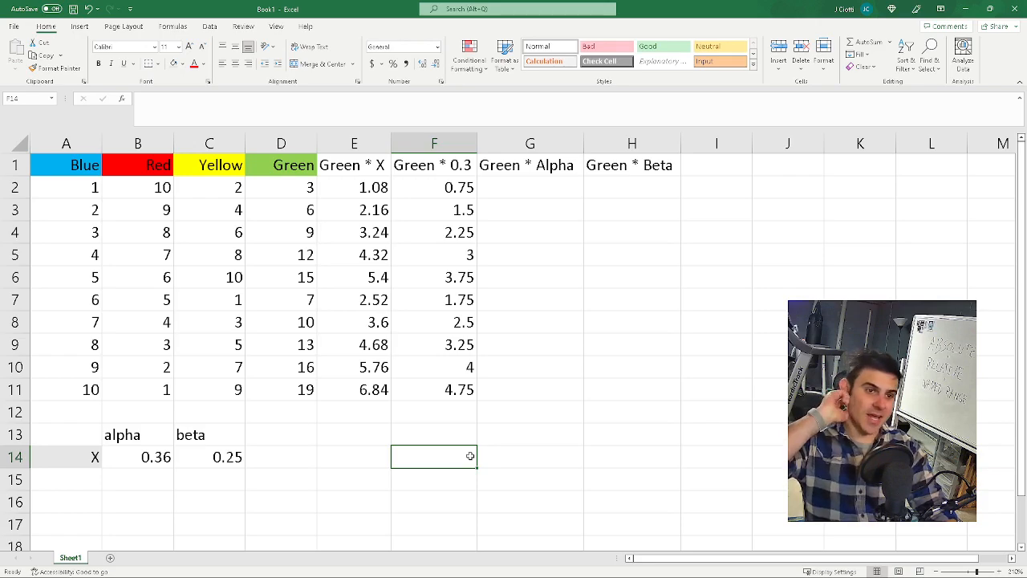
Enter the formula =D2*x_alpha in G2, the first cell under Green * Alpha
{"action": "left_click", "coordinate": [534, 192]}
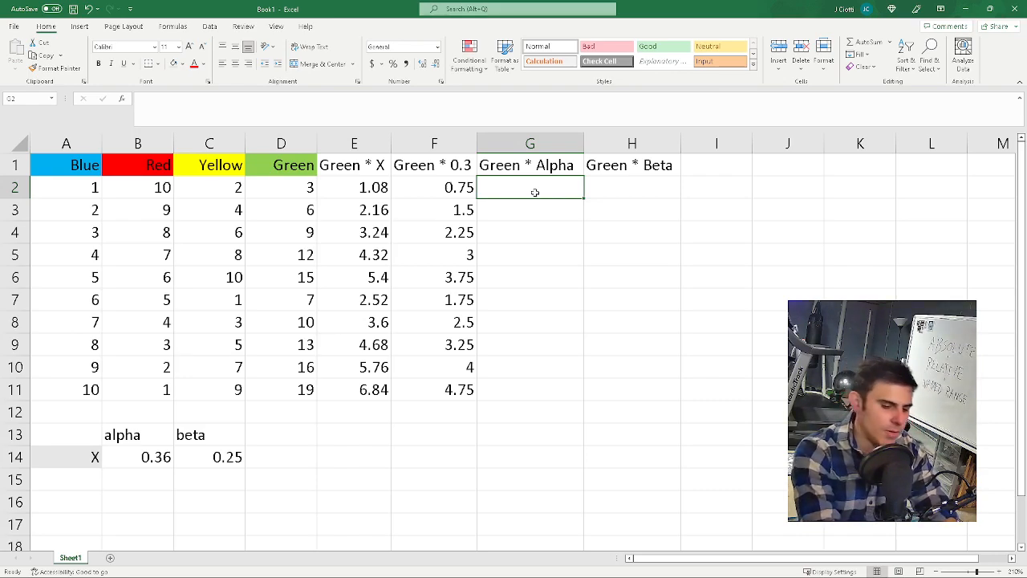
{"action": "type", "text": "="}
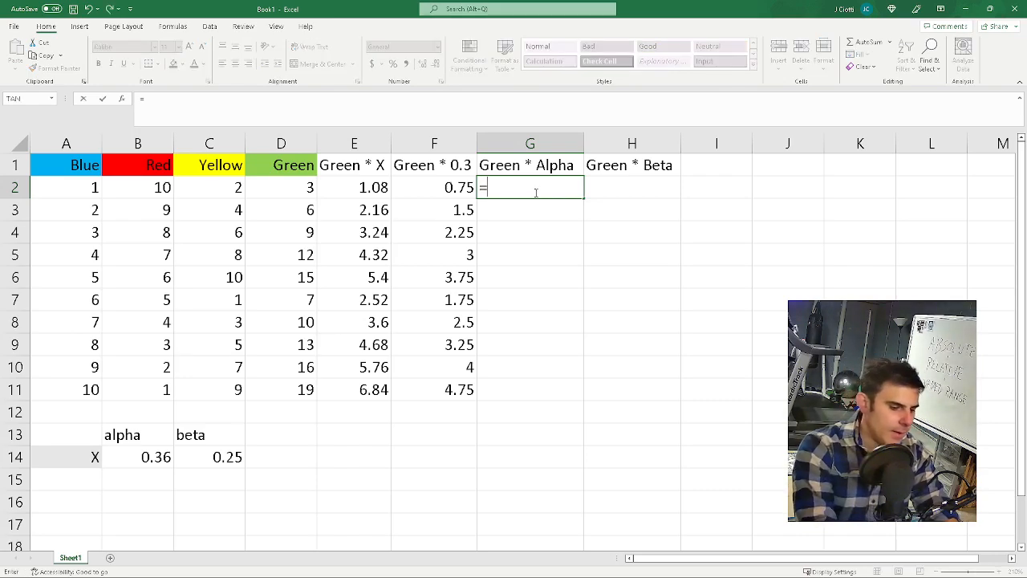
{"action": "left_click", "coordinate": [293, 191]}
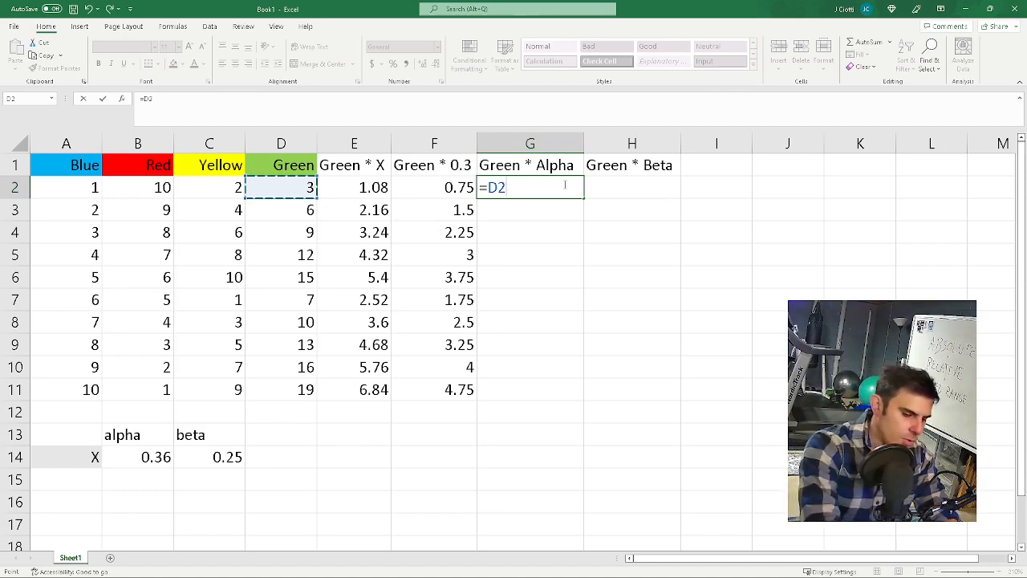
{"action": "type", "text": "*"}
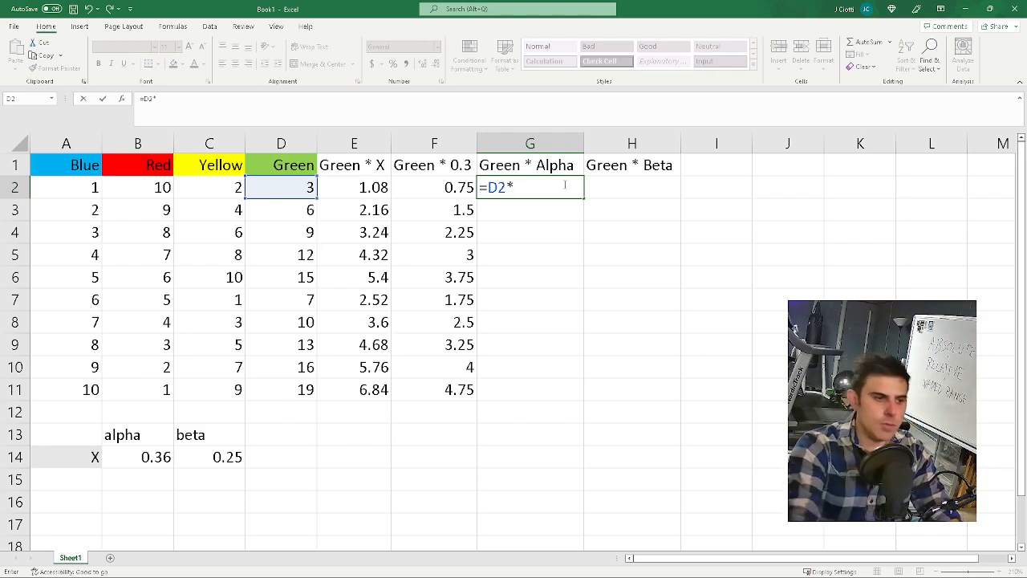
{"action": "type", "text": "alo"}
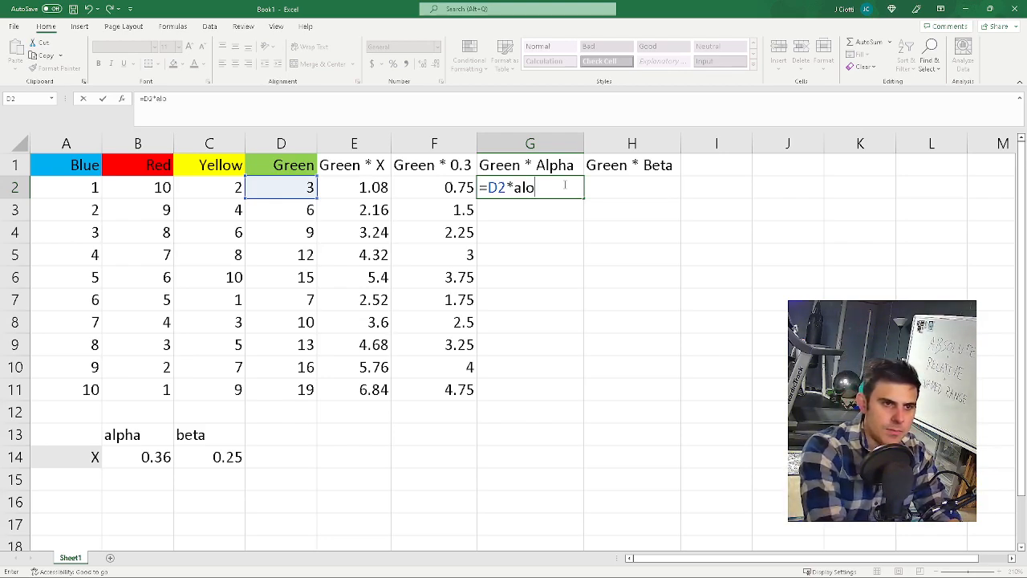
{"action": "key", "text": "BackSpace"}
{"action": "type", "text": "p"}
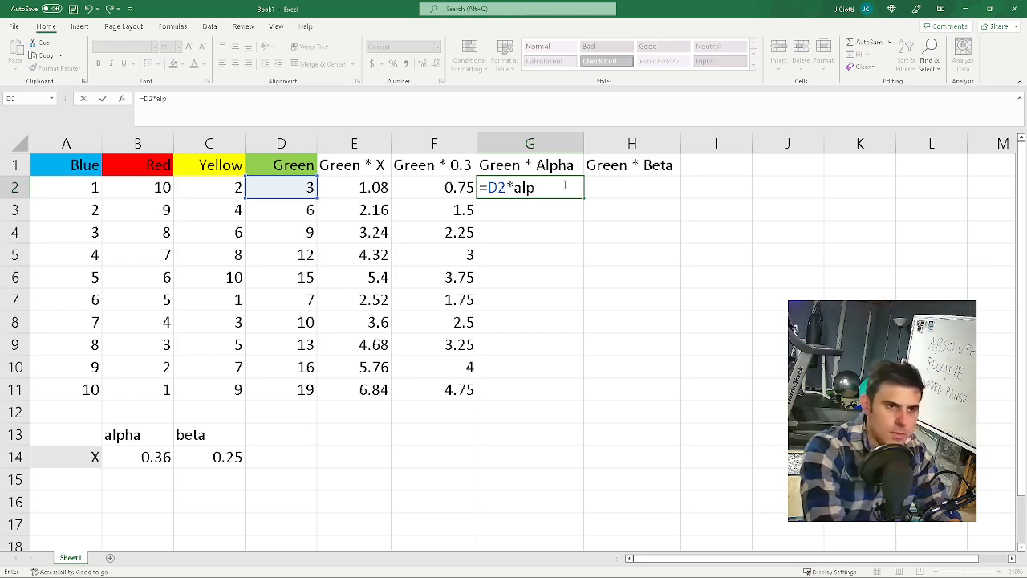
{"action": "double_click", "coordinate": [526, 187]}
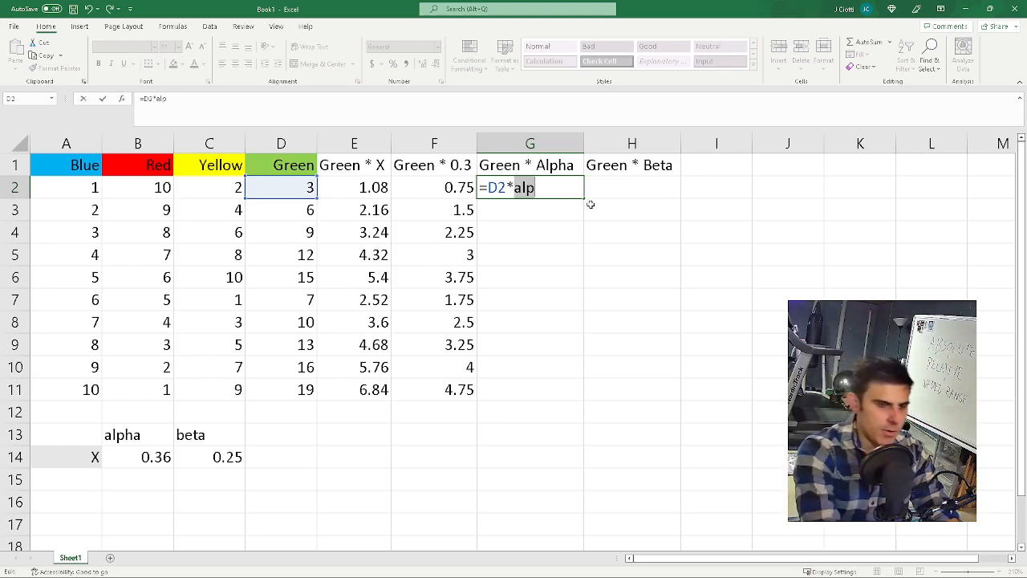
{"action": "type", "text": "x_al"}
{"action": "key", "text": "BackSpace"}
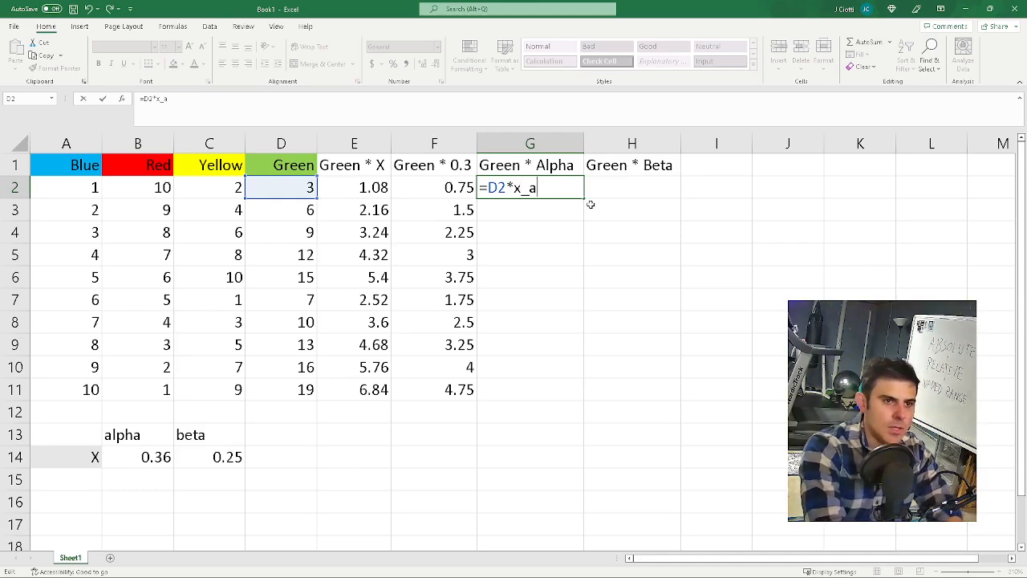
{"action": "type", "text": "lp"}
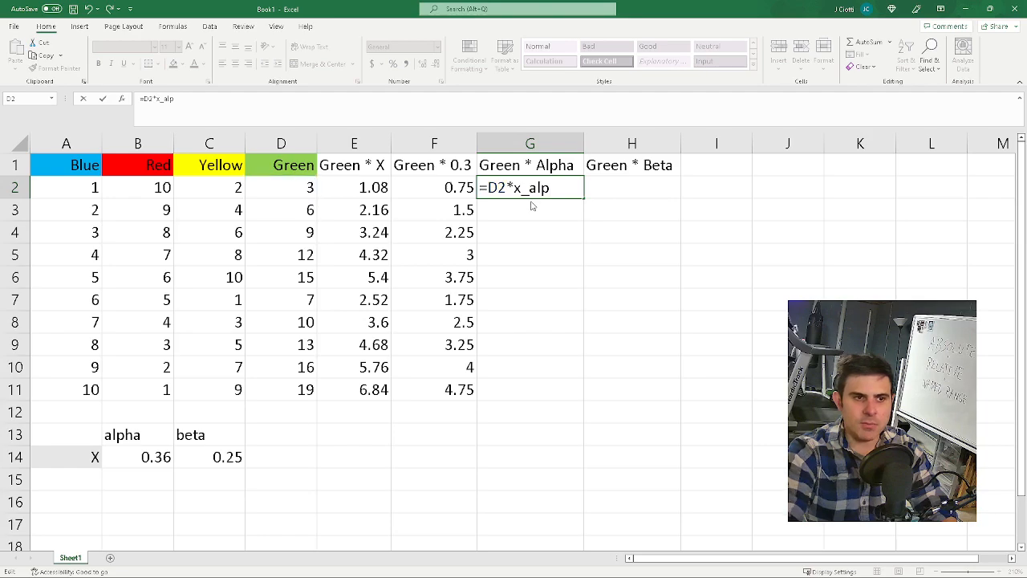
{"action": "type", "text": "ha"}
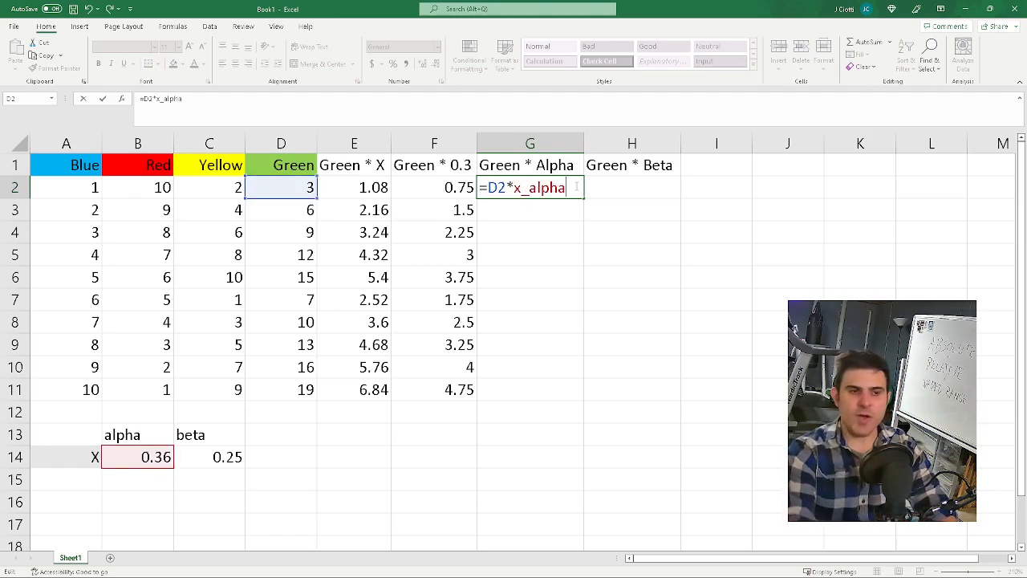
{"action": "key", "text": "Return"}
Try filling the G2 formula across row 2 to inspect the references in J2, and undo the fill
{"action": "left_click", "coordinate": [576, 189]}
{"action": "left_click_drag", "start_coordinate": [582, 199], "coordinate": [1003, 210]}
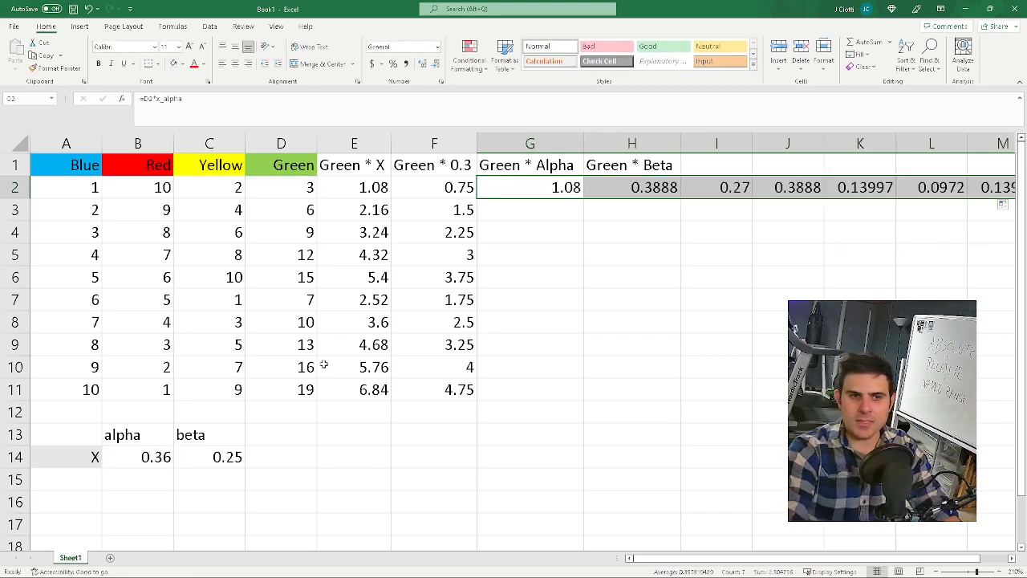
{"action": "left_click", "coordinate": [791, 187]}
{"action": "double_click", "coordinate": [791, 187]}
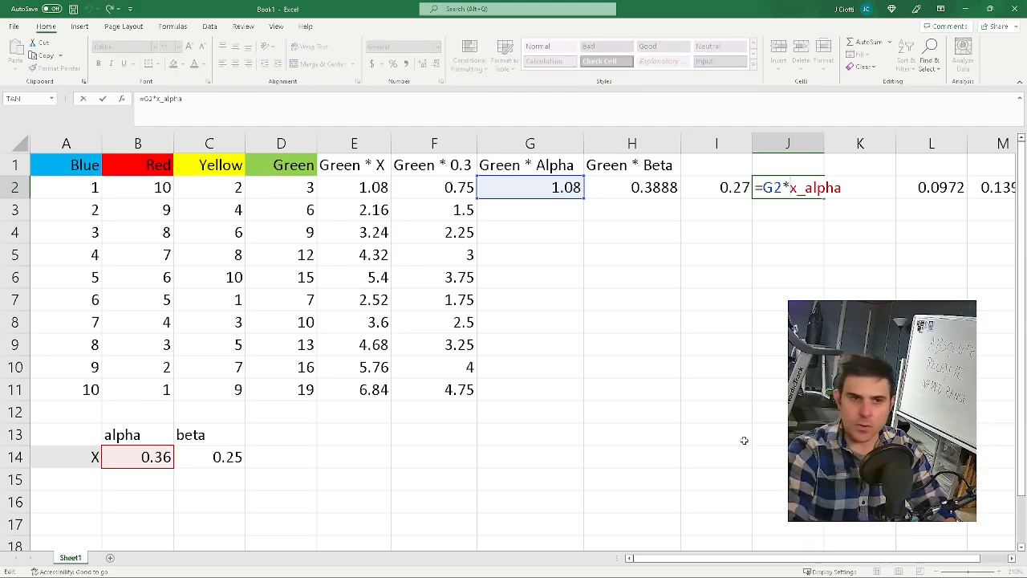
{"action": "key", "text": "Escape"}
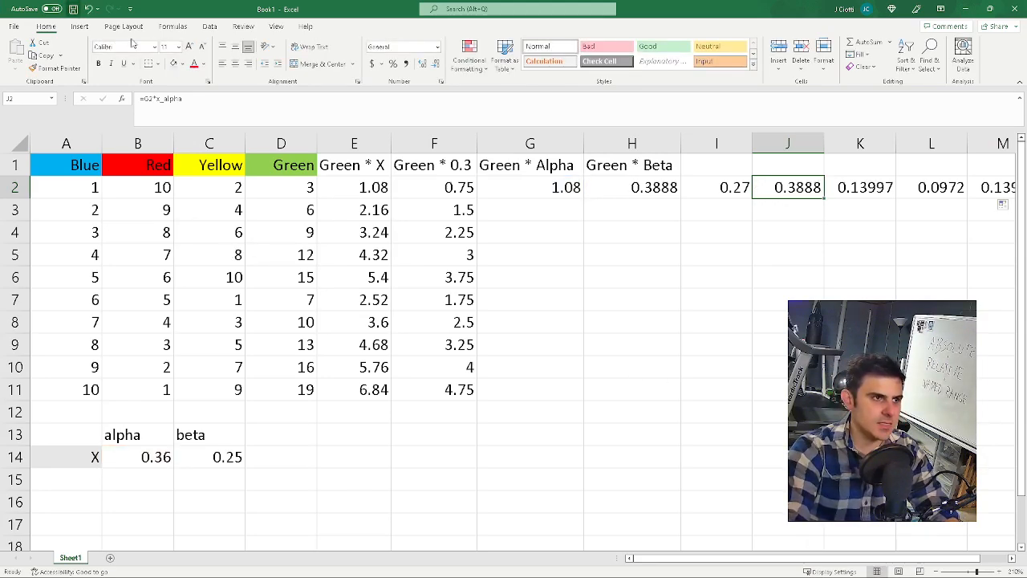
{"action": "left_click", "coordinate": [88, 9]}
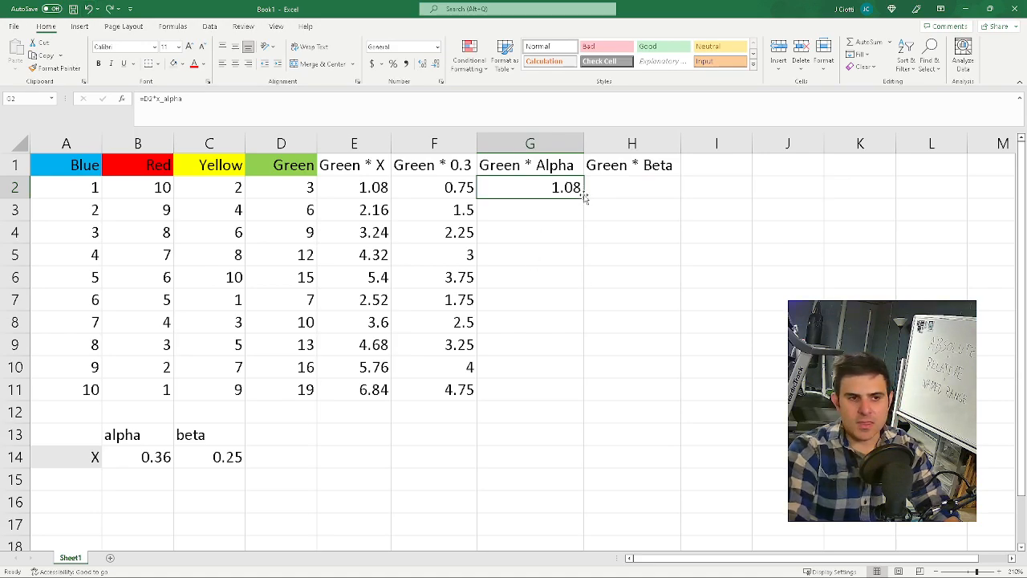
Fill the Green * Alpha formula from G2 down to G11 and check the copied formula in G4
{"action": "left_click_drag", "start_coordinate": [585, 197], "coordinate": [571, 391]}
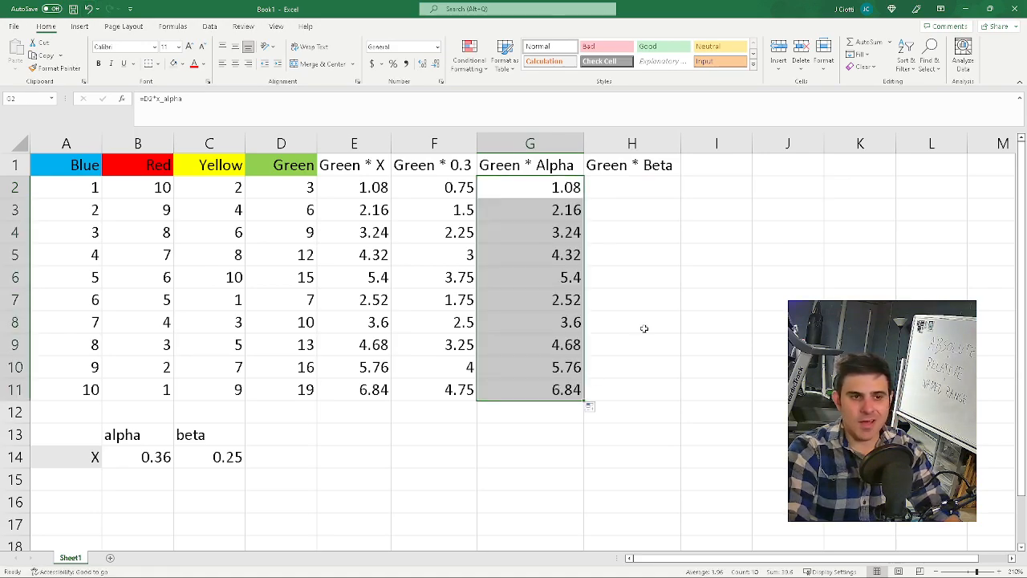
{"action": "left_click", "coordinate": [557, 231]}
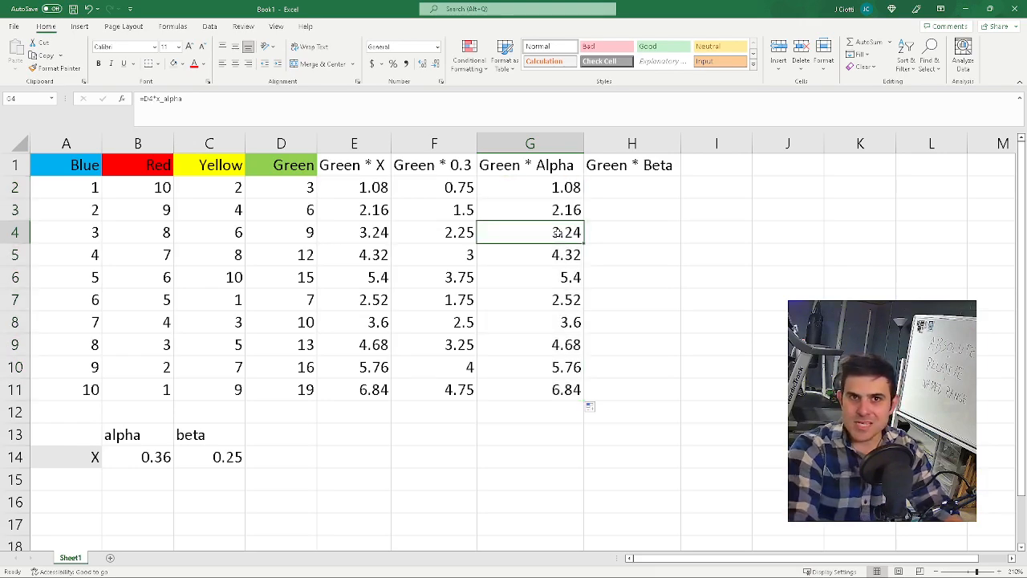
Enter the formula =D2*x_beta in H2 and fill it down to H11
{"action": "left_click", "coordinate": [603, 186]}
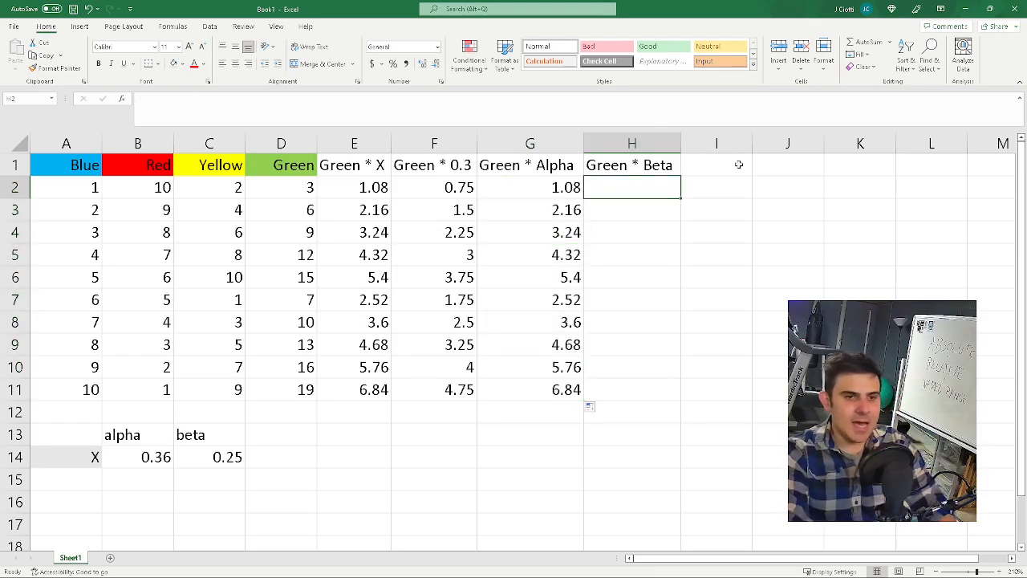
{"action": "type", "text": "="}
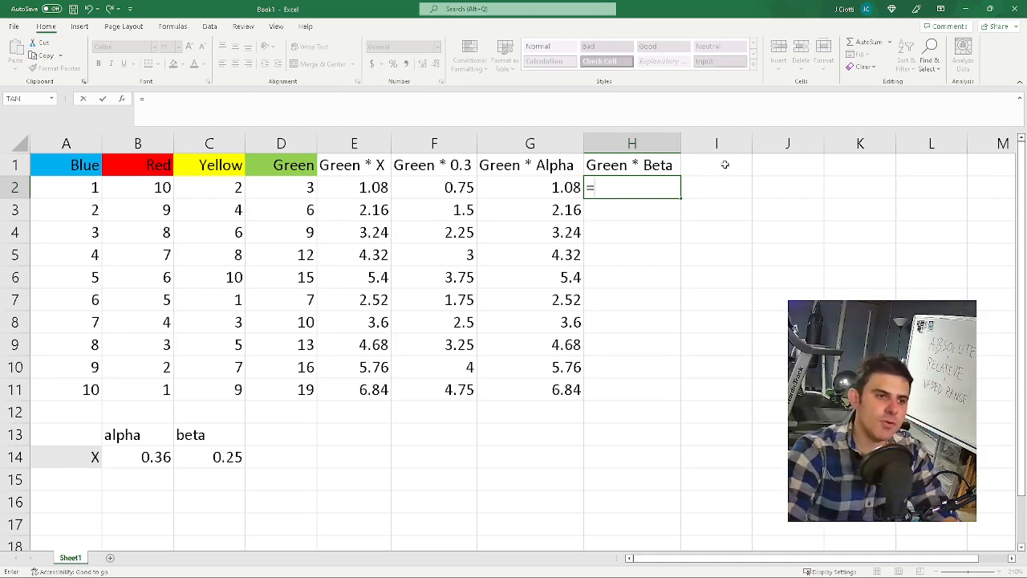
{"action": "left_click", "coordinate": [281, 187]}
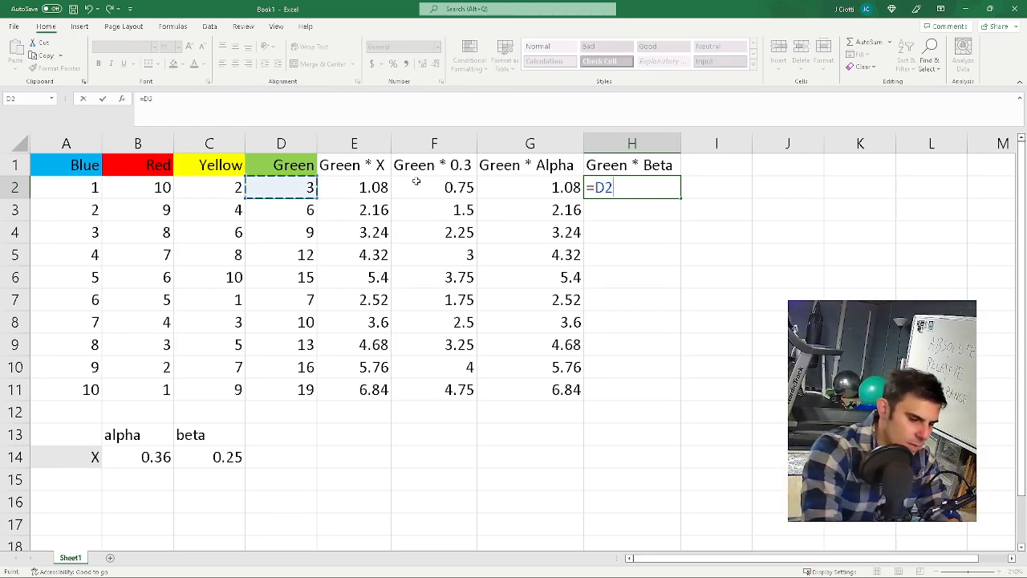
{"action": "type", "text": "*"}
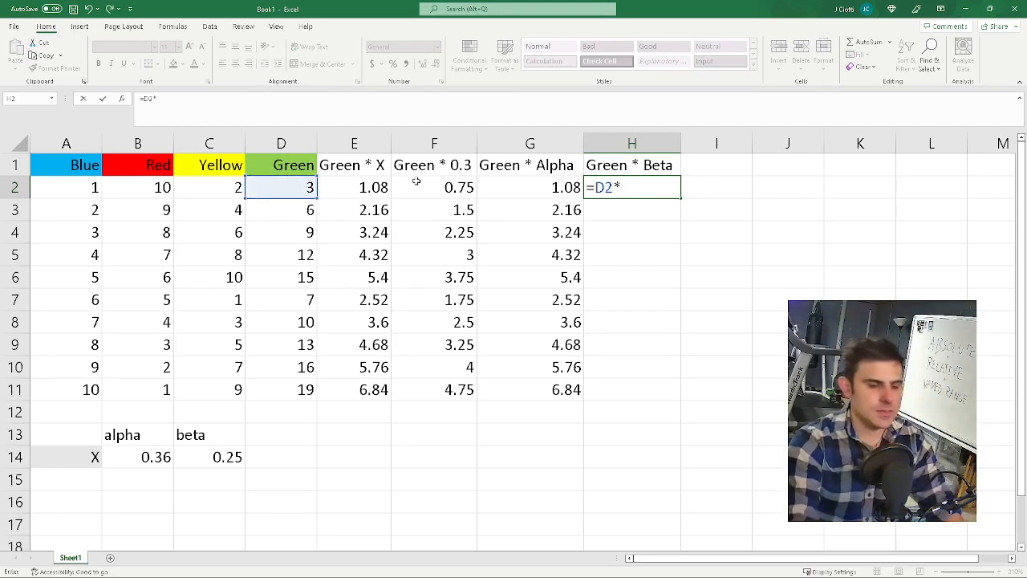
{"action": "type", "text": "beta"}
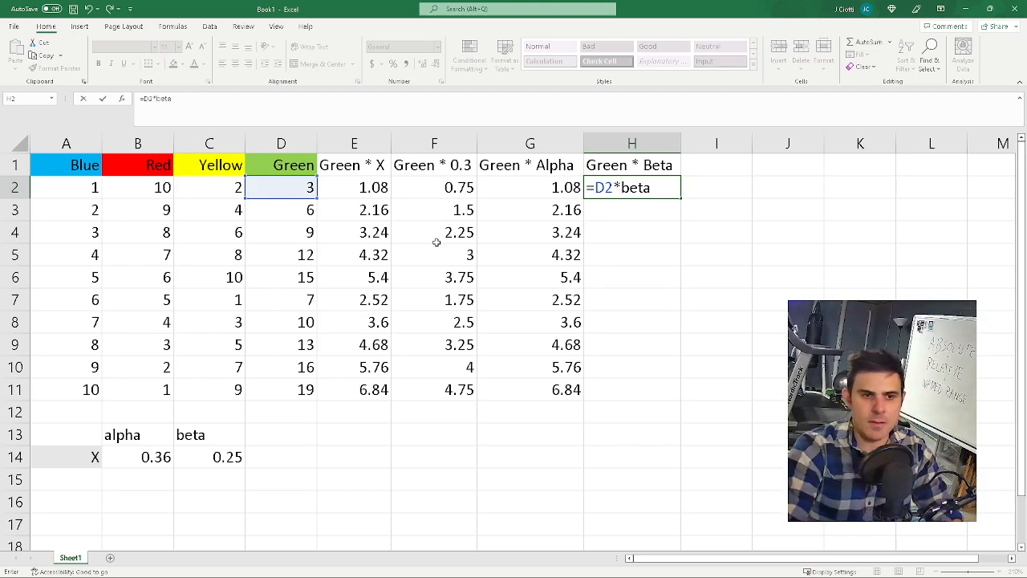
{"action": "double_click", "coordinate": [649, 244]}
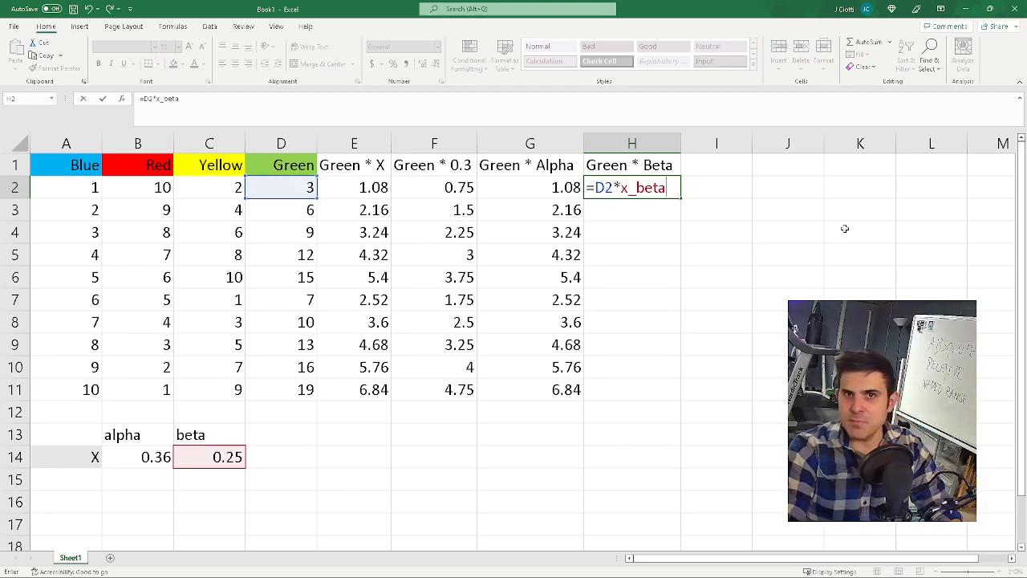
{"action": "key", "text": "Return"}
{"action": "left_click", "coordinate": [603, 187]}
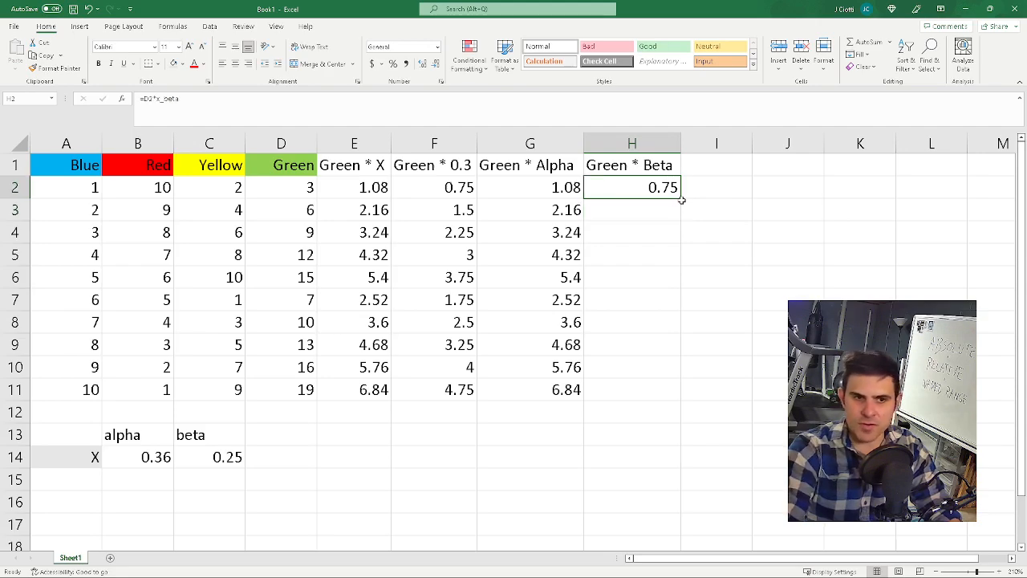
{"action": "left_click_drag", "start_coordinate": [680, 199], "coordinate": [662, 401]}
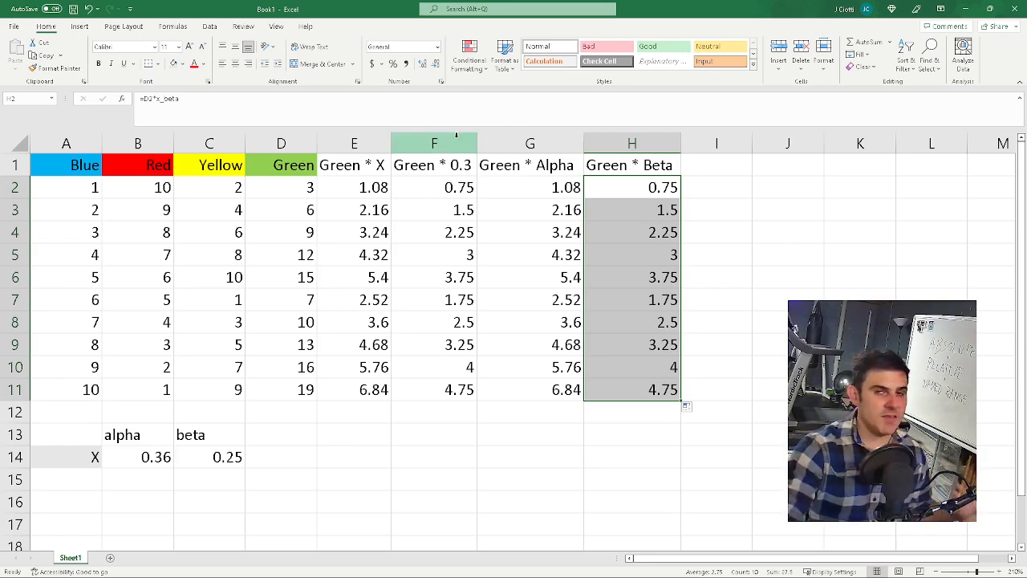
Move the multiplier table from A13:C14 to J4:L5 and check the range name of the relocated alpha cell
{"action": "left_click_drag", "start_coordinate": [67, 437], "coordinate": [213, 457]}
{"action": "key", "text": "ctrl+c"}
{"action": "left_click", "coordinate": [807, 228]}
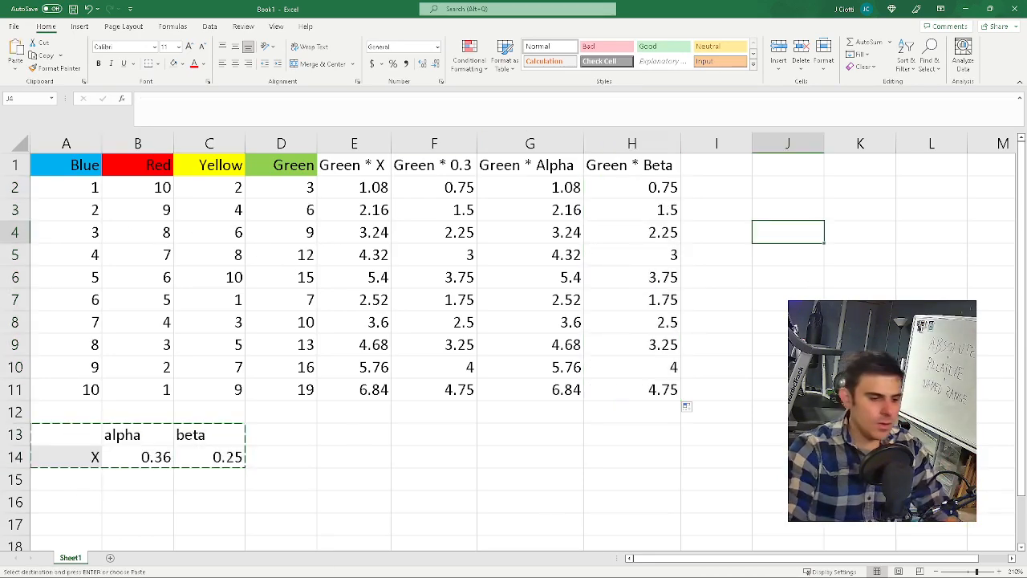
{"action": "key", "text": "ctrl+v"}
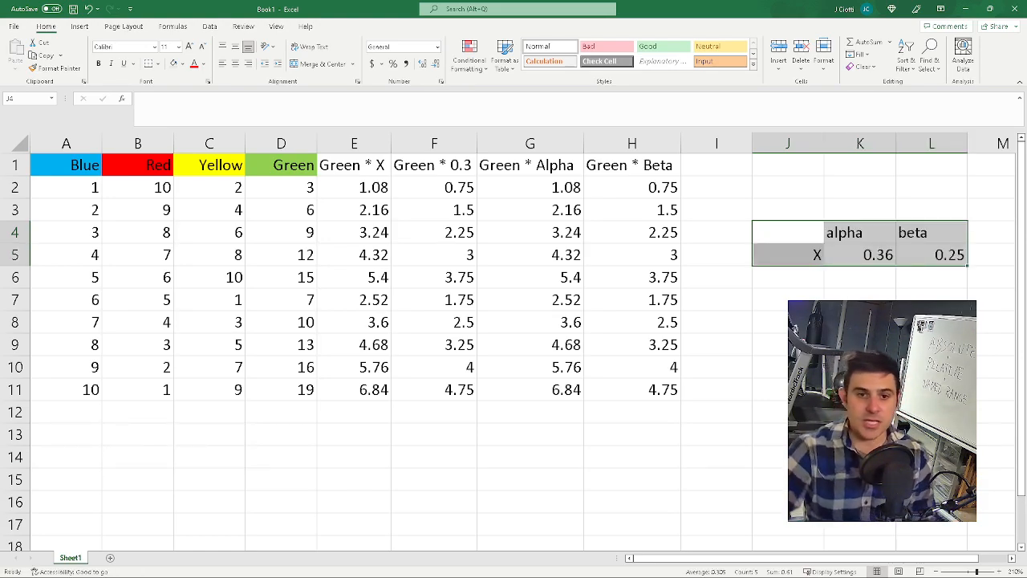
{"action": "left_click", "coordinate": [865, 255]}
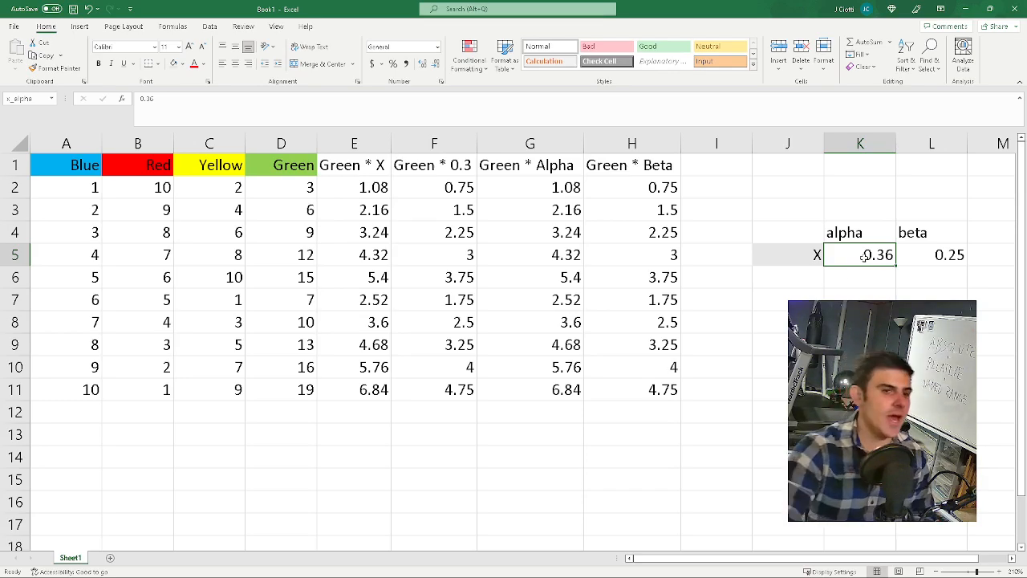
{"action": "left_click", "coordinate": [395, 459]}
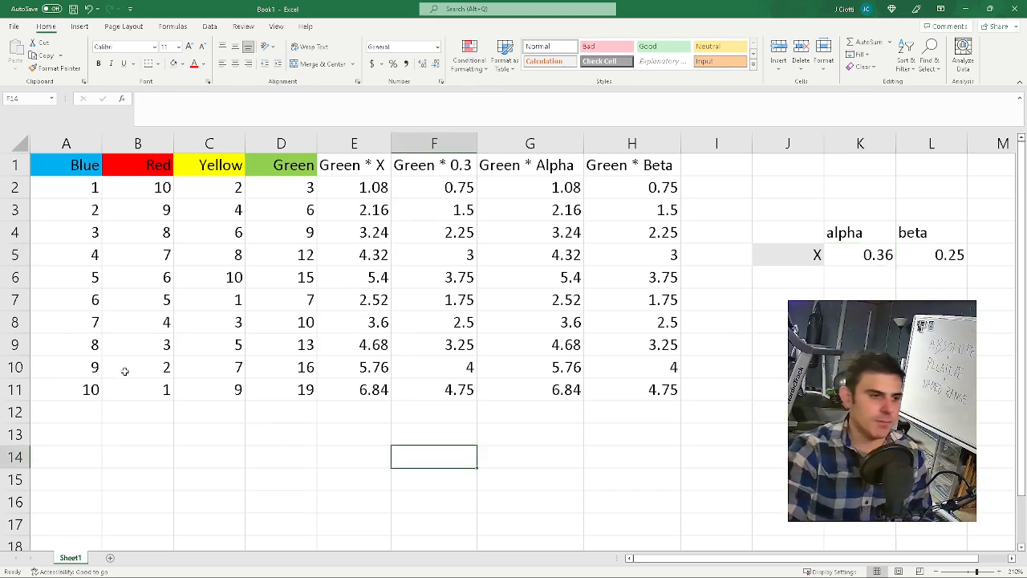
Name the Blue column values in A2:A11 as the range blue
{"action": "left_click_drag", "start_coordinate": [93, 184], "coordinate": [90, 385]}
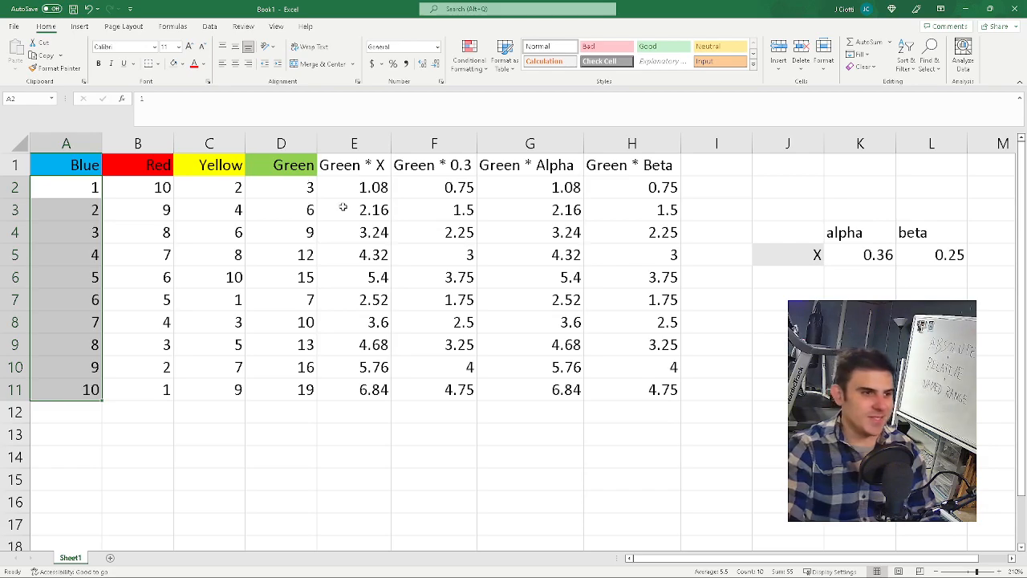
{"action": "left_click_drag", "start_coordinate": [81, 189], "coordinate": [87, 388]}
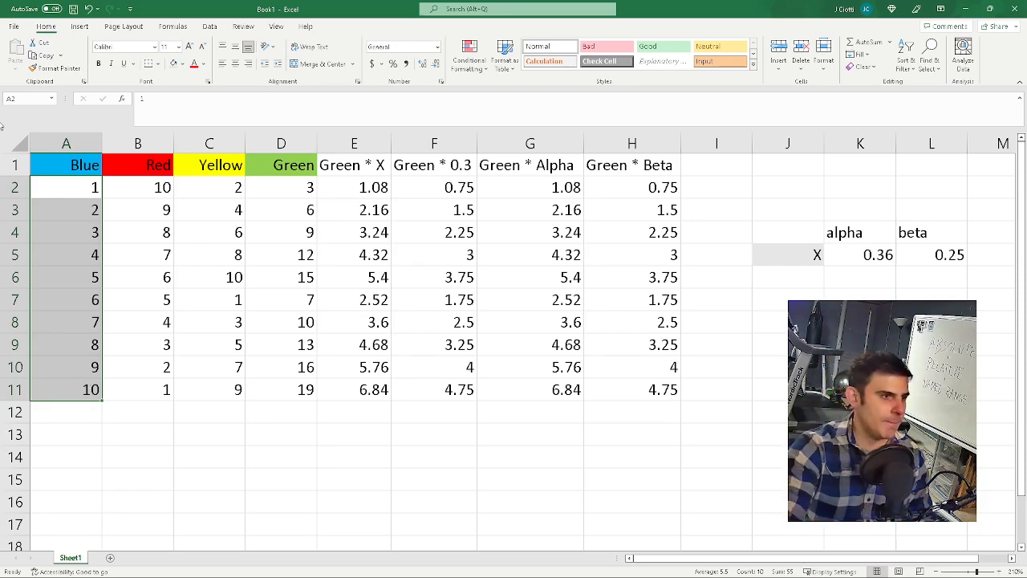
{"action": "left_click", "coordinate": [27, 99]}
{"action": "type", "text": "blue"}
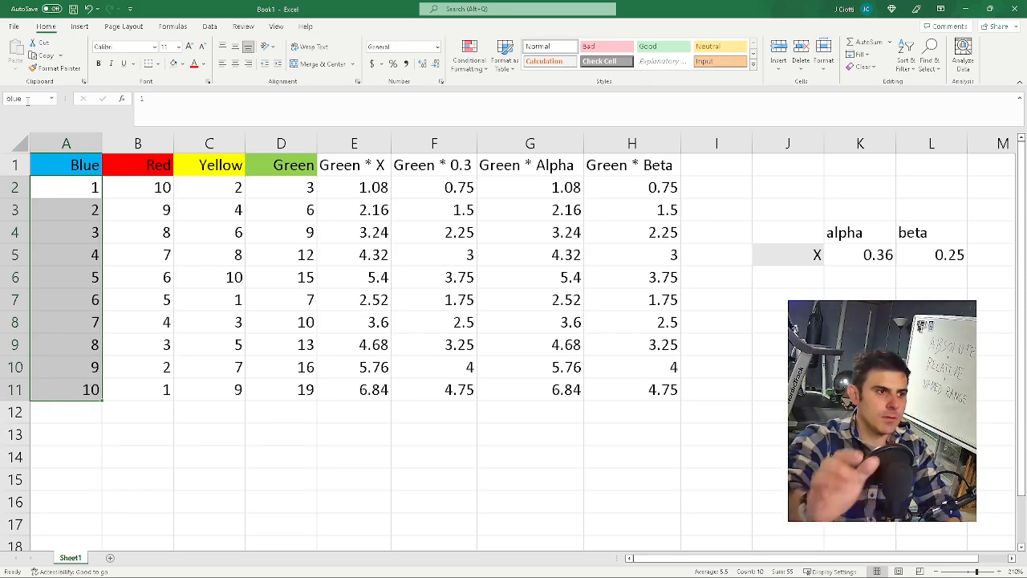
{"action": "key", "text": "Return"}
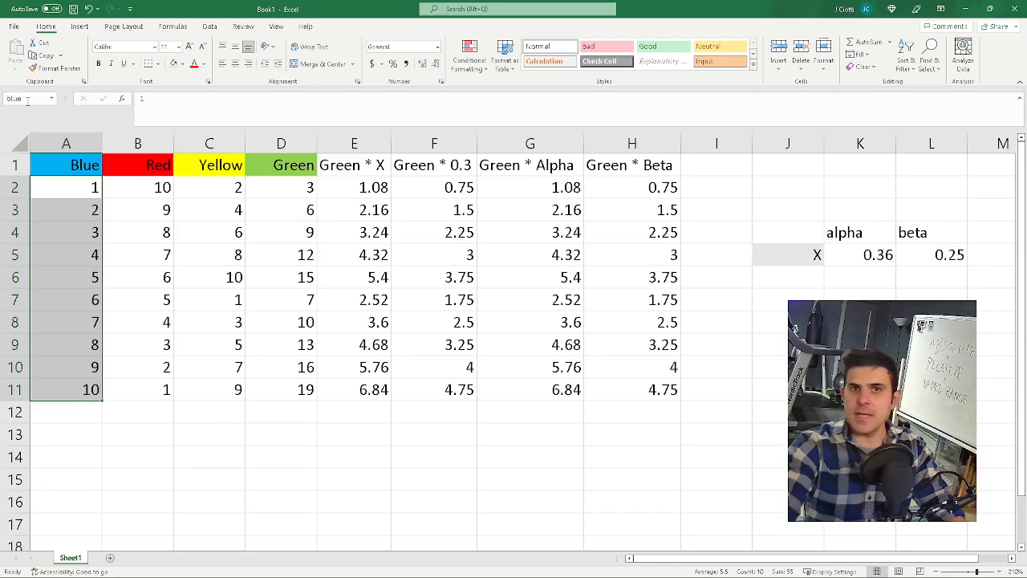
{"action": "left_click", "coordinate": [207, 433]}
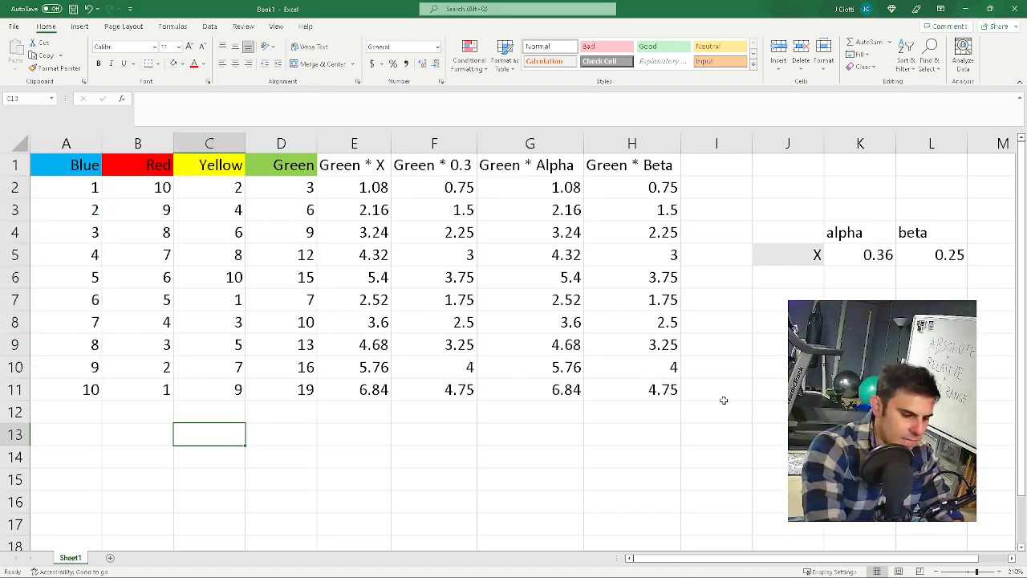
Enter the formula =blue in J7 to return the whole named range
{"action": "left_click", "coordinate": [801, 297]}
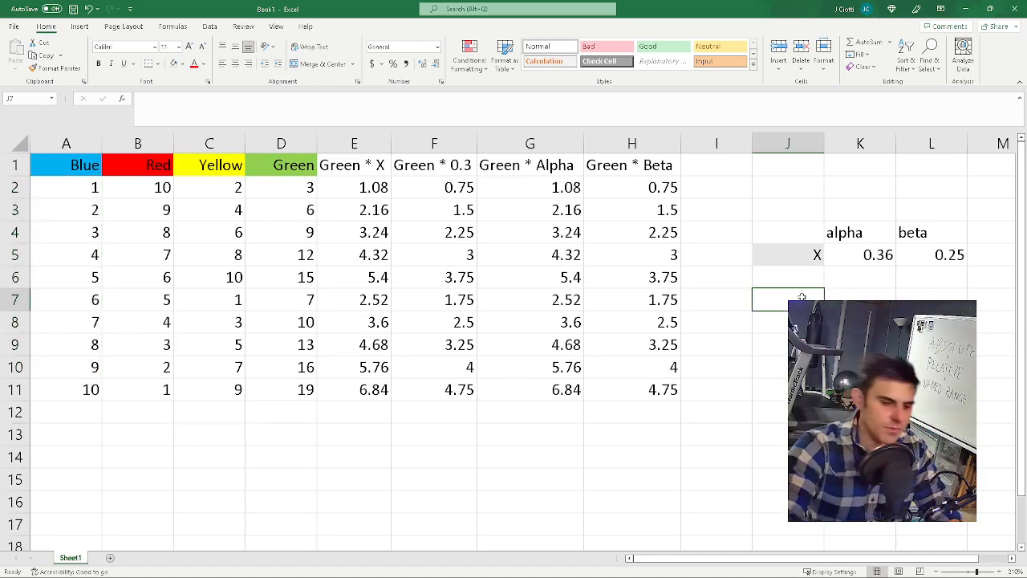
{"action": "type", "text": "=bu"}
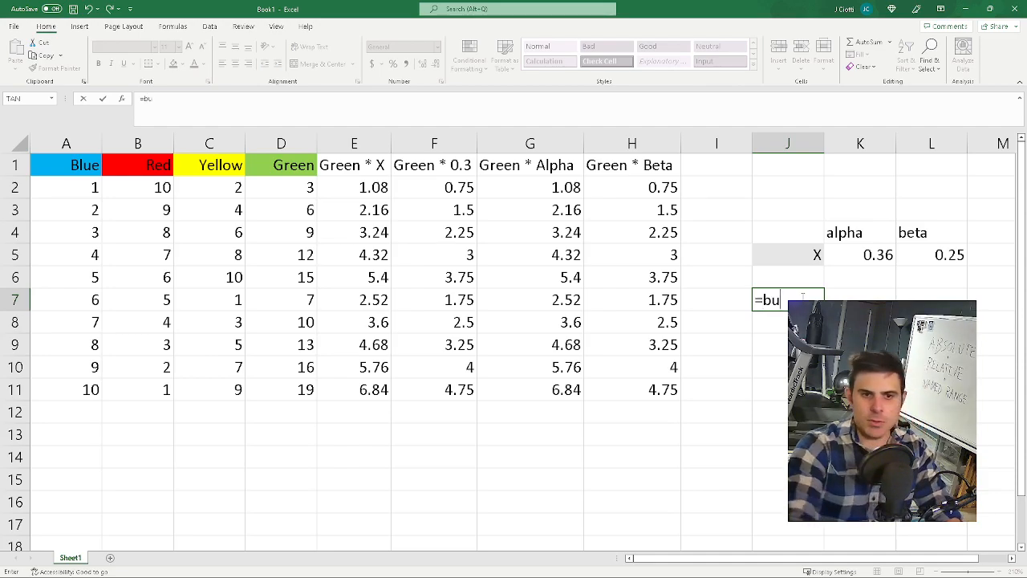
{"action": "key", "text": "BackSpace"}
{"action": "type", "text": "lue"}
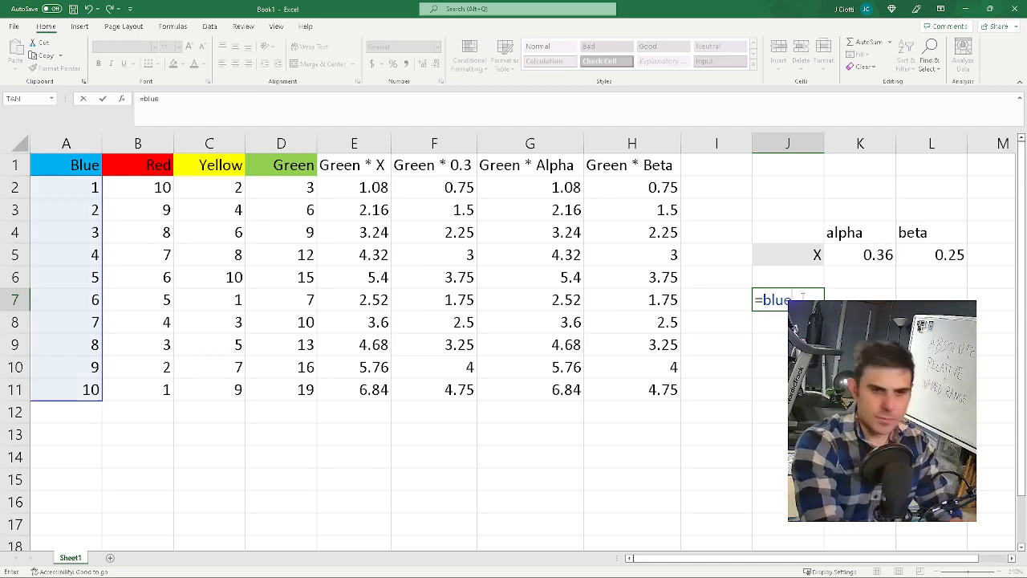
{"action": "key", "text": "Return"}
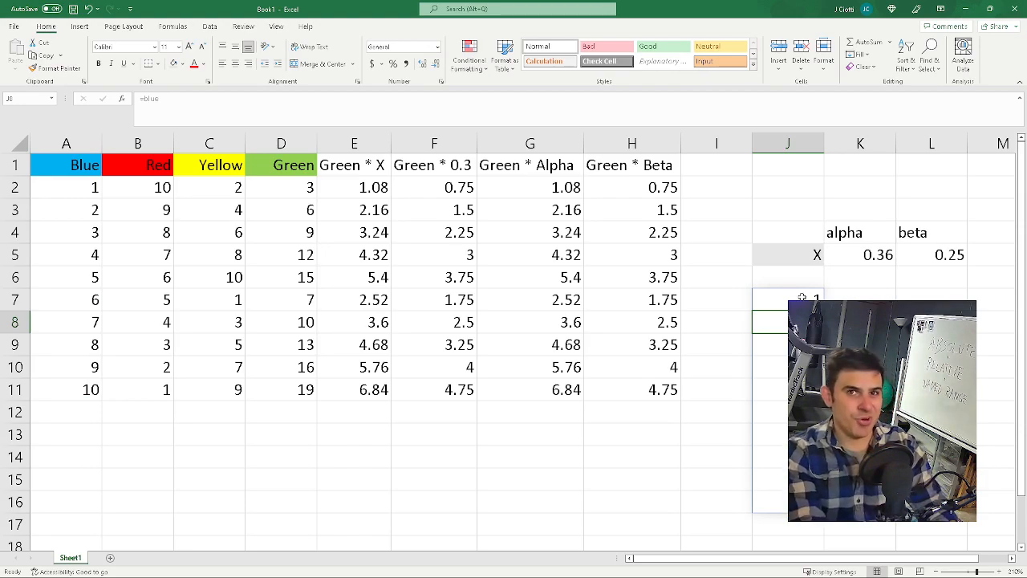
Change the second Blue value in A3 to 45
{"action": "left_click", "coordinate": [93, 210]}
{"action": "type", "text": "45"}
{"action": "key", "text": "Return"}
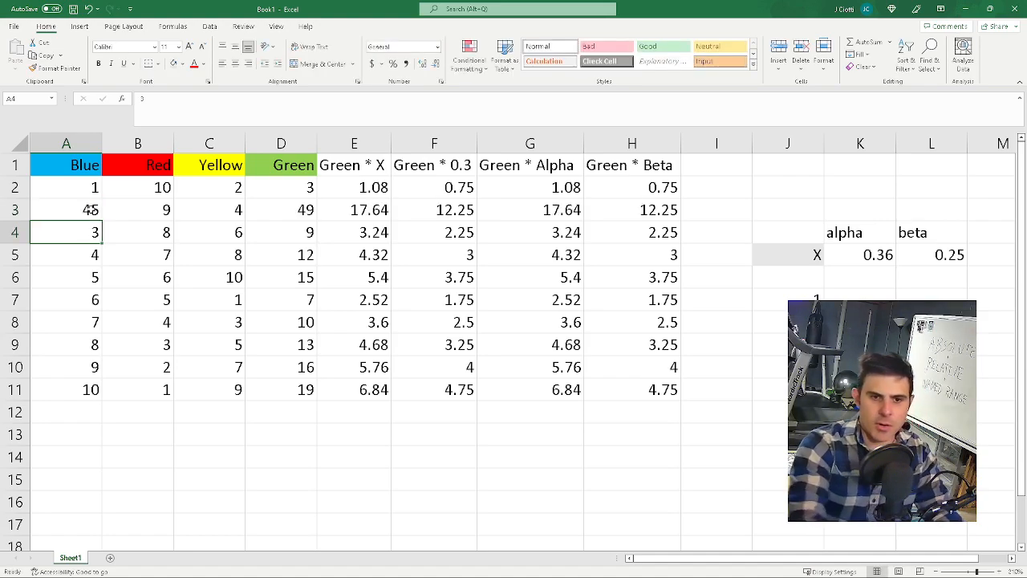
Total the Blue column in A13 with the formula =sum(blue)
{"action": "left_click", "coordinate": [110, 437]}
{"action": "left_click", "coordinate": [92, 426]}
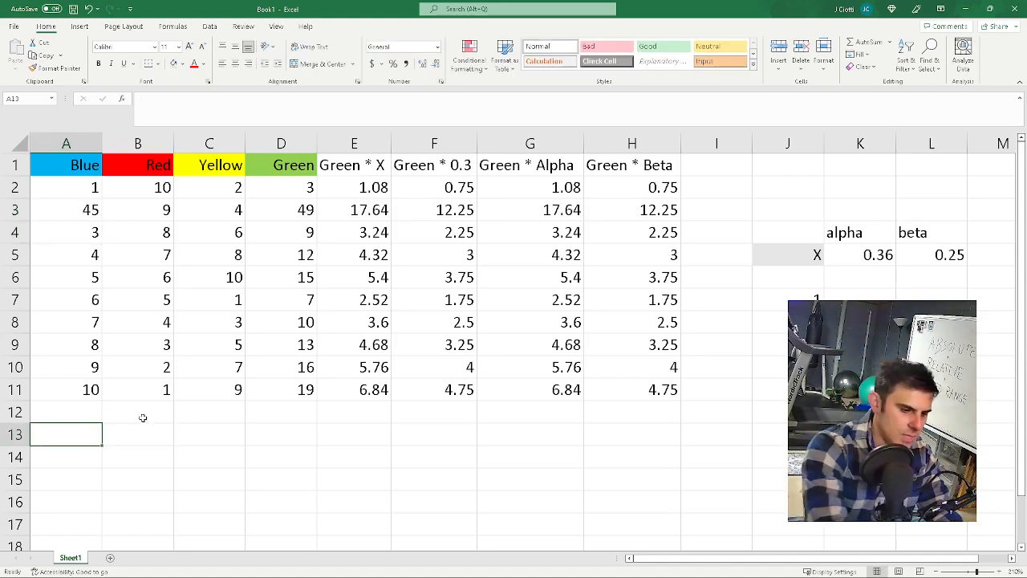
{"action": "type", "text": "=sum("}
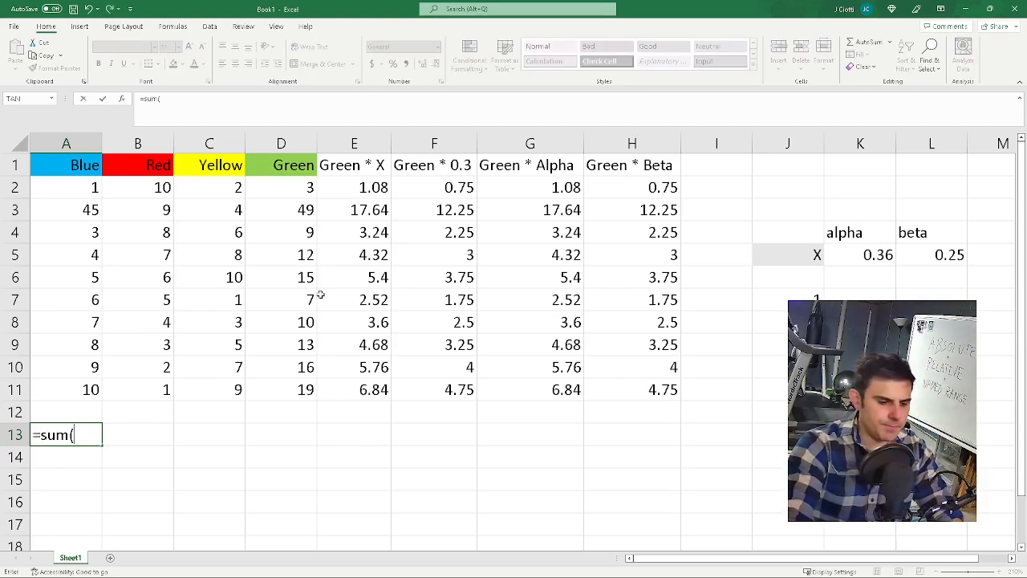
{"action": "type", "text": "blue)"}
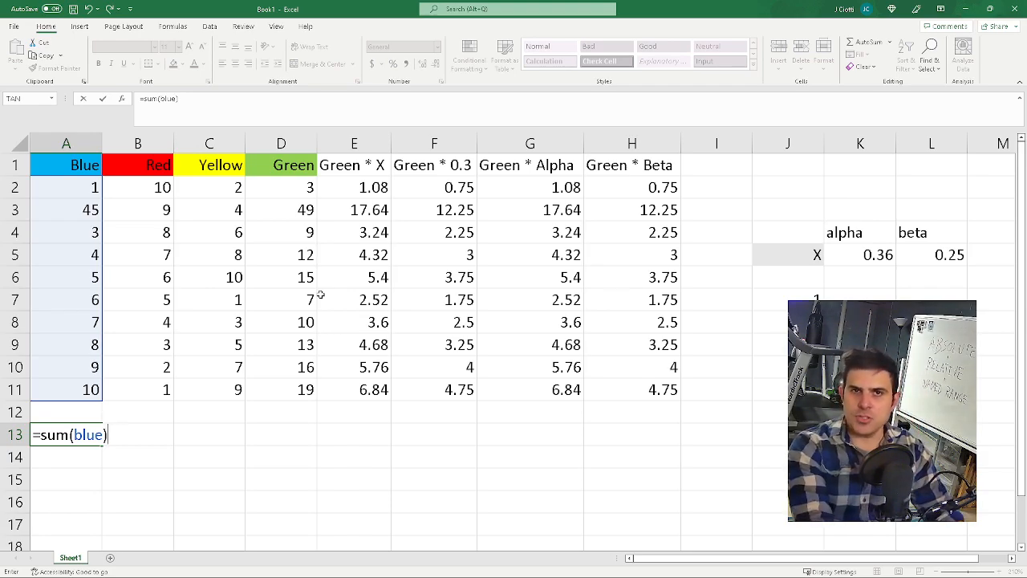
{"action": "key", "text": "Return"}
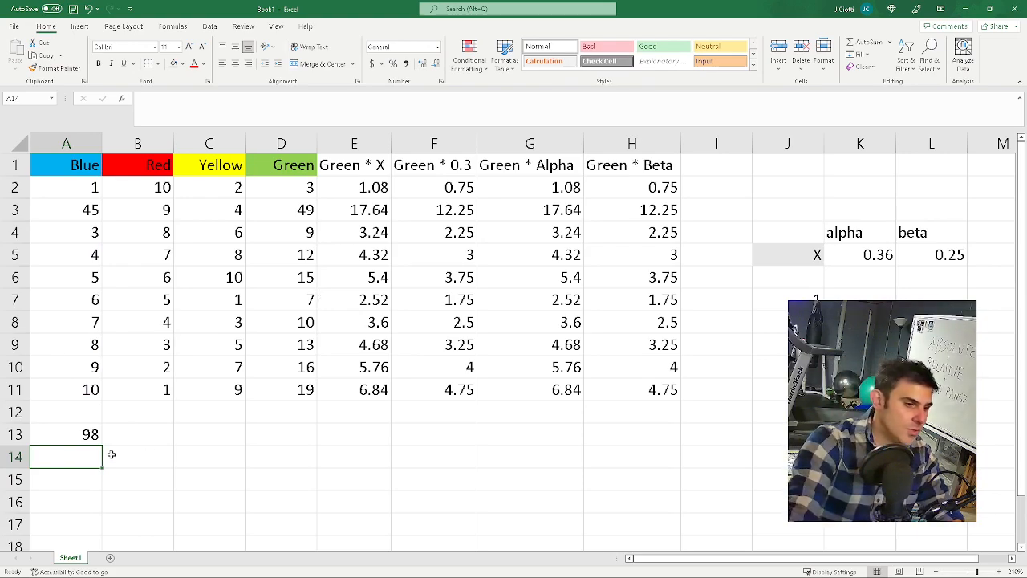
Try the automatic sum =SUM(blue) in A12, cancel it, and check the formula in A13
{"action": "left_click", "coordinate": [78, 412]}
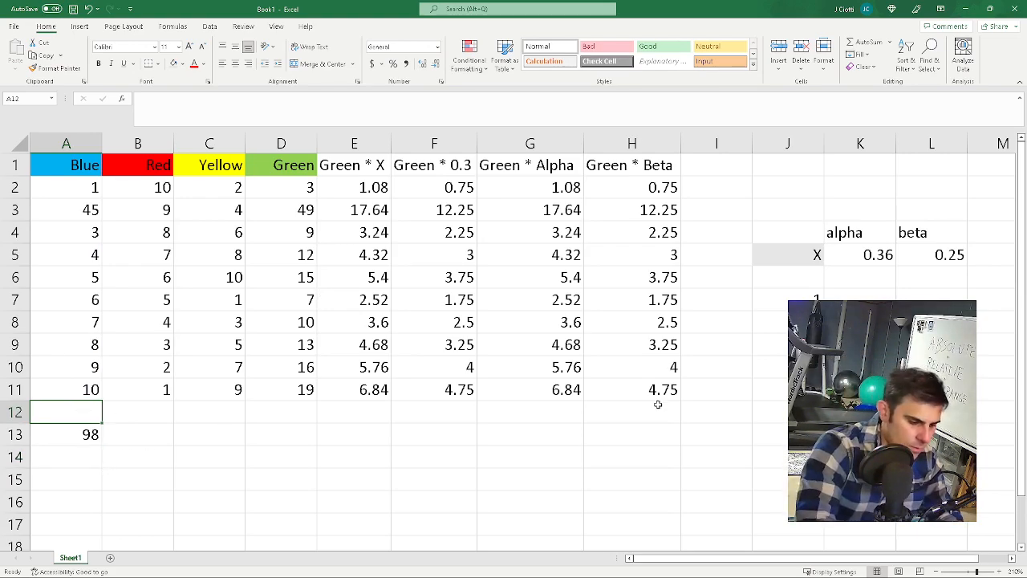
{"action": "type", "text": "=SUM(blue)"}
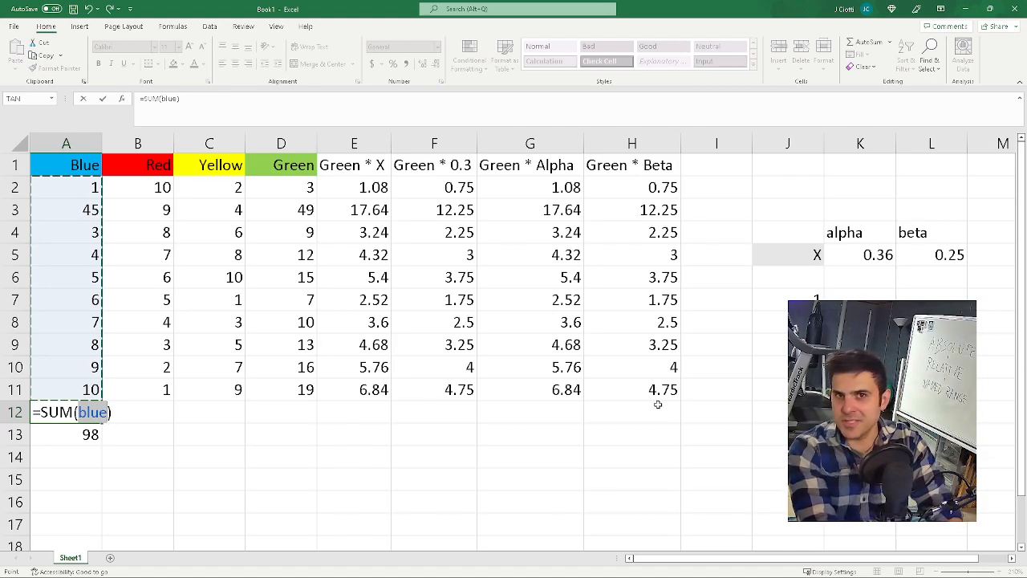
{"action": "key", "text": "Escape"}
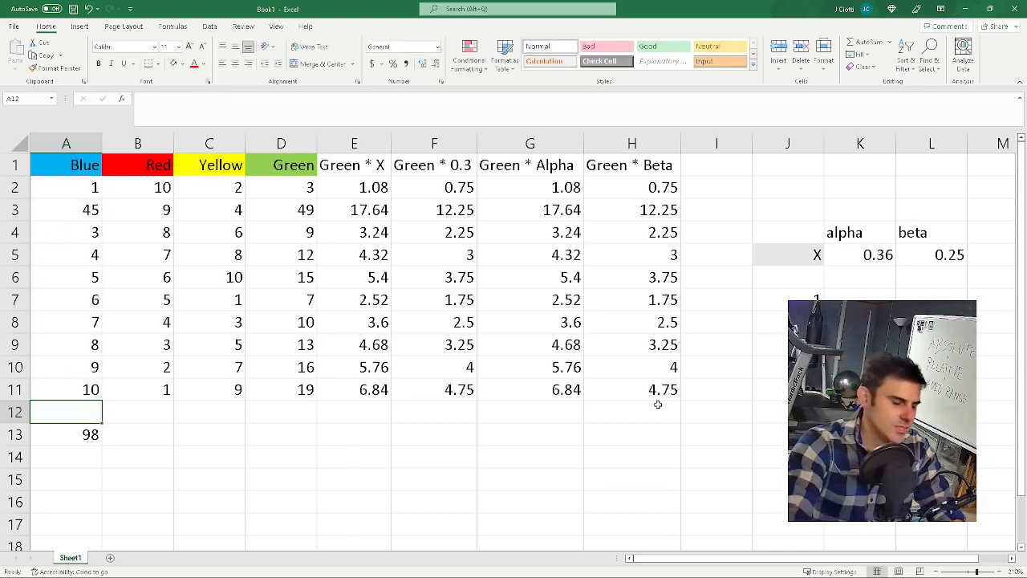
{"action": "left_click", "coordinate": [92, 434]}
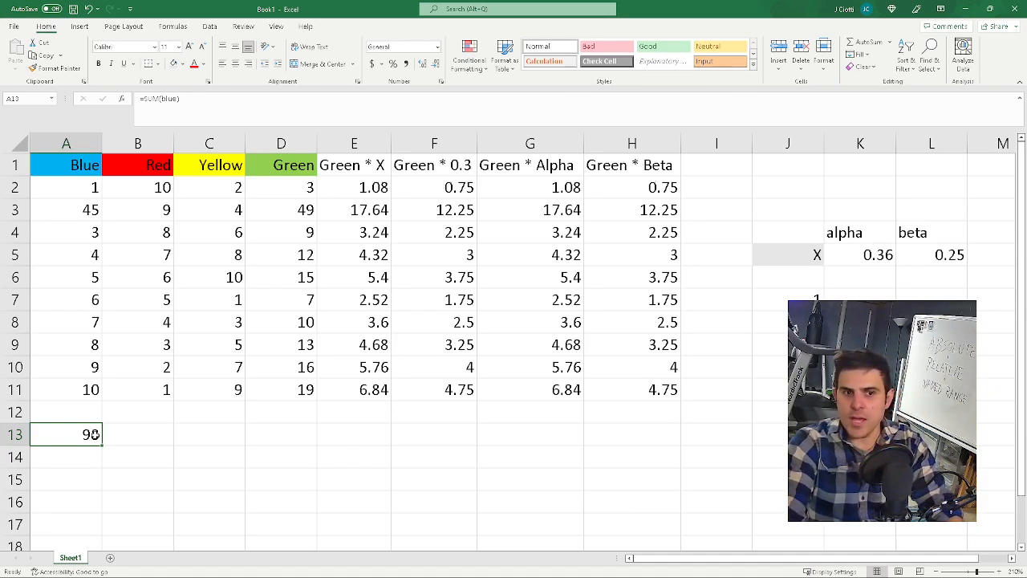